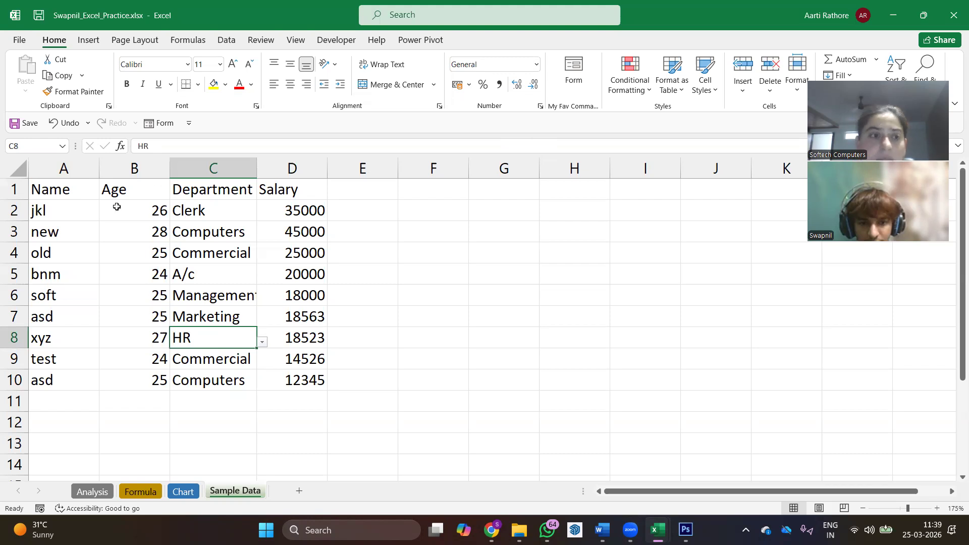
{"action": "left_click_drag", "start_coordinate": [91, 192], "coordinate": [279, 378]}
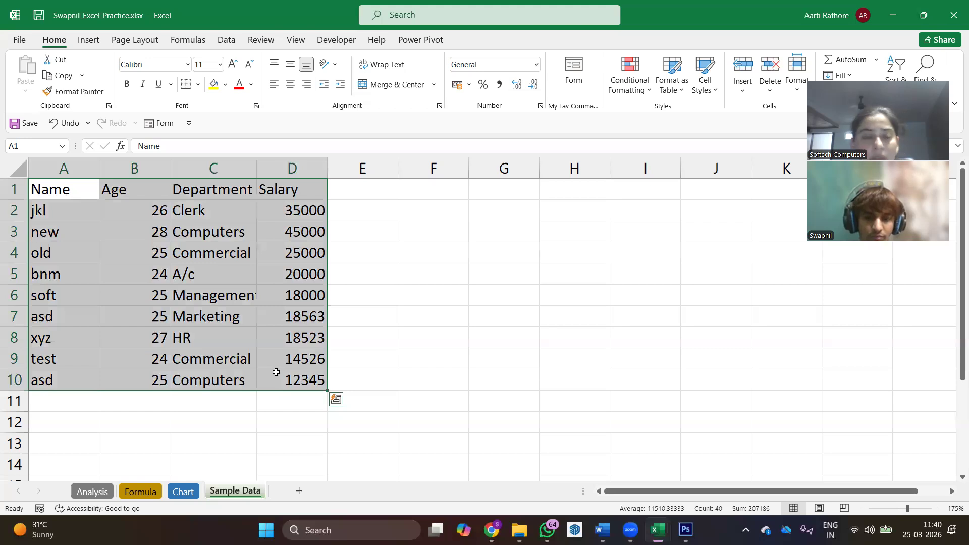
{"action": "left_click", "coordinate": [356, 296]}
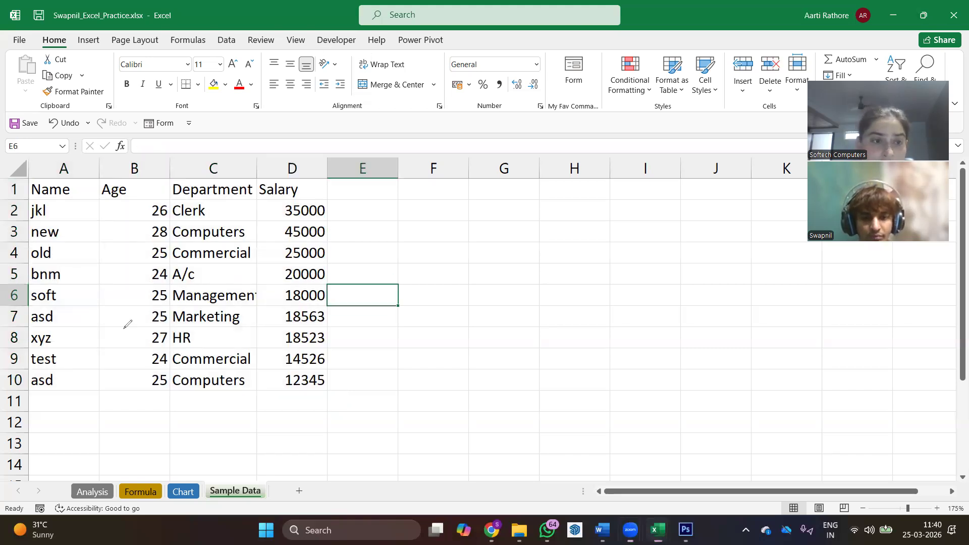
- Mark up the Age, Salary and Department columns with the annotation pen and clear the drawings
{"action": "mouse_move", "coordinate": [166, 194]}
{"action": "left_mouse_down"}
{"action": "mouse_move", "coordinate": [133, 236]}
{"action": "mouse_move", "coordinate": [129, 360]}
{"action": "mouse_move", "coordinate": [153, 401]}
{"action": "mouse_move", "coordinate": [171, 378]}
{"action": "mouse_move", "coordinate": [182, 285]}
{"action": "mouse_move", "coordinate": [181, 200]}
{"action": "mouse_move", "coordinate": [170, 193]}
{"action": "left_mouse_up"}
{"action": "mouse_move", "coordinate": [346, 191]}
{"action": "left_mouse_down"}
{"action": "mouse_move", "coordinate": [282, 189]}
{"action": "mouse_move", "coordinate": [277, 389]}
{"action": "mouse_move", "coordinate": [348, 367]}
{"action": "mouse_move", "coordinate": [341, 189]}
{"action": "left_mouse_up"}
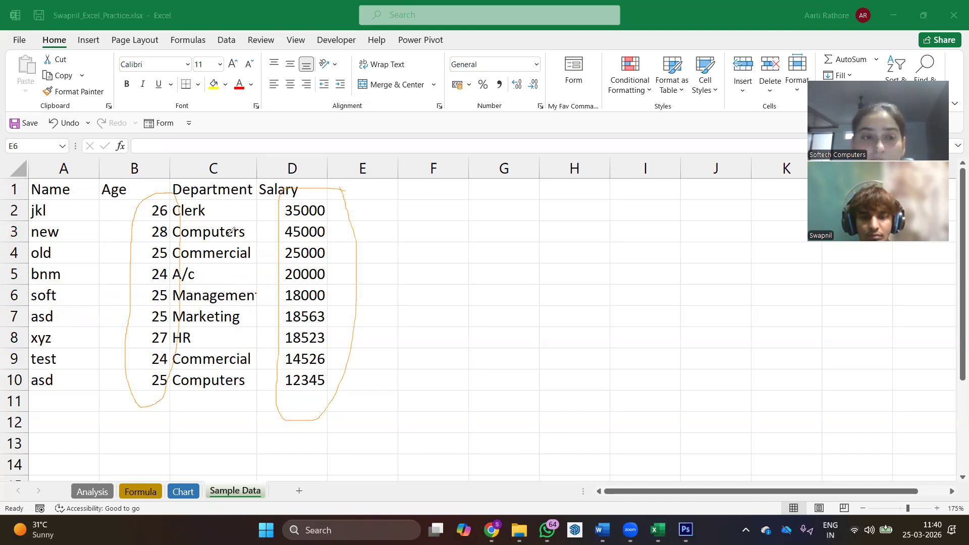
{"action": "mouse_move", "coordinate": [219, 204]}
{"action": "left_mouse_down"}
{"action": "mouse_move", "coordinate": [203, 196]}
{"action": "mouse_move", "coordinate": [166, 243]}
{"action": "mouse_move", "coordinate": [178, 384]}
{"action": "mouse_move", "coordinate": [240, 403]}
{"action": "mouse_move", "coordinate": [255, 214]}
{"action": "mouse_move", "coordinate": [221, 220]}
{"action": "left_mouse_up"}
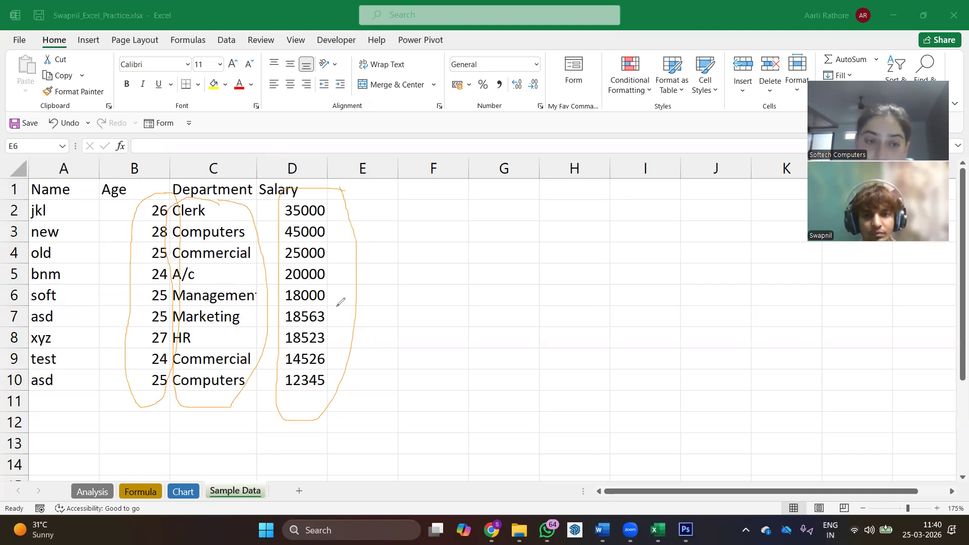
{"action": "left_click_drag", "start_coordinate": [151, 186], "coordinate": [161, 198]}
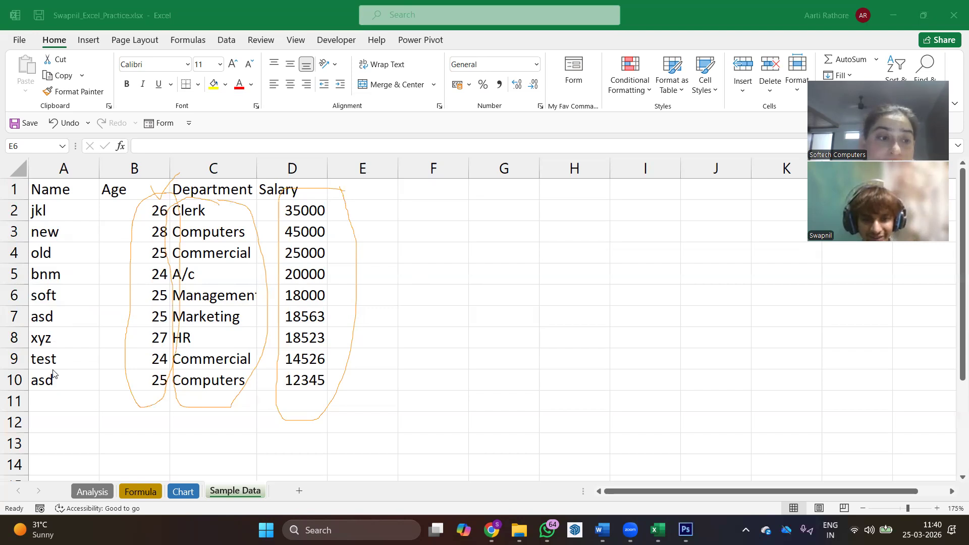
{"action": "left_click", "coordinate": [94, 336]}
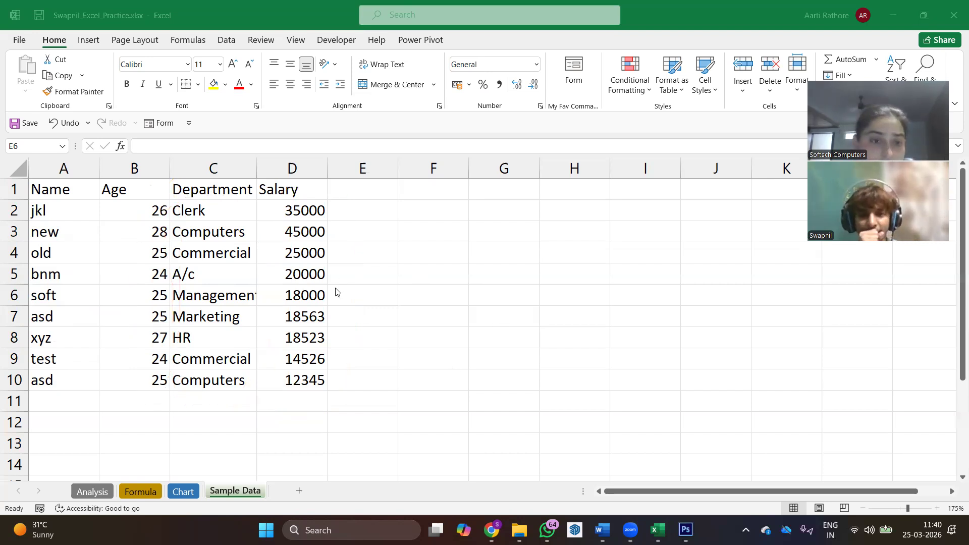
{"action": "left_click", "coordinate": [295, 302]}
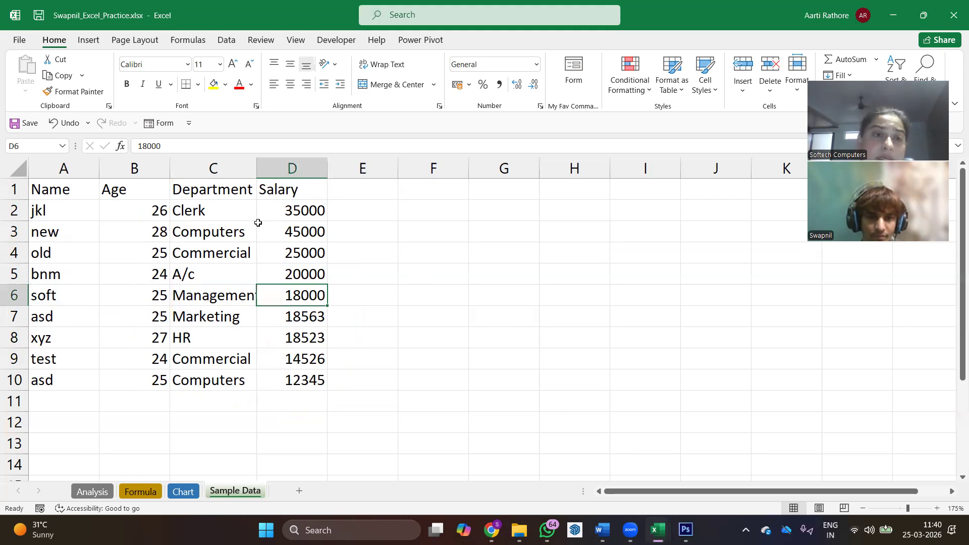
{"action": "left_click", "coordinate": [46, 114]}
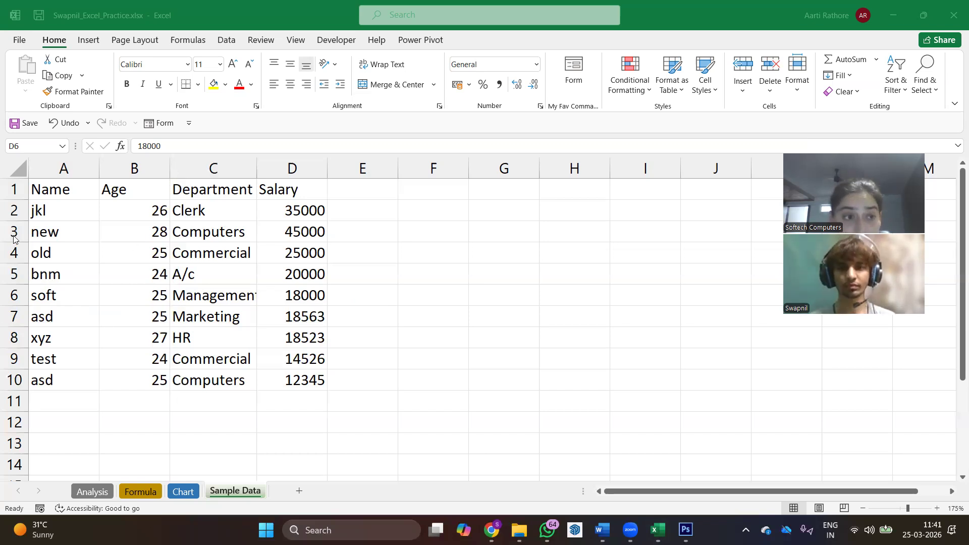
- Select the table A1:D10, enlarge row 10, and give all selected rows a uniform height of 15
{"action": "left_click_drag", "start_coordinate": [52, 190], "coordinate": [301, 379]}
{"action": "left_click_drag", "start_coordinate": [18, 392], "coordinate": [19, 422]}
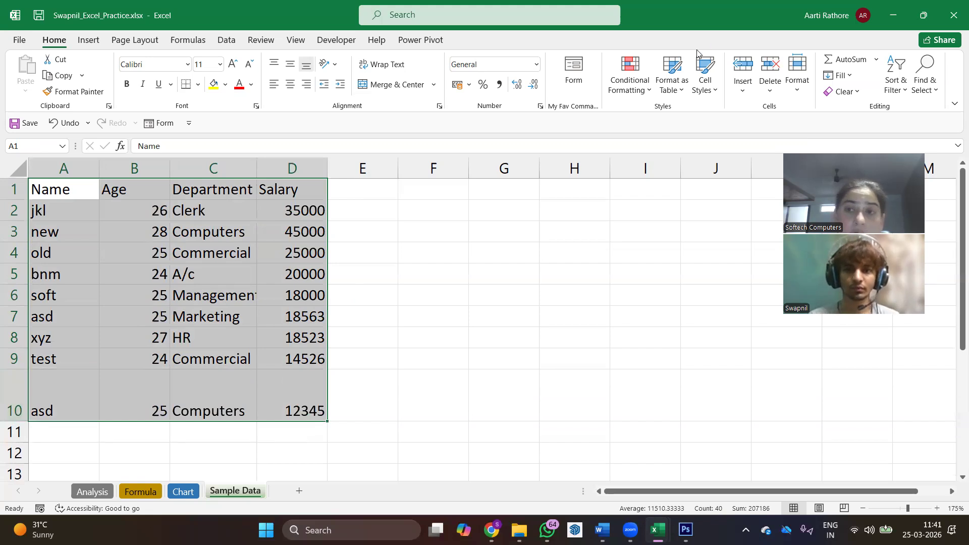
{"action": "left_click", "coordinate": [798, 96]}
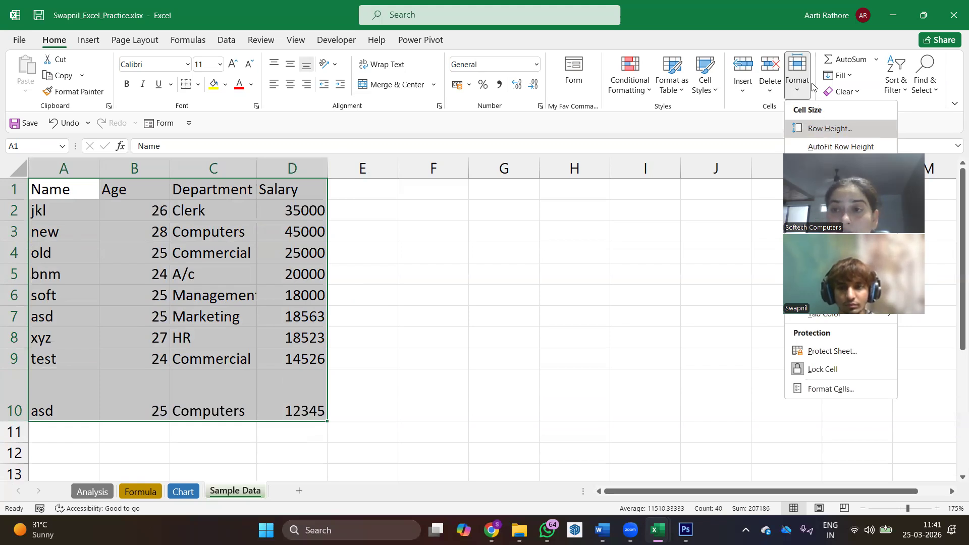
{"action": "left_click", "coordinate": [850, 130]}
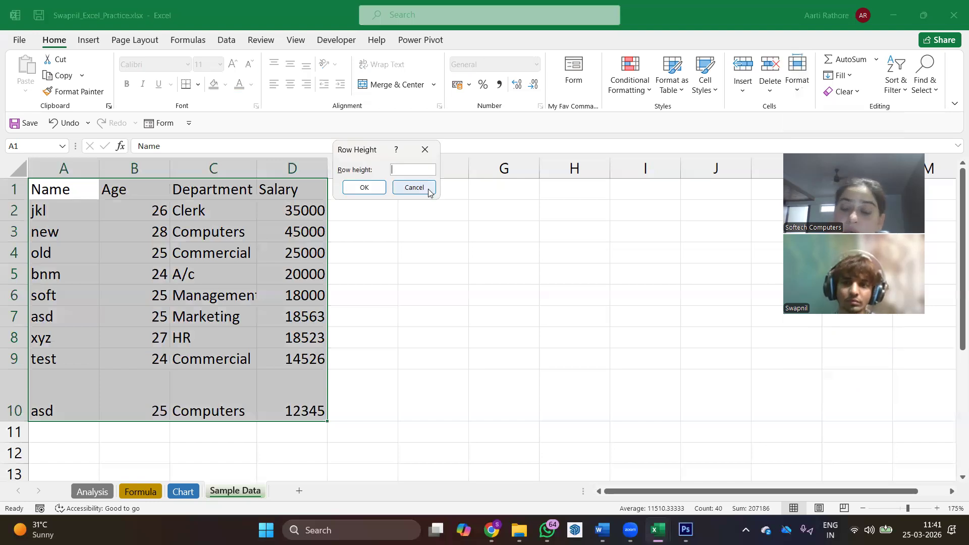
{"action": "type", "text": "15"}
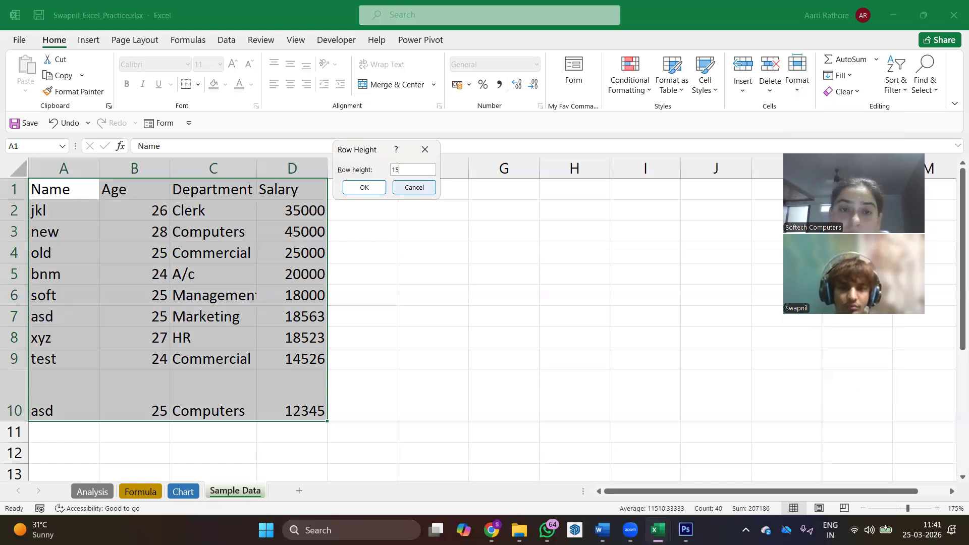
{"action": "key", "text": "Return"}
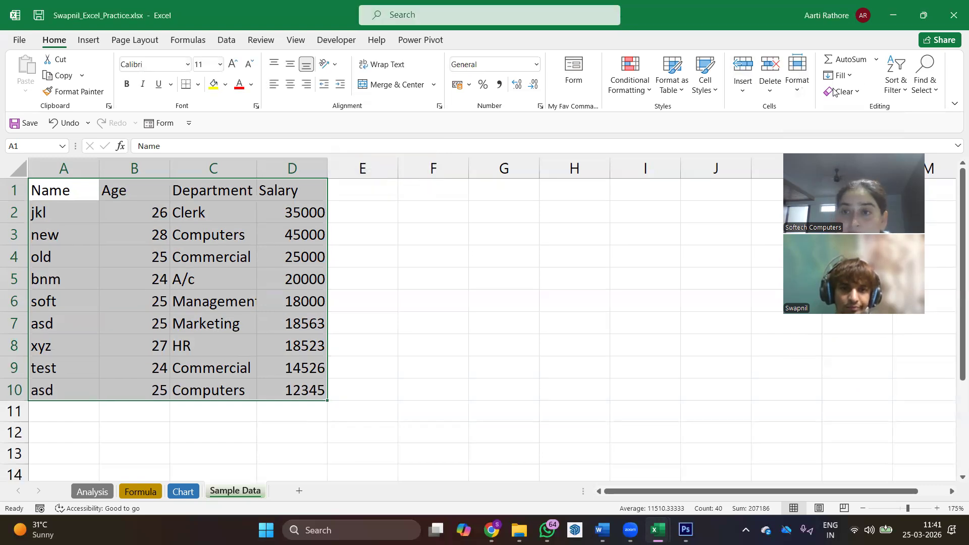
- Set the row height of the selected table rows to 25 and check the whole table
{"action": "left_click", "coordinate": [797, 76]}
{"action": "left_click", "coordinate": [818, 130]}
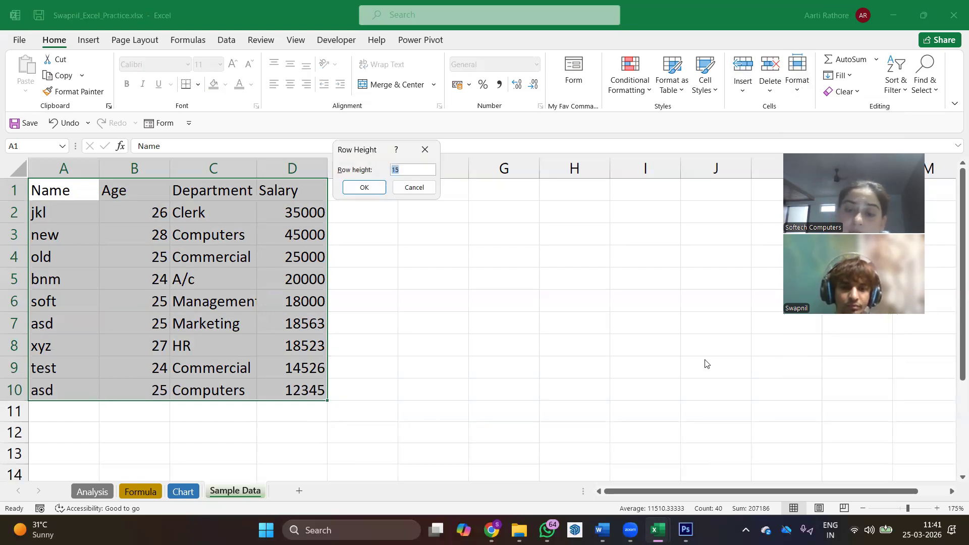
{"action": "type", "text": "25"}
{"action": "left_click", "coordinate": [364, 188]}
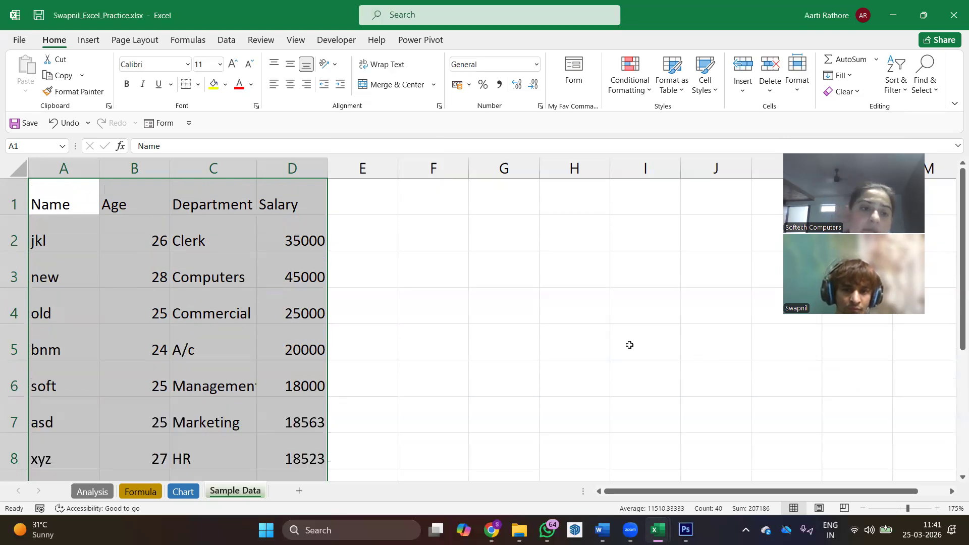
{"action": "scroll", "coordinate": [347, 367], "scroll_direction": "down", "scroll_amount": 1}
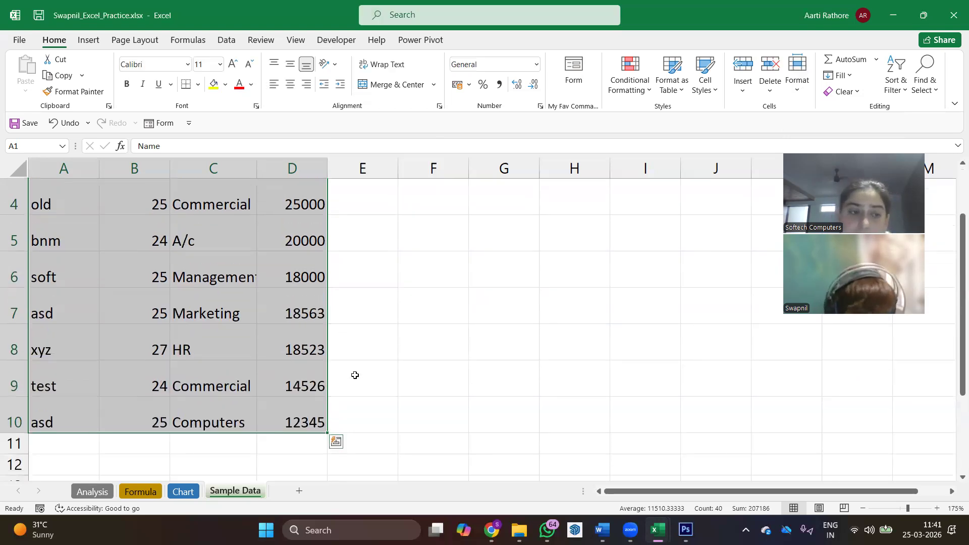
{"action": "scroll", "coordinate": [306, 382], "scroll_direction": "up", "scroll_amount": 1}
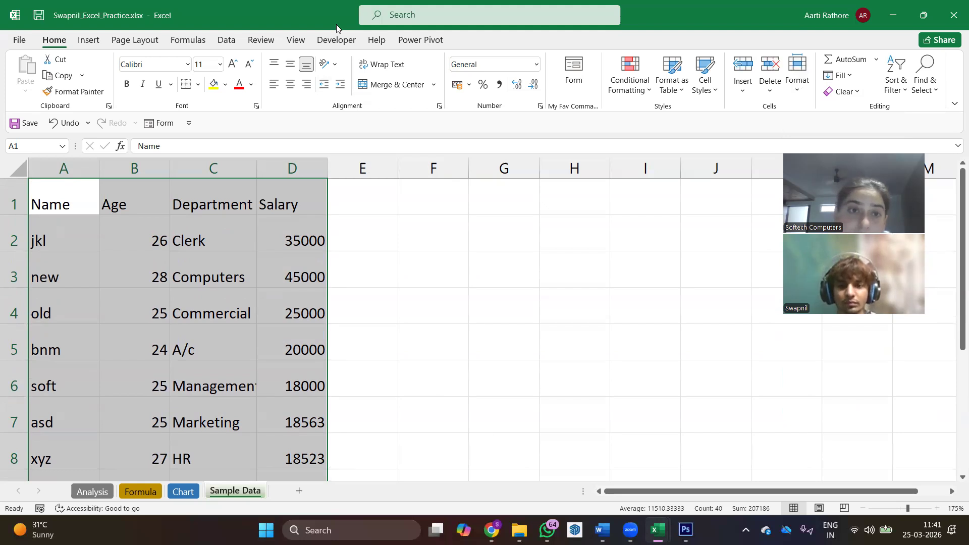
- Annotate the Alignment commands with a circle and an arrow toward column G, plus vertical and horizontal double arrows at cell A2
{"action": "mouse_move", "coordinate": [256, 47]}
{"action": "left_mouse_down"}
{"action": "mouse_move", "coordinate": [246, 70]}
{"action": "mouse_move", "coordinate": [303, 119]}
{"action": "mouse_move", "coordinate": [350, 46]}
{"action": "left_mouse_up"}
{"action": "mouse_move", "coordinate": [334, 96]}
{"action": "left_mouse_down"}
{"action": "mouse_move", "coordinate": [495, 196]}
{"action": "mouse_move", "coordinate": [453, 216]}
{"action": "left_mouse_up"}
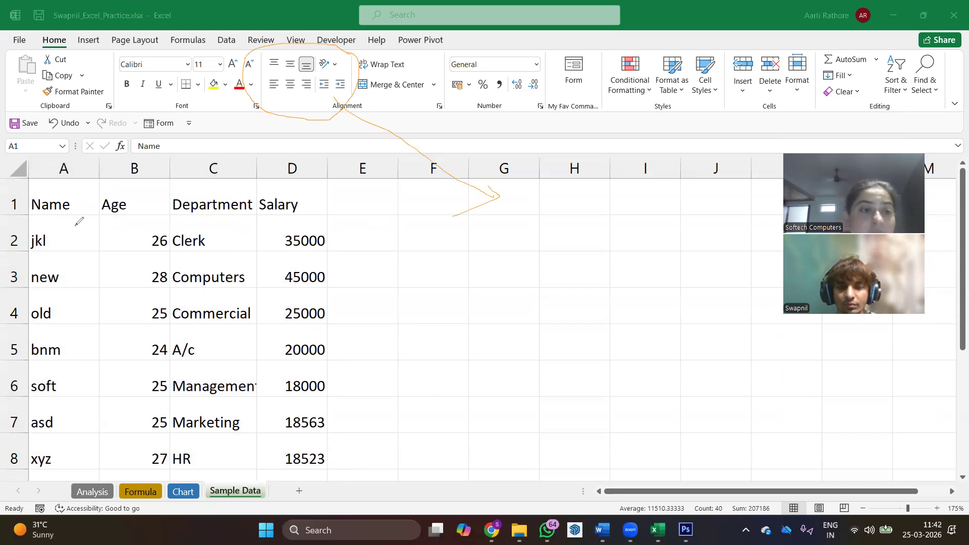
{"action": "mouse_move", "coordinate": [81, 217]}
{"action": "left_mouse_down"}
{"action": "mouse_move", "coordinate": [84, 251]}
{"action": "mouse_move", "coordinate": [86, 221]}
{"action": "left_mouse_up"}
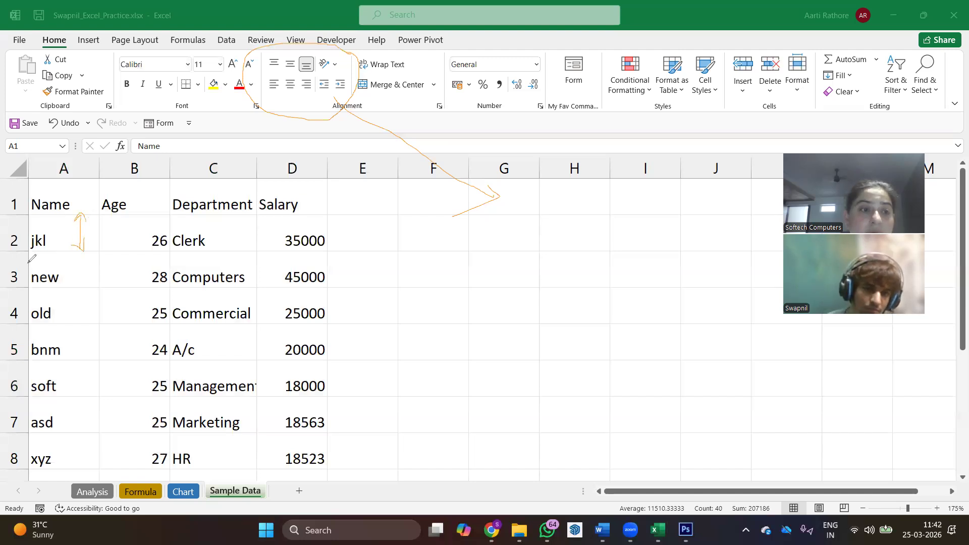
{"action": "mouse_move", "coordinate": [29, 254]}
{"action": "left_mouse_down"}
{"action": "mouse_move", "coordinate": [100, 256]}
{"action": "mouse_move", "coordinate": [52, 266]}
{"action": "left_mouse_up"}
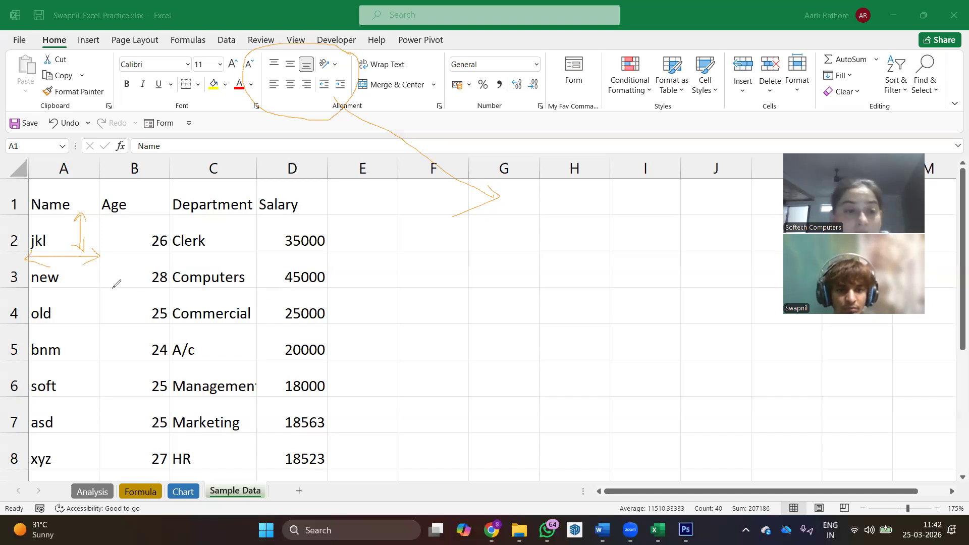
- Draw short annotation strokes around and inside cell B4 to mark its corner, edge and centre alignment positions
{"action": "left_click_drag", "start_coordinate": [98, 286], "coordinate": [104, 295]}
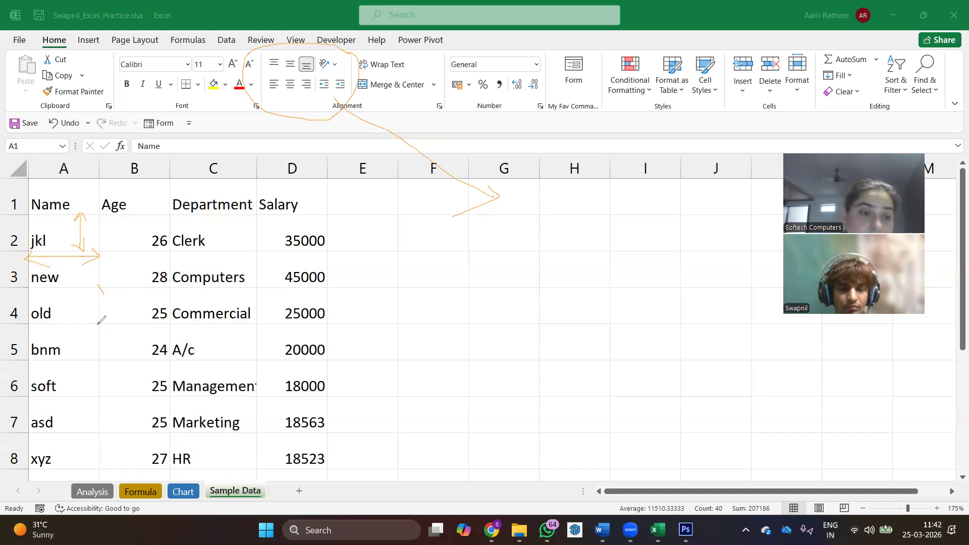
{"action": "mouse_move", "coordinate": [94, 328]}
{"action": "left_mouse_down"}
{"action": "mouse_move", "coordinate": [109, 317]}
{"action": "mouse_move", "coordinate": [176, 334]}
{"action": "mouse_move", "coordinate": [137, 333]}
{"action": "left_mouse_up"}
{"action": "mouse_move", "coordinate": [94, 305]}
{"action": "left_mouse_down"}
{"action": "mouse_move", "coordinate": [158, 296]}
{"action": "mouse_move", "coordinate": [185, 305]}
{"action": "left_mouse_up"}
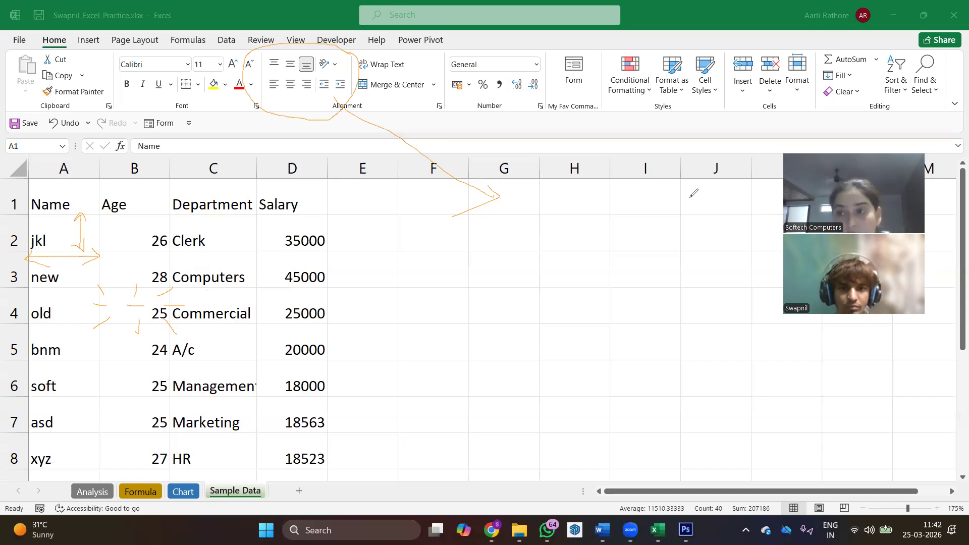
- Add an annotation text box over the empty cells near F3 reading "Horizontal : Left Right Centr"
{"action": "left_click", "coordinate": [420, 272]}
{"action": "type", "text": "Horixo"}
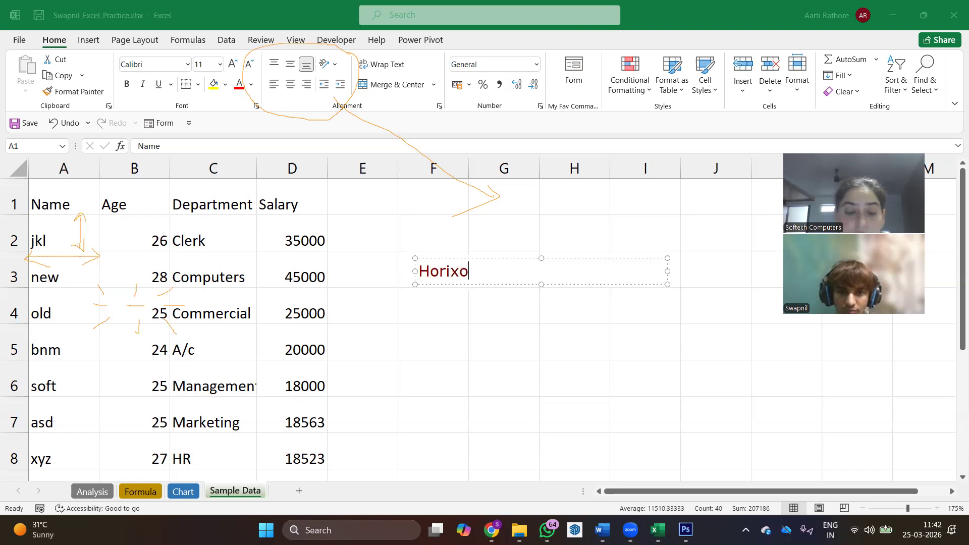
{"action": "key", "text": "BackSpace"}
{"action": "key", "text": "BackSpace"}
{"action": "type", "text": "zo"}
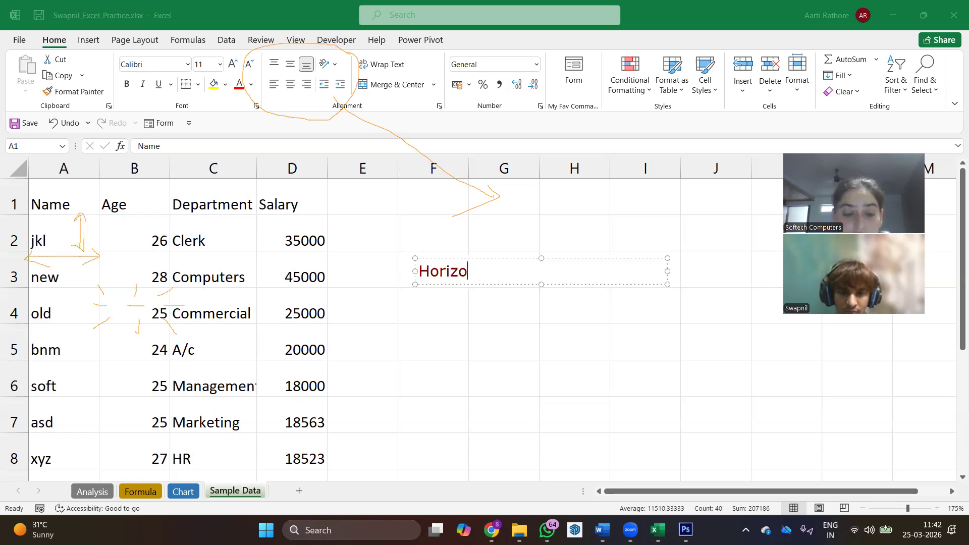
{"action": "type", "text": "ntal"}
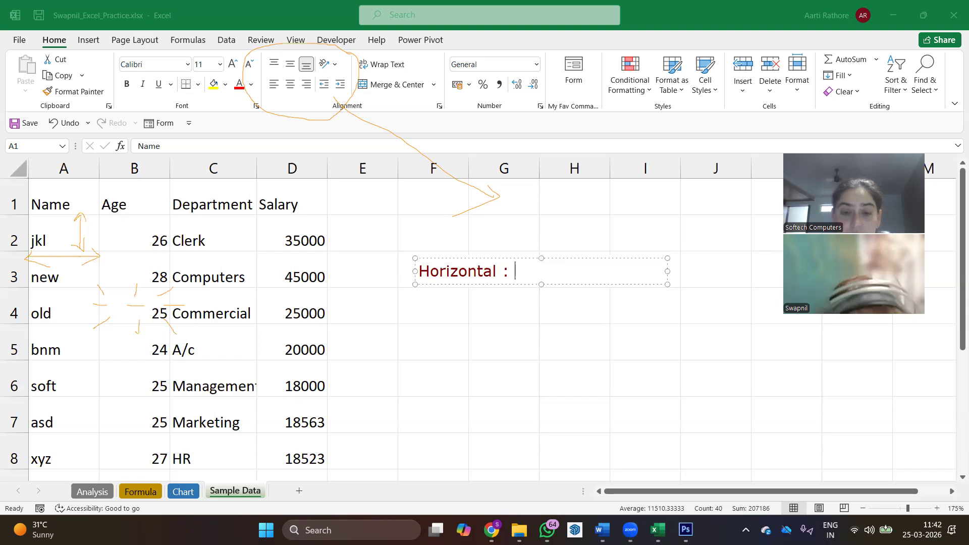
{"action": "type", "text": " : Le"}
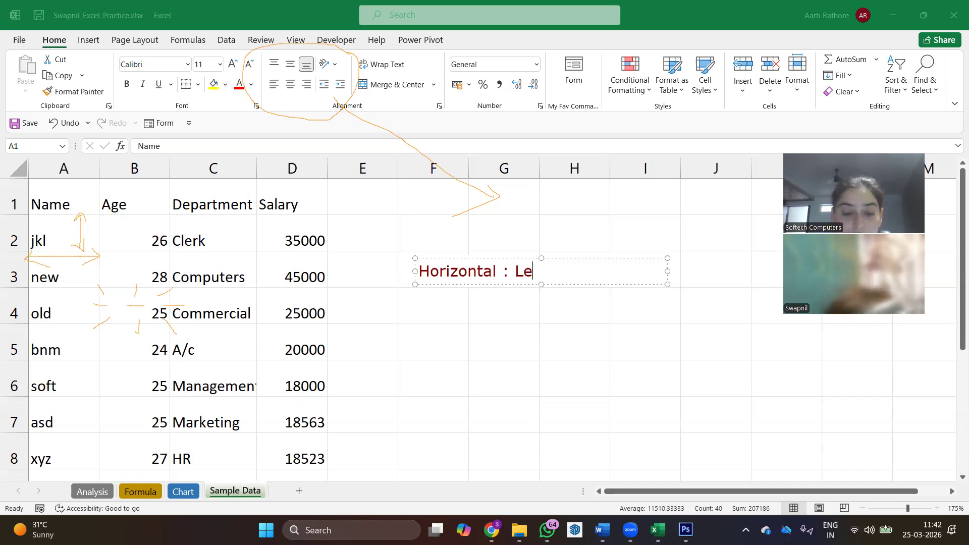
{"action": "type", "text": "ft Right CEntr"}
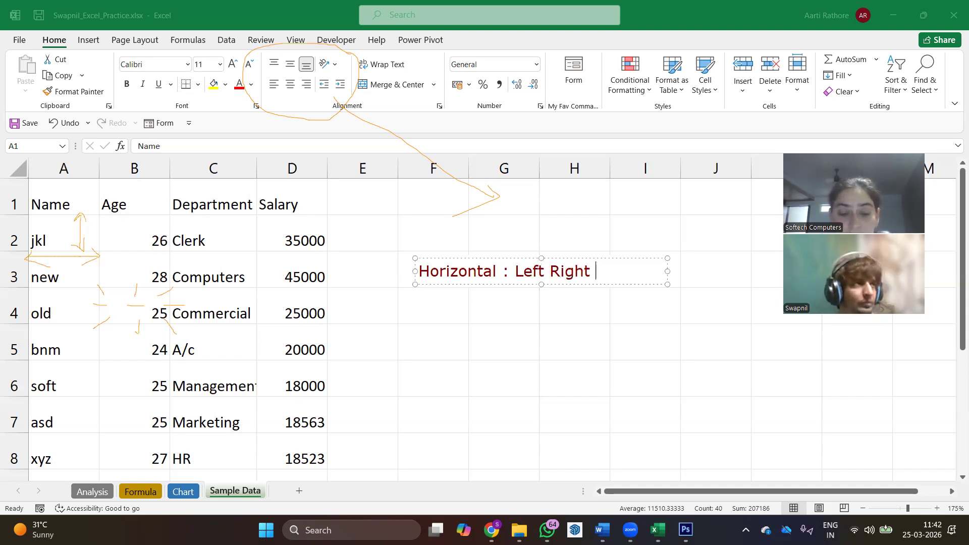
{"action": "key", "text": "BackSpace"}
{"action": "key", "text": "BackSpace"}
{"action": "key", "text": "BackSpace"}
{"action": "key", "text": "BackSpace"}
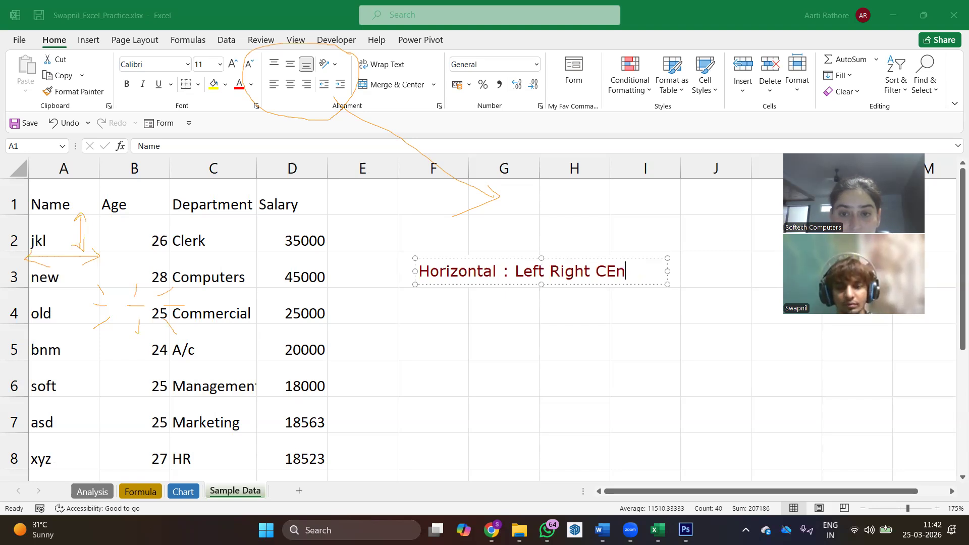
{"action": "type", "text": "entr"}
{"action": "key", "text": "Return"}
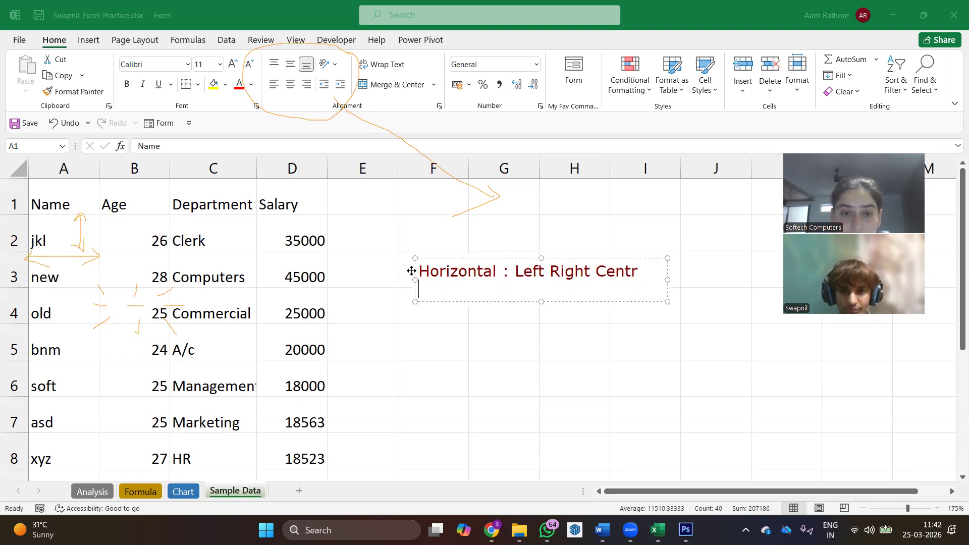
- Add a second line "Vertical: Top Bottom Middle" to the annotation text and finish editing it
{"action": "type", "text": "Vertic"}
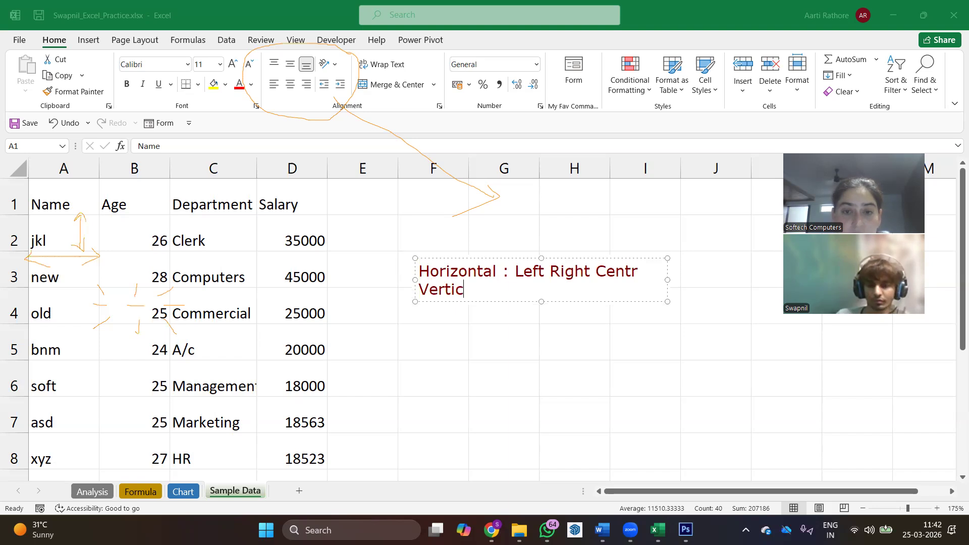
{"action": "type", "text": "al: Top Bo"}
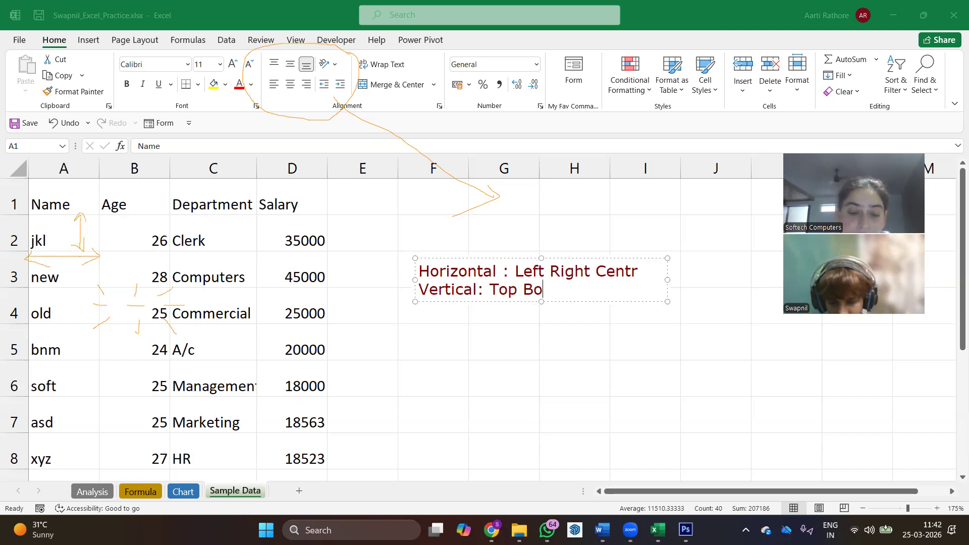
{"action": "type", "text": "ttom Middle"}
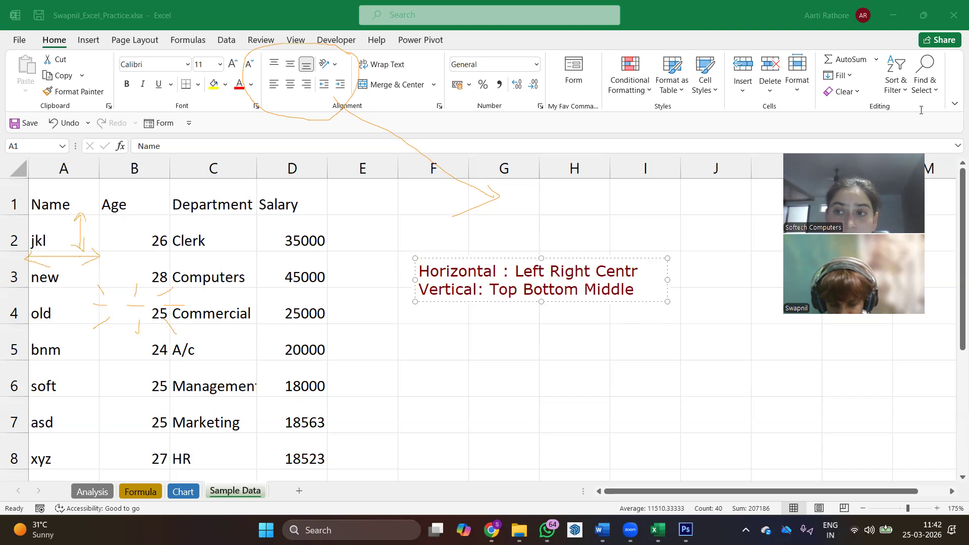
{"action": "key", "text": "Escape"}
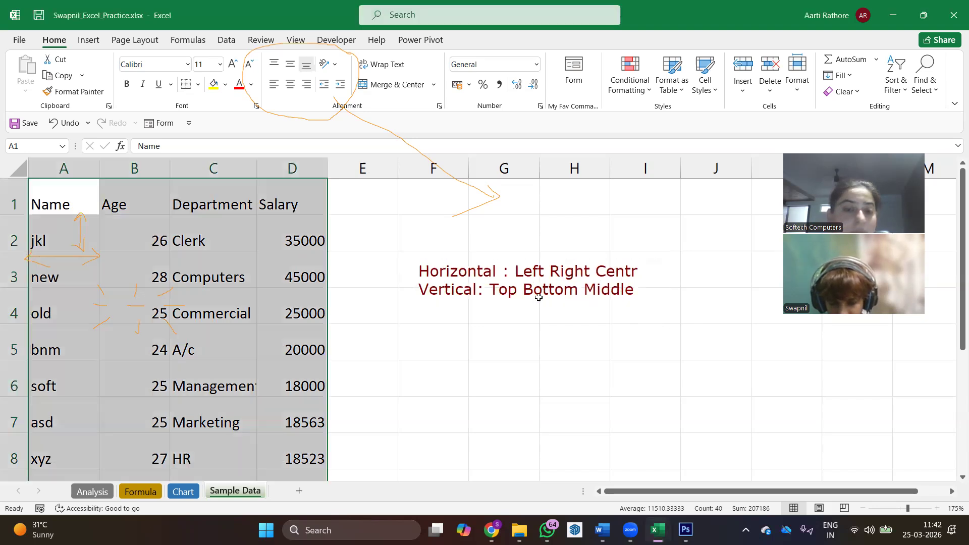
- Align the text in cell C4 (Commercial) to the top of the cell
{"action": "left_click", "coordinate": [186, 312]}
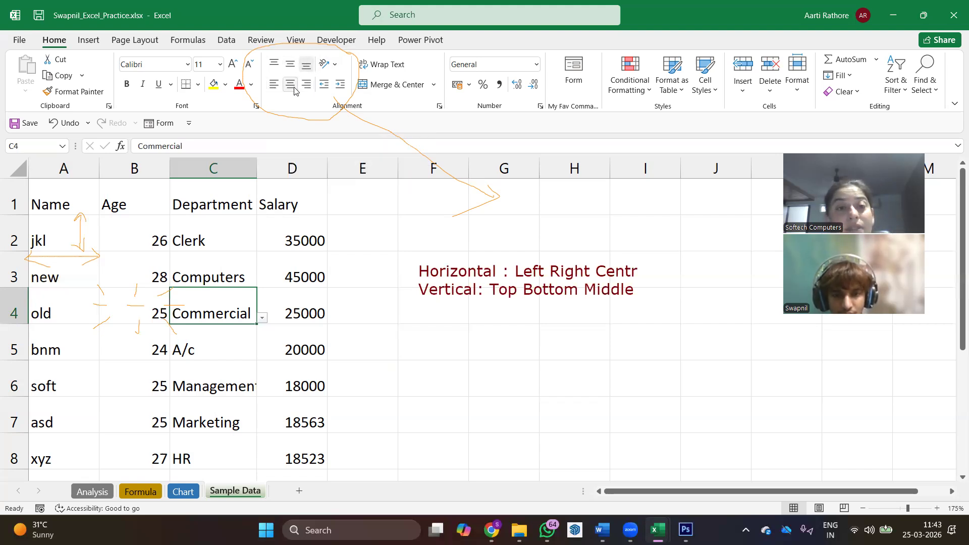
{"action": "left_click", "coordinate": [275, 65]}
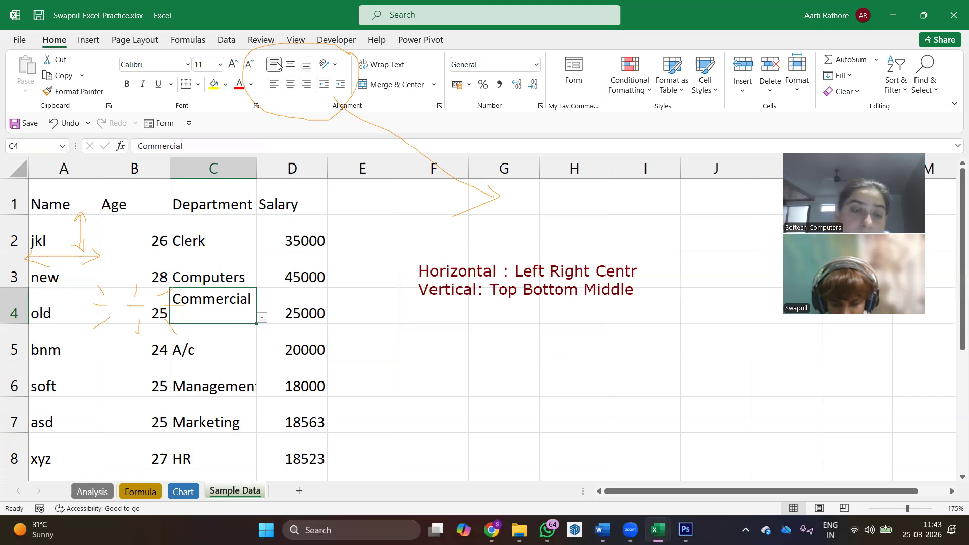
- Widen the Department column and try bottom, right, centre, middle and top alignment on cell C4
{"action": "left_click_drag", "start_coordinate": [259, 168], "coordinate": [331, 168]}
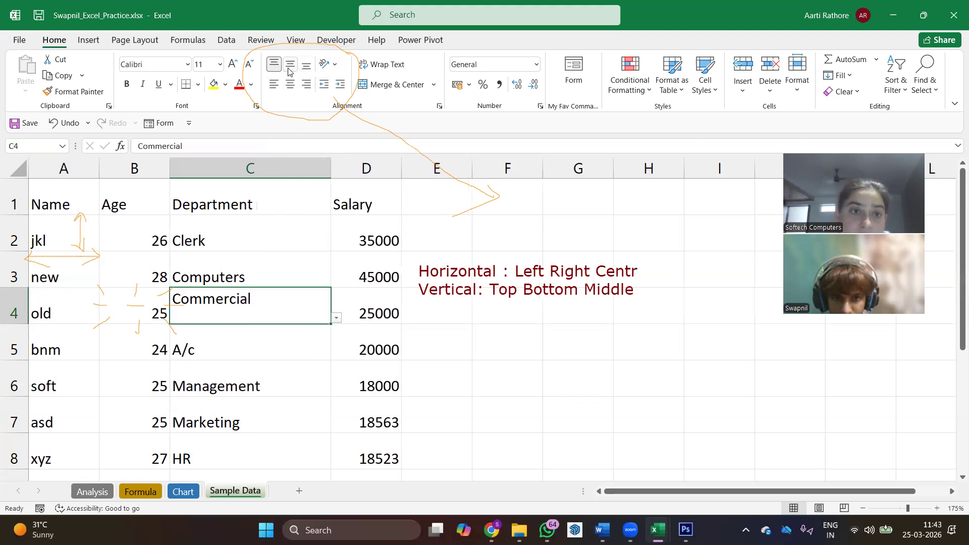
{"action": "left_click", "coordinate": [307, 64]}
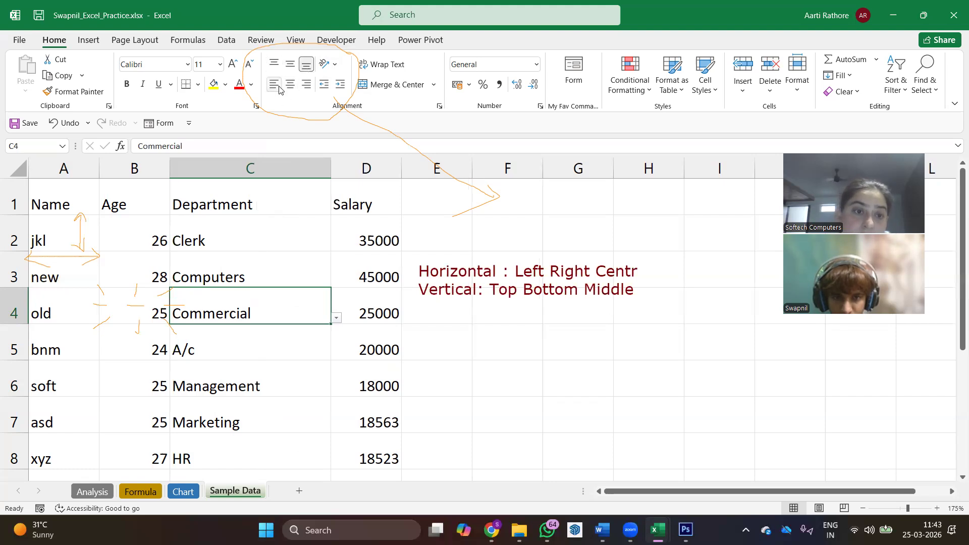
{"action": "left_click", "coordinate": [308, 86]}
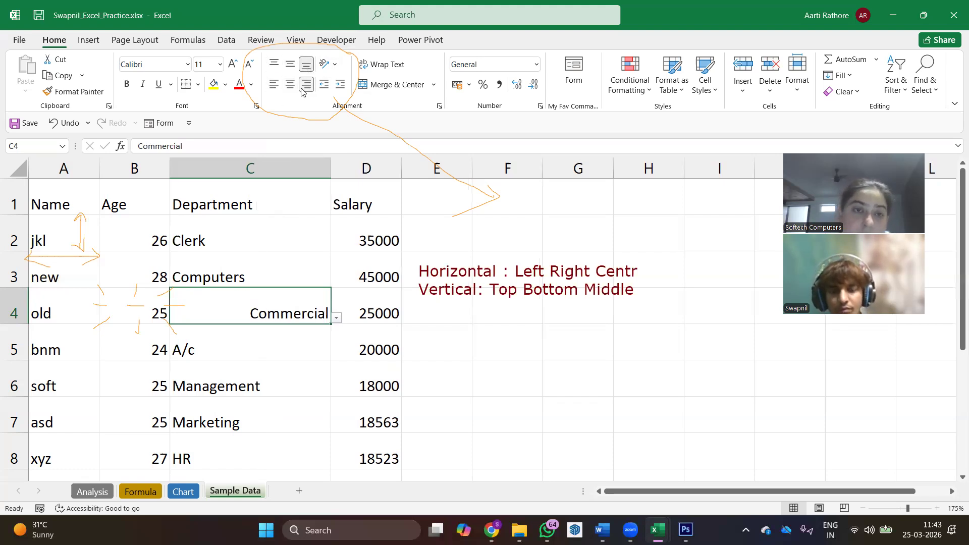
{"action": "left_click", "coordinate": [290, 85]}
{"action": "left_click", "coordinate": [290, 64]}
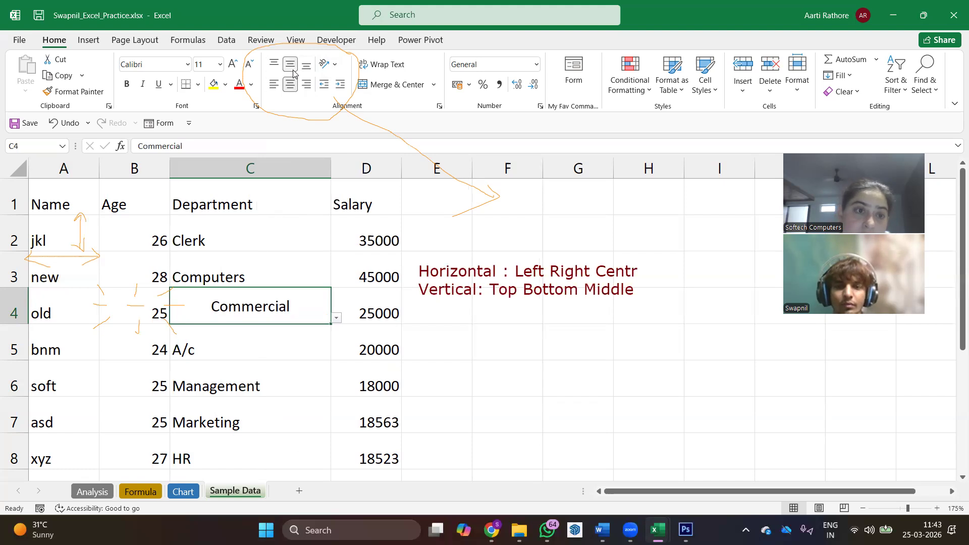
{"action": "left_click", "coordinate": [274, 64]}
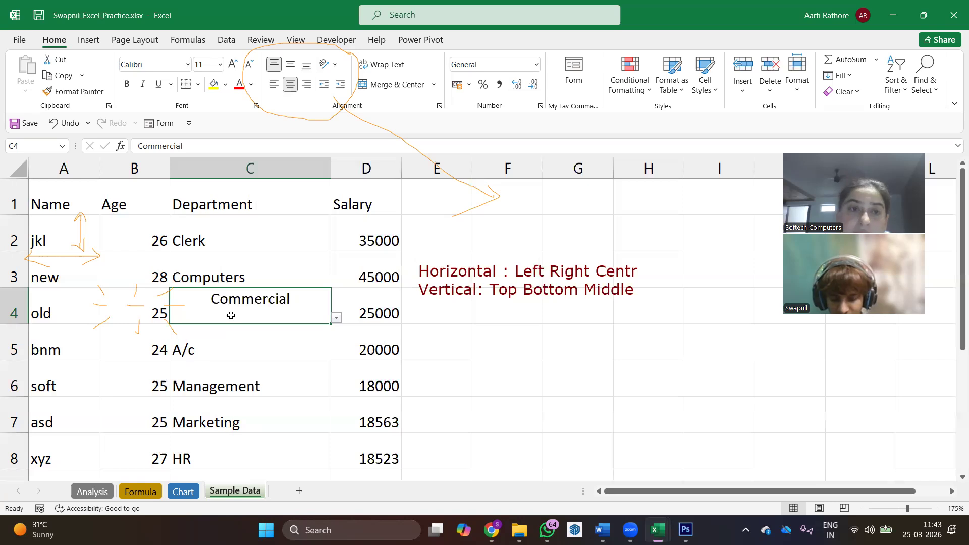
- Centre the text of the range A1:D10 both vertically and horizontally
{"action": "left_click_drag", "start_coordinate": [69, 201], "coordinate": [368, 406]}
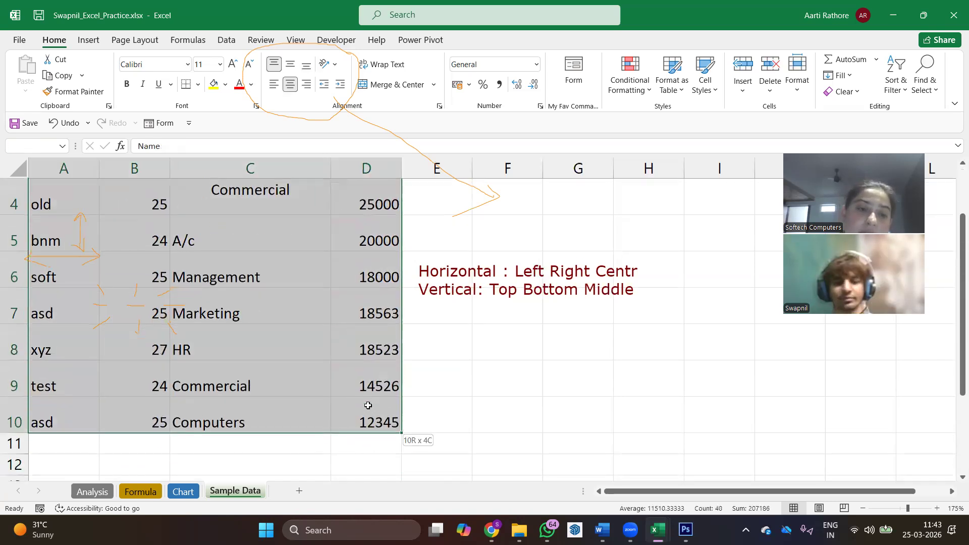
{"action": "left_click", "coordinate": [291, 64]}
{"action": "left_click", "coordinate": [290, 85]}
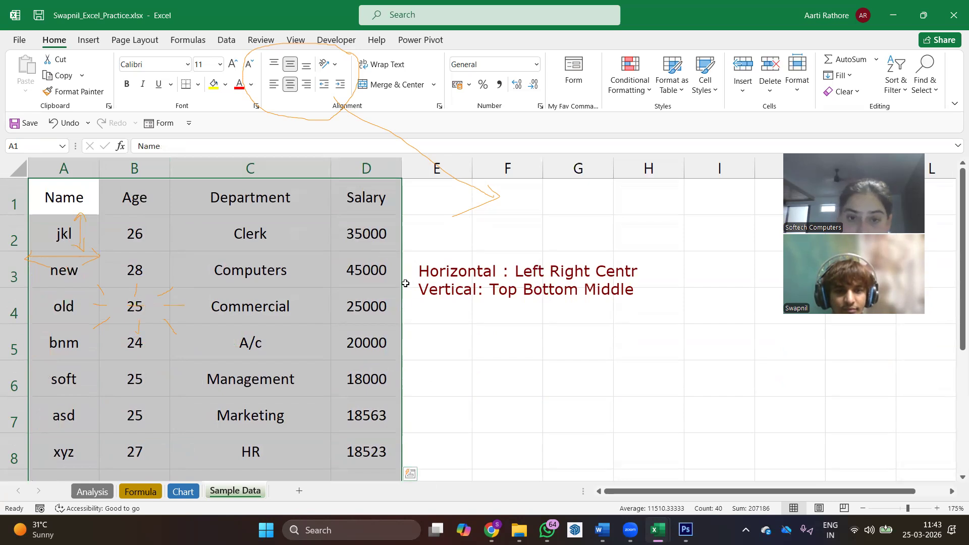
{"action": "left_click", "coordinate": [431, 322]}
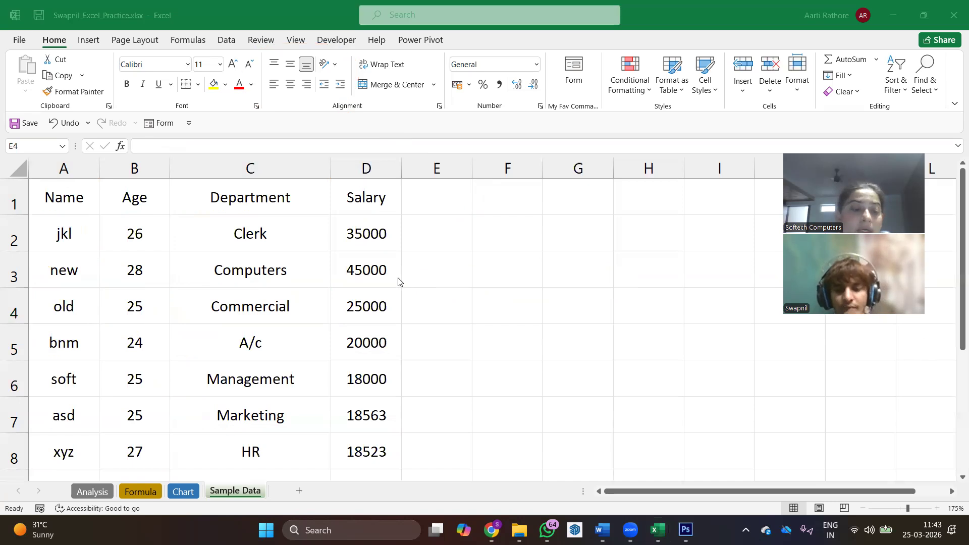
- Select the full data range A1:D10 and draw an annotation circle around the Font group
{"action": "scroll", "coordinate": [398, 281], "scroll_direction": "down", "scroll_amount": 3}
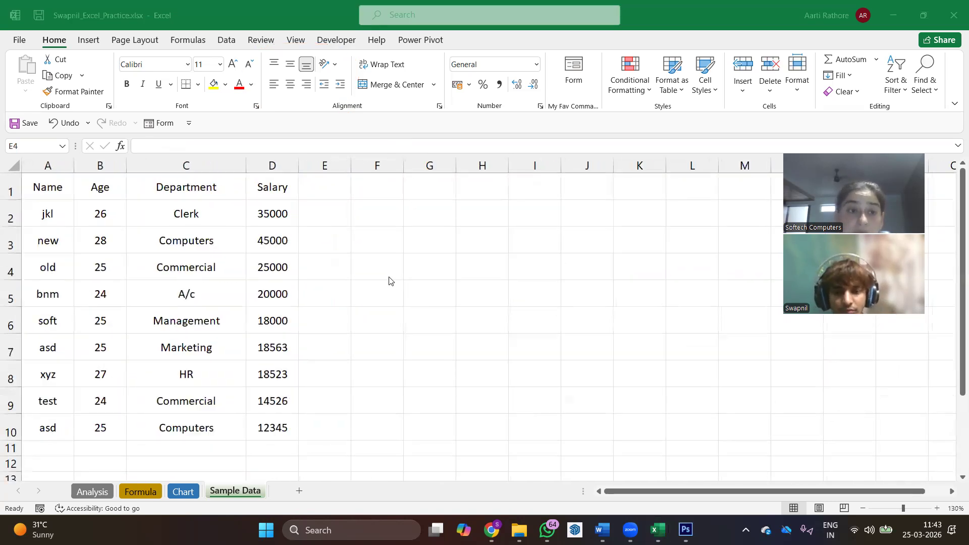
{"action": "double_click", "coordinate": [56, 188]}
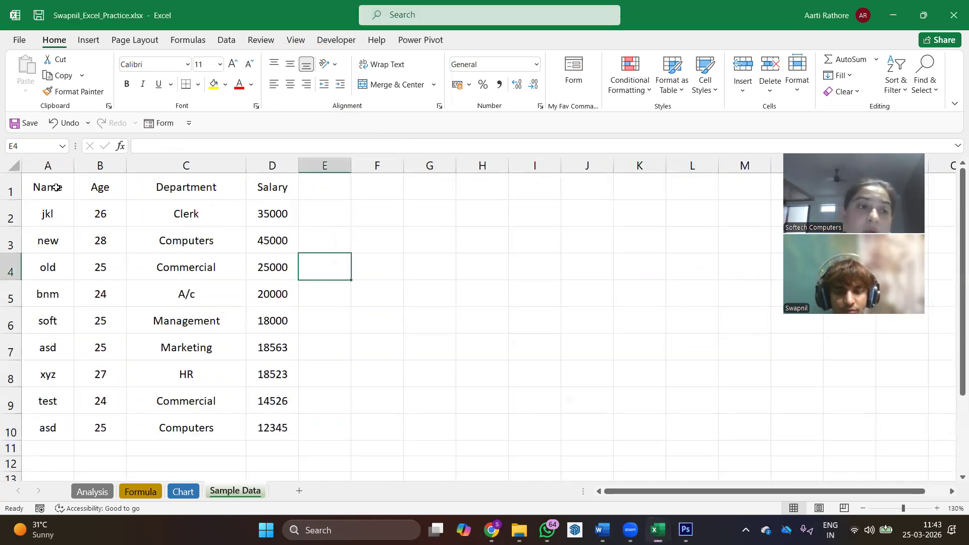
{"action": "key", "text": "ctrl+shift+Right"}
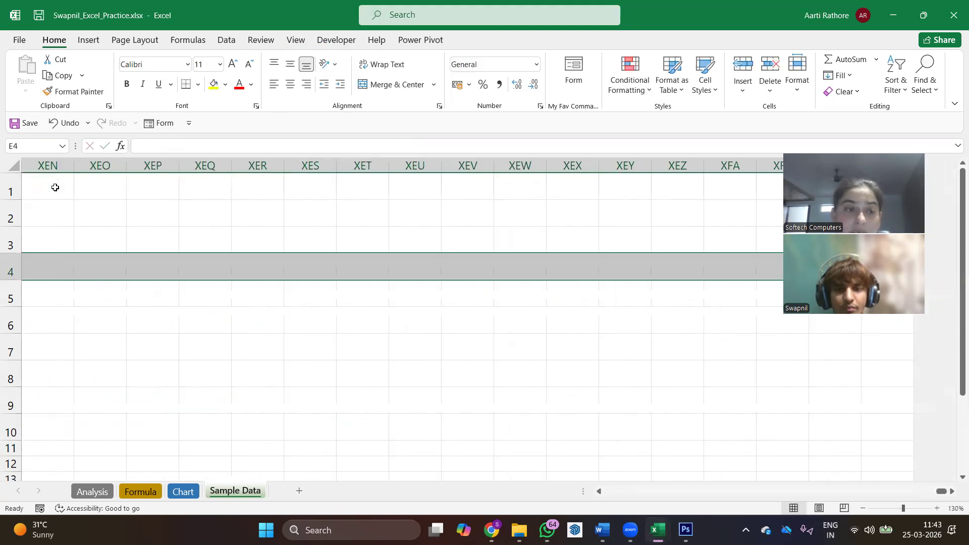
{"action": "key", "text": "ctrl+Home"}
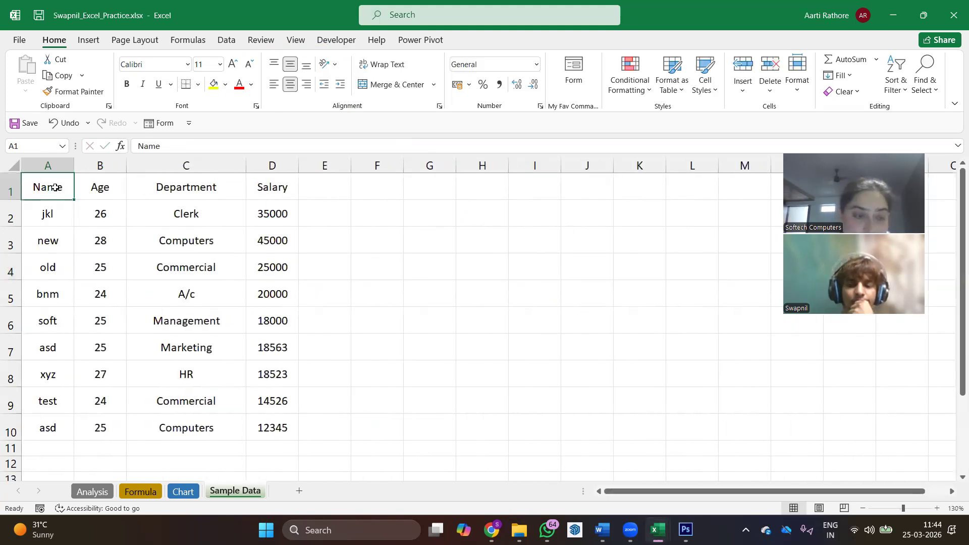
{"action": "key", "text": "ctrl+shift+Right"}
{"action": "key", "text": "ctrl+shift+Down"}
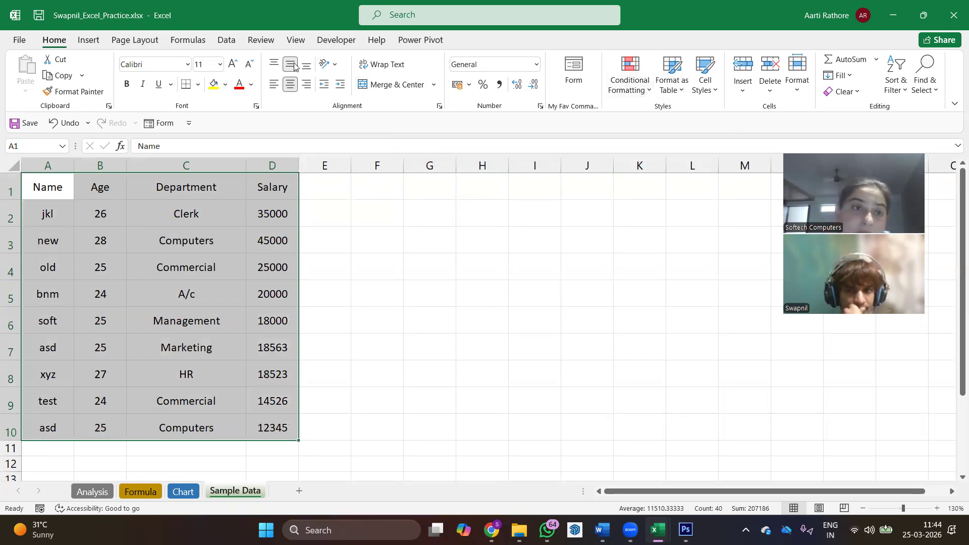
{"action": "mouse_move", "coordinate": [264, 51]}
{"action": "left_mouse_down"}
{"action": "mouse_move", "coordinate": [128, 40]}
{"action": "mouse_move", "coordinate": [109, 90]}
{"action": "mouse_move", "coordinate": [210, 120]}
{"action": "mouse_move", "coordinate": [266, 49]}
{"action": "left_mouse_up"}
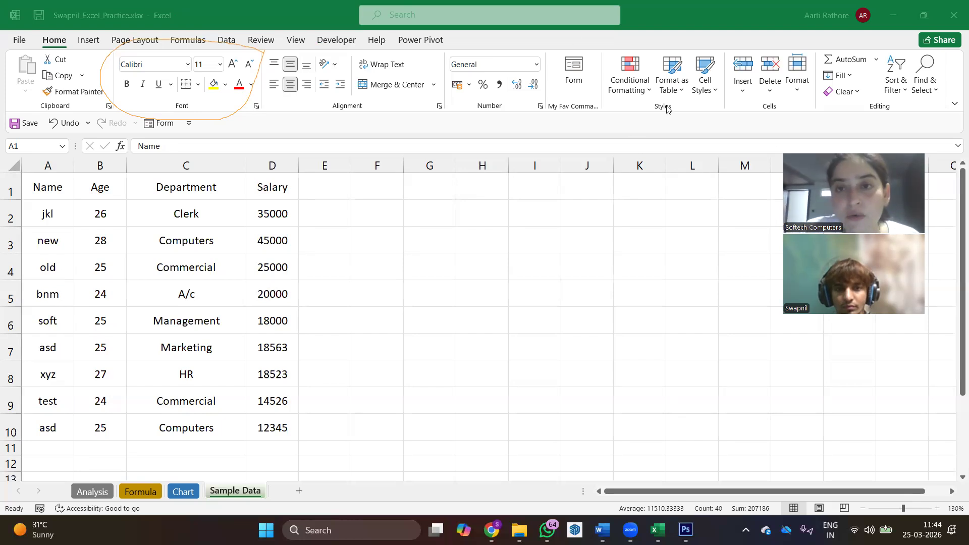
- Format the selected range A1:D10 as a table with headers, using a blue banded table style
{"action": "left_click", "coordinate": [681, 89]}
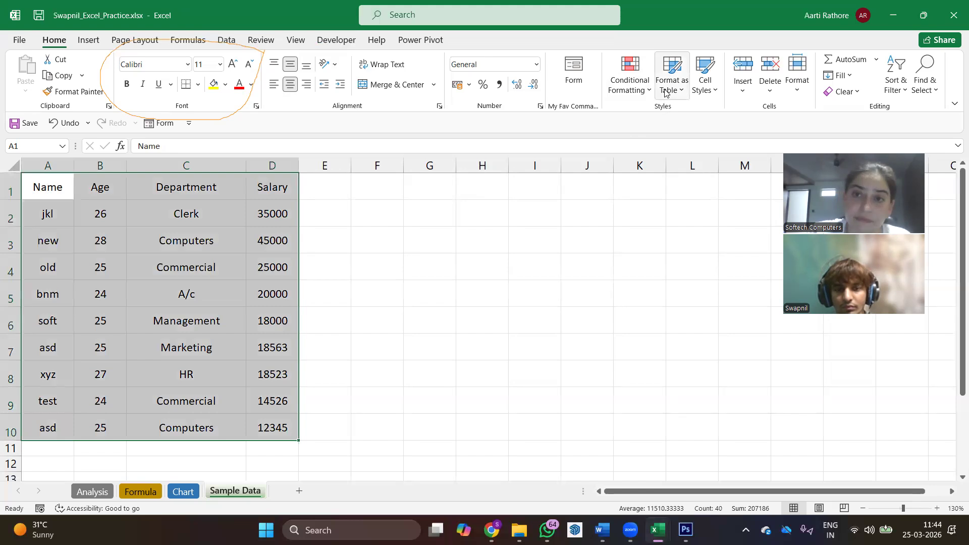
{"action": "left_click", "coordinate": [665, 90]}
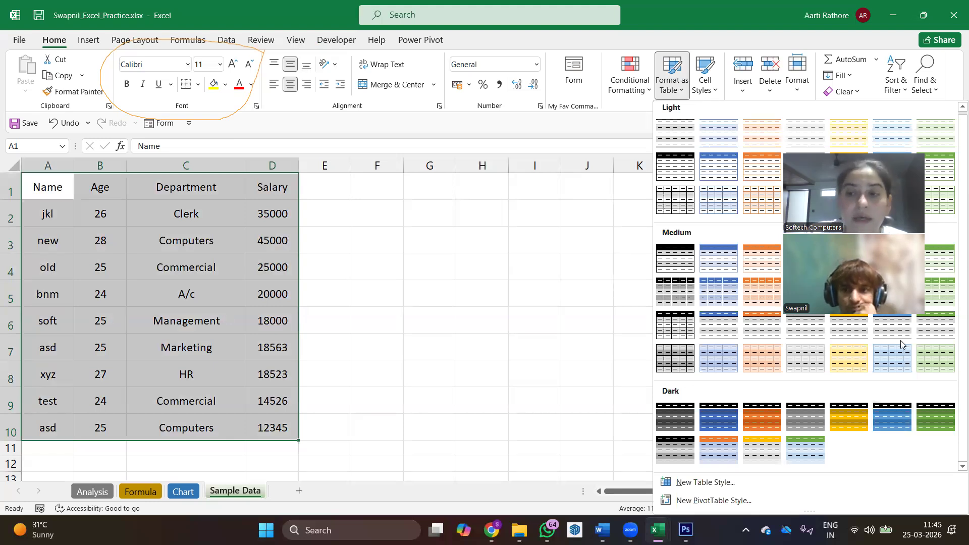
{"action": "left_click", "coordinate": [849, 259]}
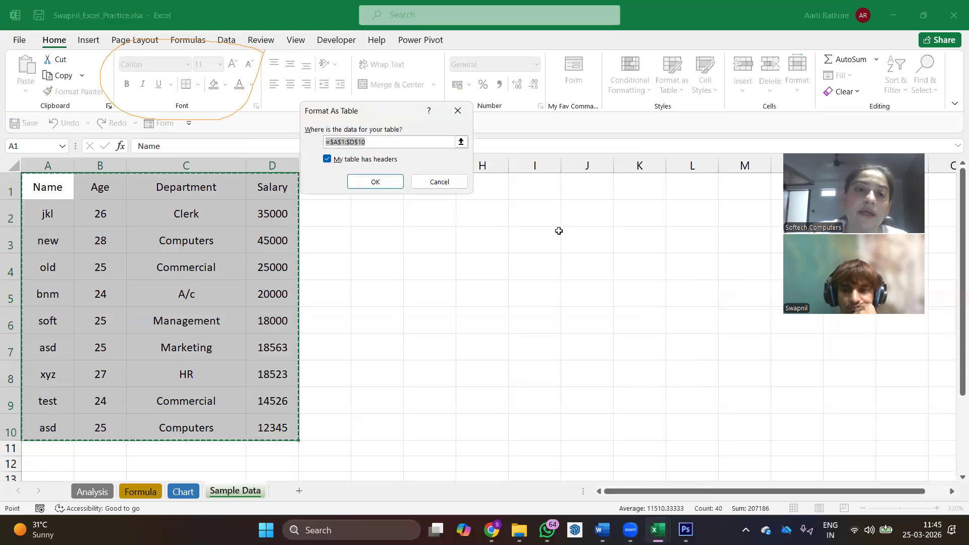
{"action": "left_click", "coordinate": [375, 182]}
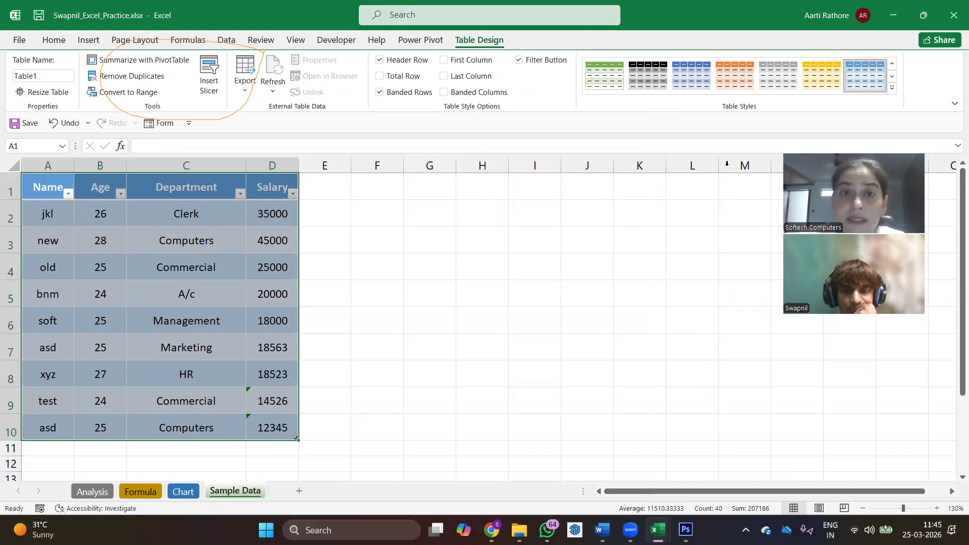
- Draw annotation circles around the Table Design heading and the filter arrows on the Name, Age, Department and Salary headers
{"action": "mouse_move", "coordinate": [466, 25]}
{"action": "left_mouse_down"}
{"action": "mouse_move", "coordinate": [492, 50]}
{"action": "mouse_move", "coordinate": [505, 26]}
{"action": "left_mouse_up"}
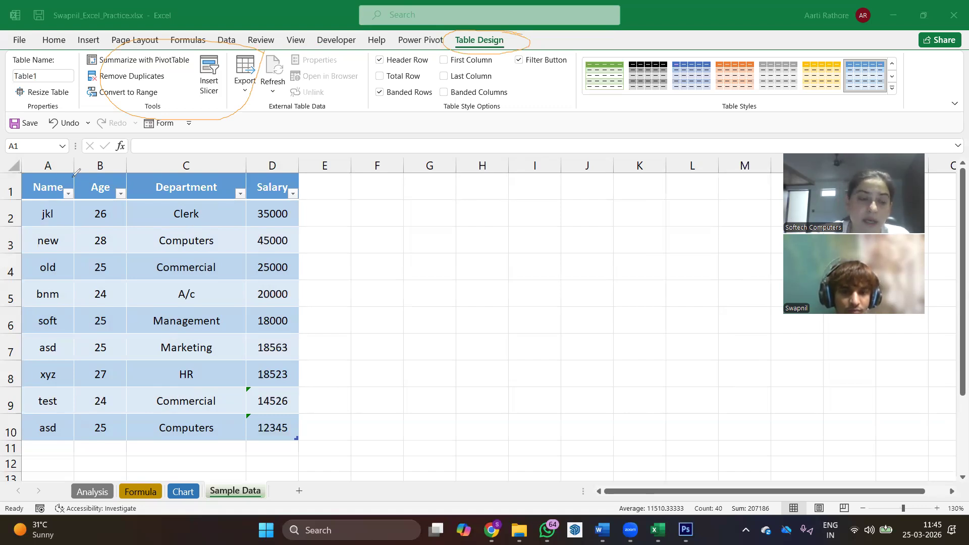
{"action": "mouse_move", "coordinate": [57, 199]}
{"action": "left_mouse_down"}
{"action": "mouse_move", "coordinate": [81, 174]}
{"action": "mouse_move", "coordinate": [130, 182]}
{"action": "left_mouse_up"}
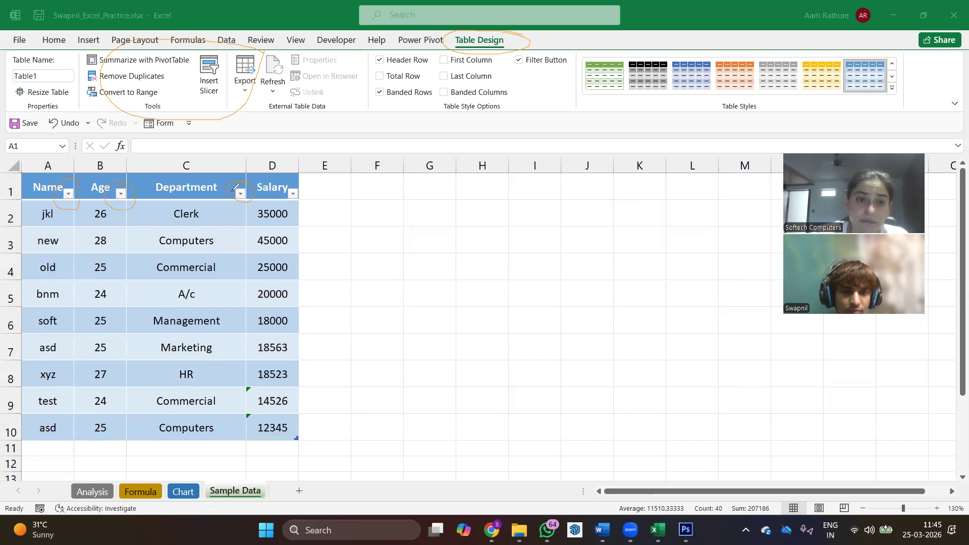
{"action": "mouse_move", "coordinate": [294, 182]}
{"action": "left_mouse_down"}
{"action": "mouse_move", "coordinate": [320, 186]}
{"action": "mouse_move", "coordinate": [282, 185]}
{"action": "left_mouse_up"}
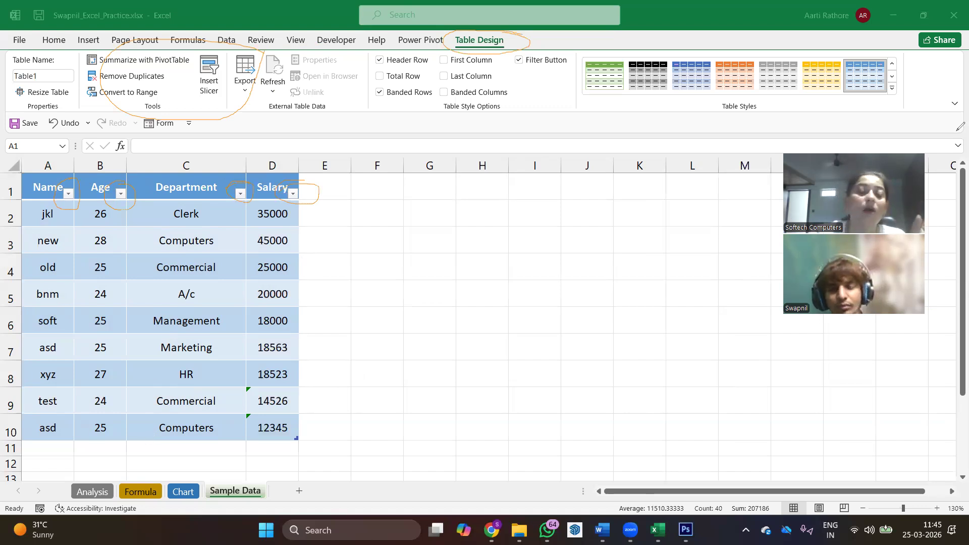
- Replace the two flagged Salary values, entering 18500 in D10 and 17500 in D9
{"action": "left_click", "coordinate": [265, 427]}
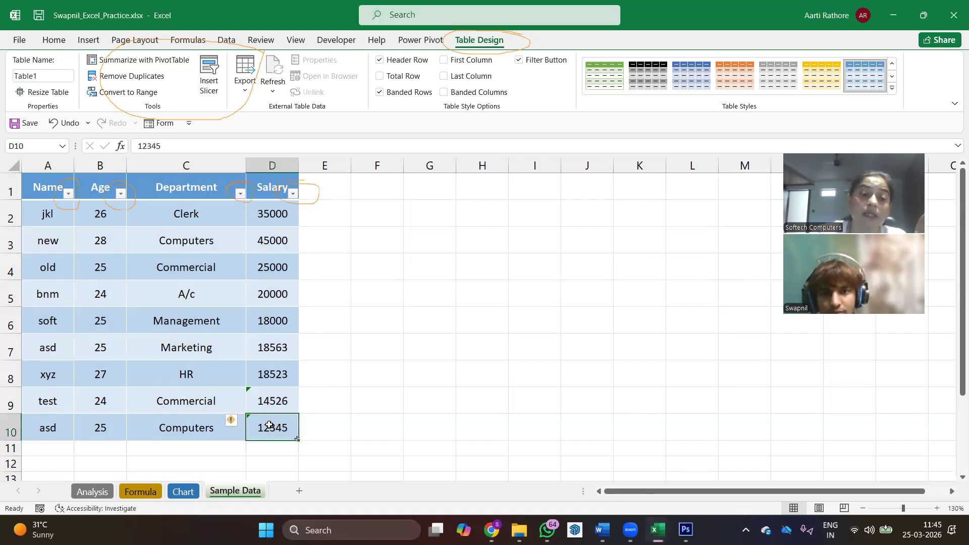
{"action": "left_click", "coordinate": [240, 422]}
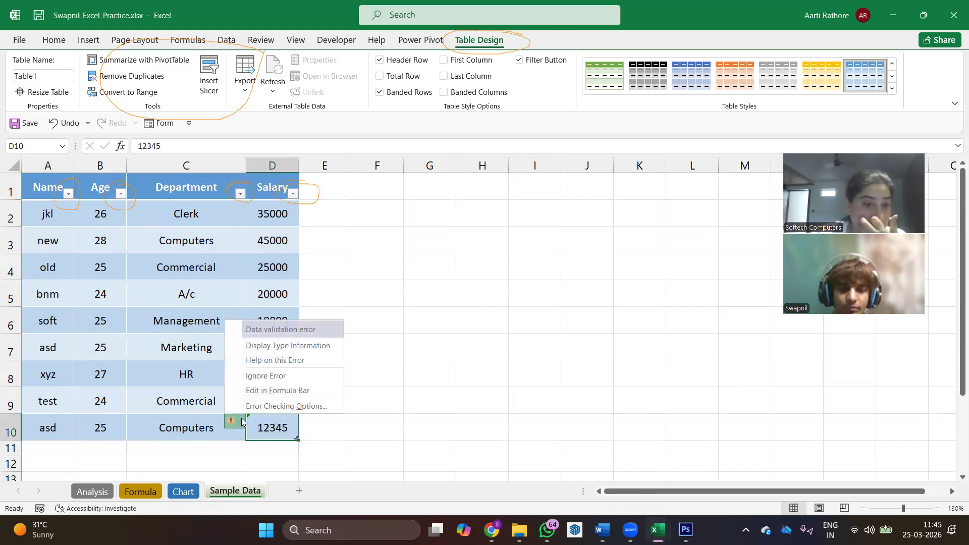
{"action": "left_click", "coordinate": [283, 430]}
{"action": "type", "text": "18500"}
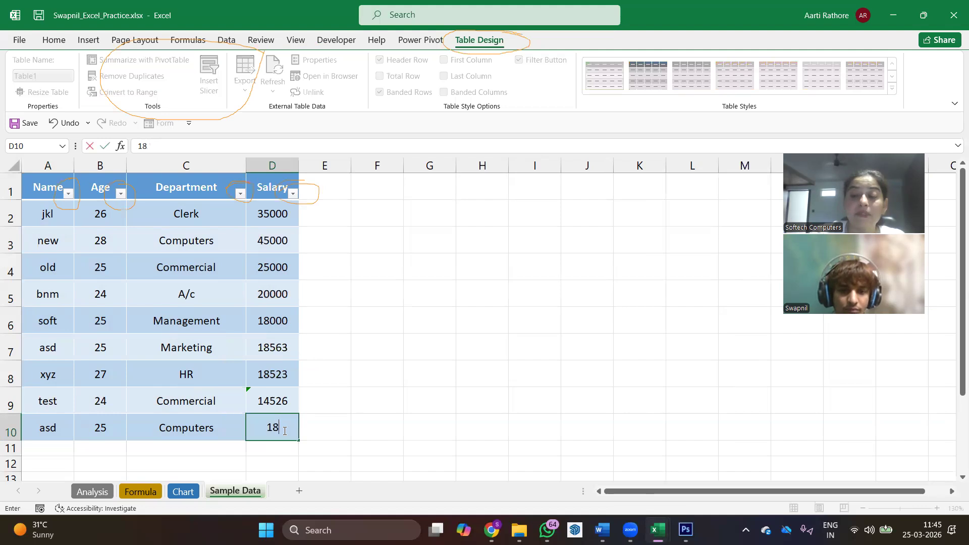
{"action": "key", "text": "Return"}
{"action": "key", "text": "Up"}
{"action": "key", "text": "Up"}
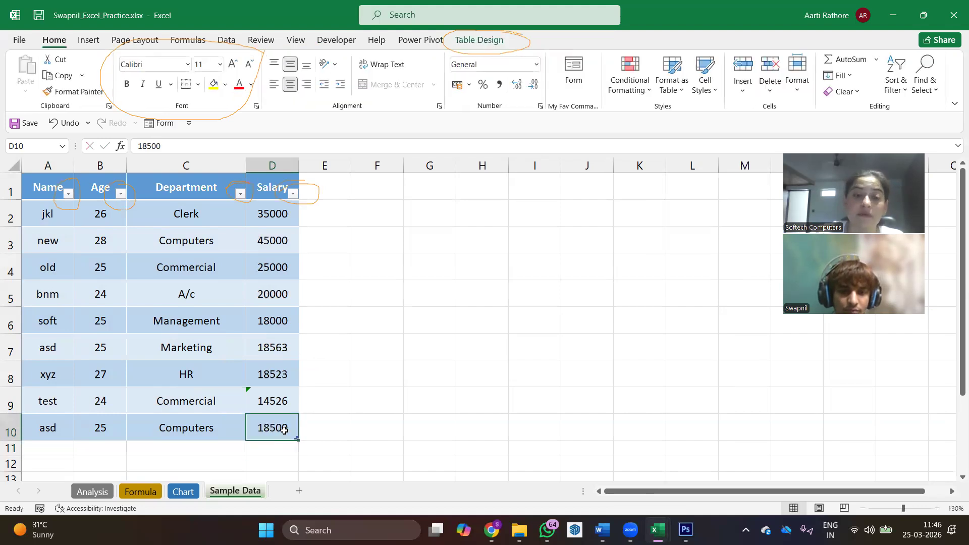
{"action": "type", "text": "17500"}
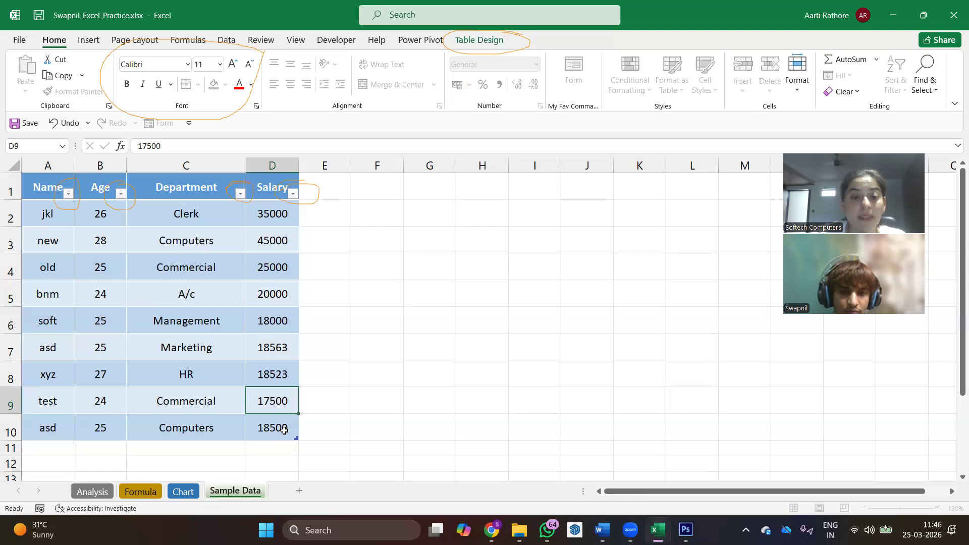
{"action": "key", "text": "Return"}
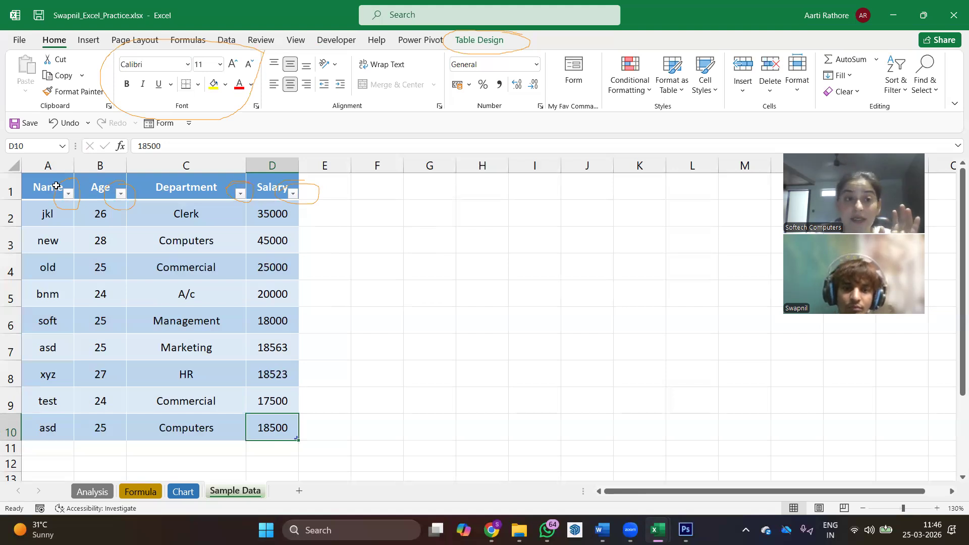
- Clear the annotations and run Remove Duplicates on the table with the Name, Age, Department and Salary columns all included
{"action": "left_click_drag", "start_coordinate": [61, 187], "coordinate": [285, 427]}
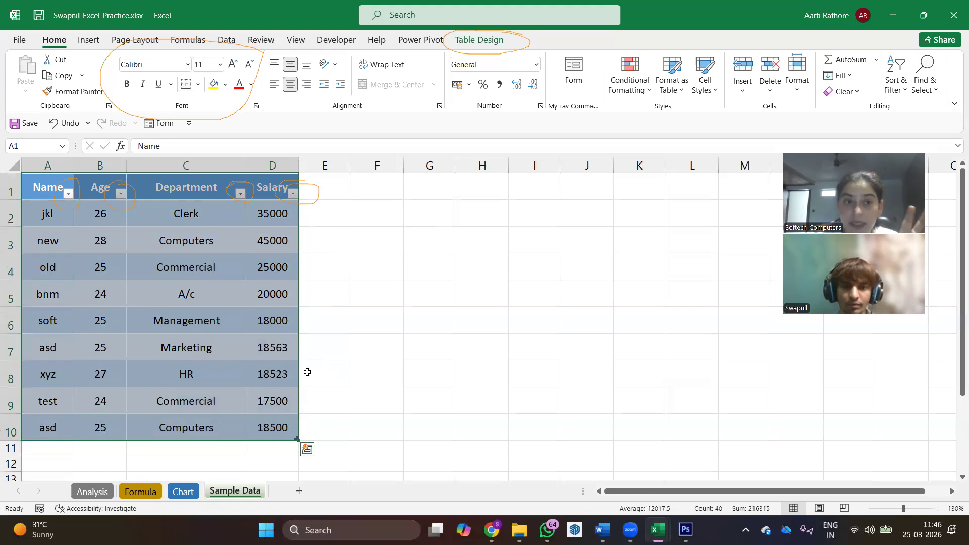
{"action": "left_click", "coordinate": [151, 269]}
{"action": "left_click", "coordinate": [500, 44]}
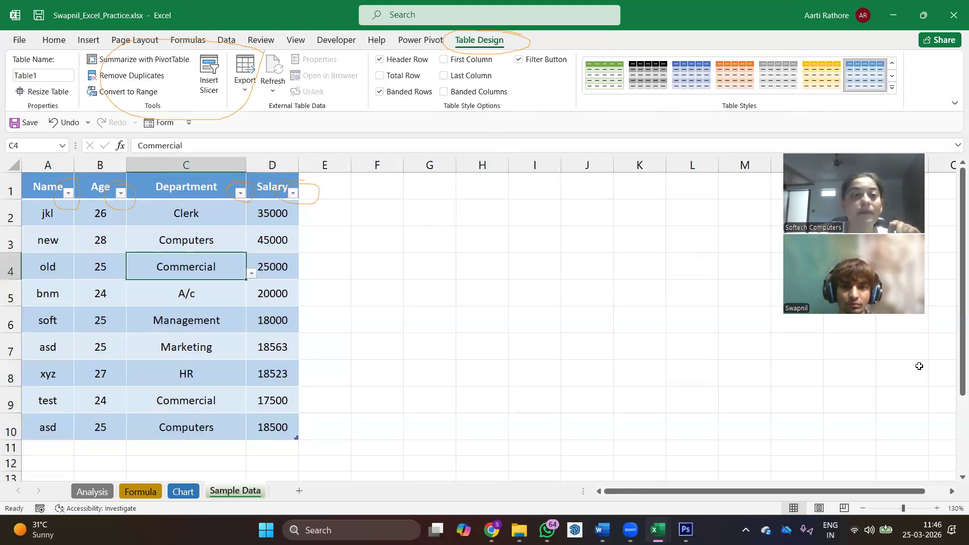
{"action": "left_click", "coordinate": [83, 121]}
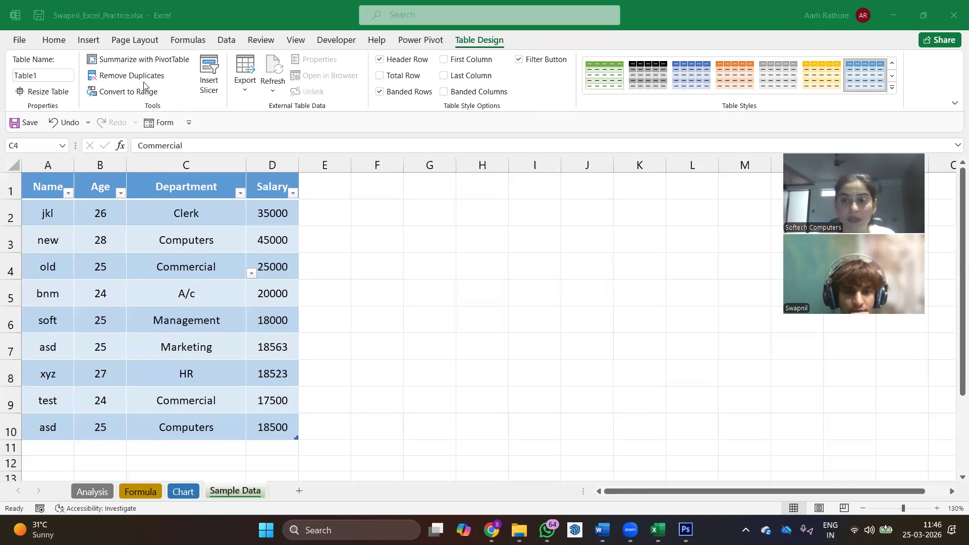
{"action": "left_click", "coordinate": [98, 75]}
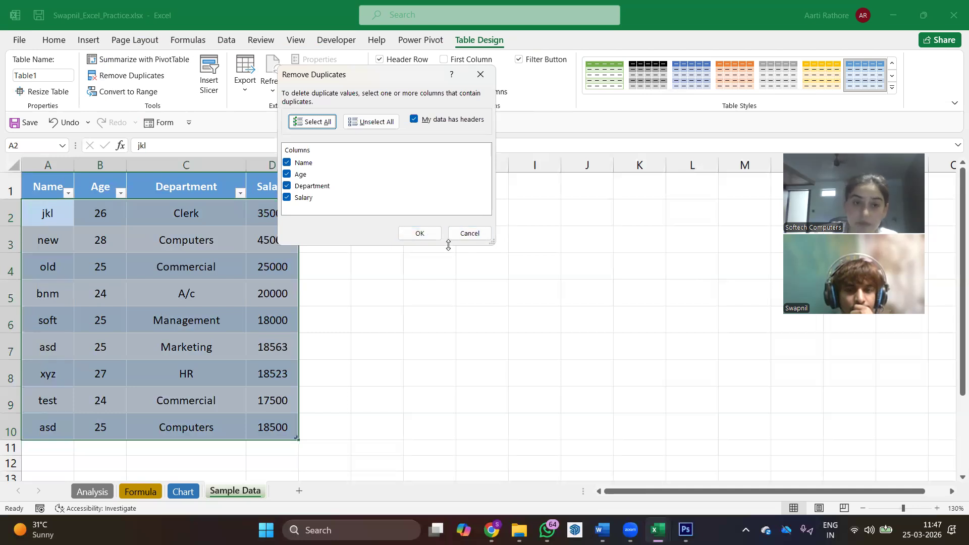
{"action": "left_click", "coordinate": [432, 234]}
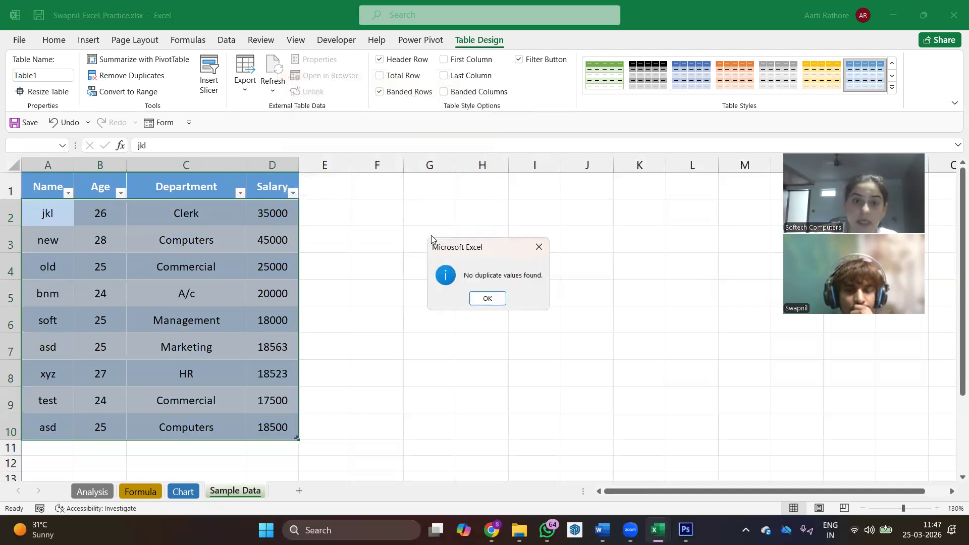
{"action": "left_click", "coordinate": [477, 298]}
- Copy the bnm and soft records in A5:D6 and paste them below the table starting at A11
{"action": "left_click", "coordinate": [144, 268]}
{"action": "scroll", "coordinate": [59, 219], "scroll_direction": "down", "scroll_amount": 1}
{"action": "left_click_drag", "start_coordinate": [56, 215], "coordinate": [284, 244]}
{"action": "key", "text": "ctrl+c"}
{"action": "left_click", "coordinate": [65, 368]}
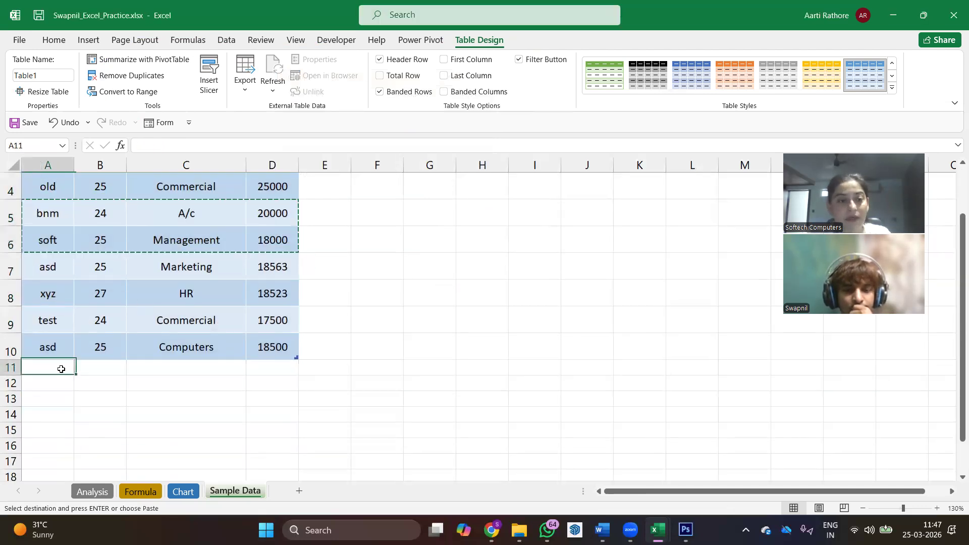
{"action": "key", "text": "ctrl+v"}
- Run Remove Duplicates on the table again to delete the repeated bnm and soft records below row 10
{"action": "left_click", "coordinate": [186, 242]}
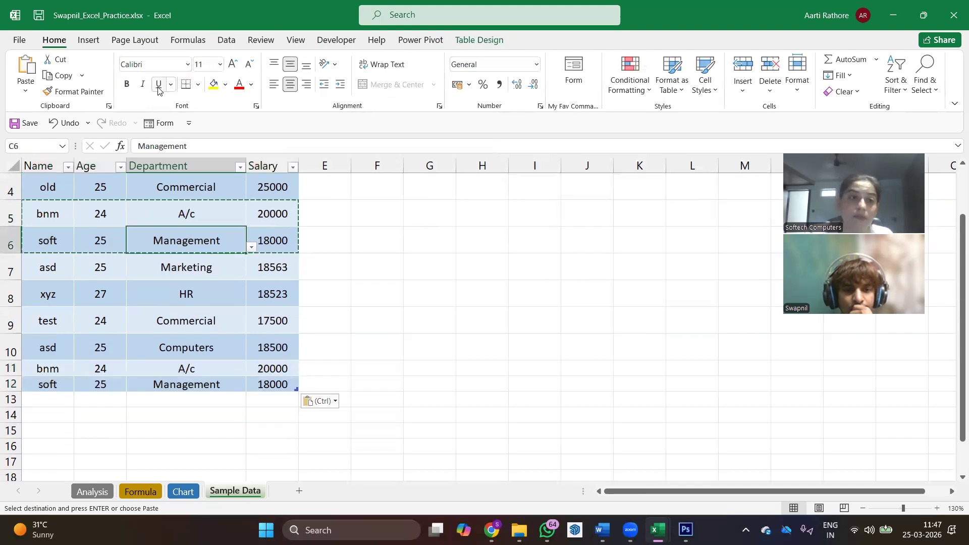
{"action": "left_click", "coordinate": [463, 44]}
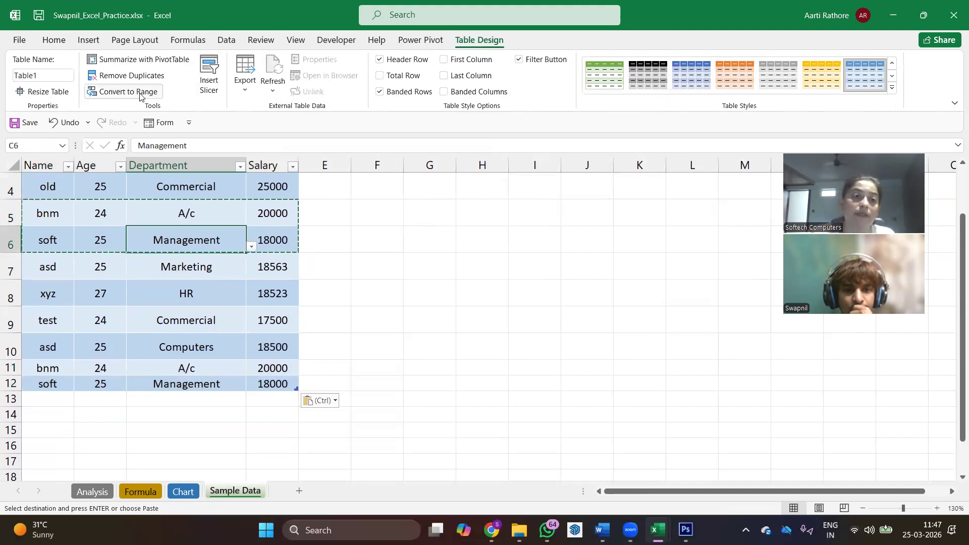
{"action": "left_click", "coordinate": [127, 75]}
{"action": "left_click", "coordinate": [419, 233]}
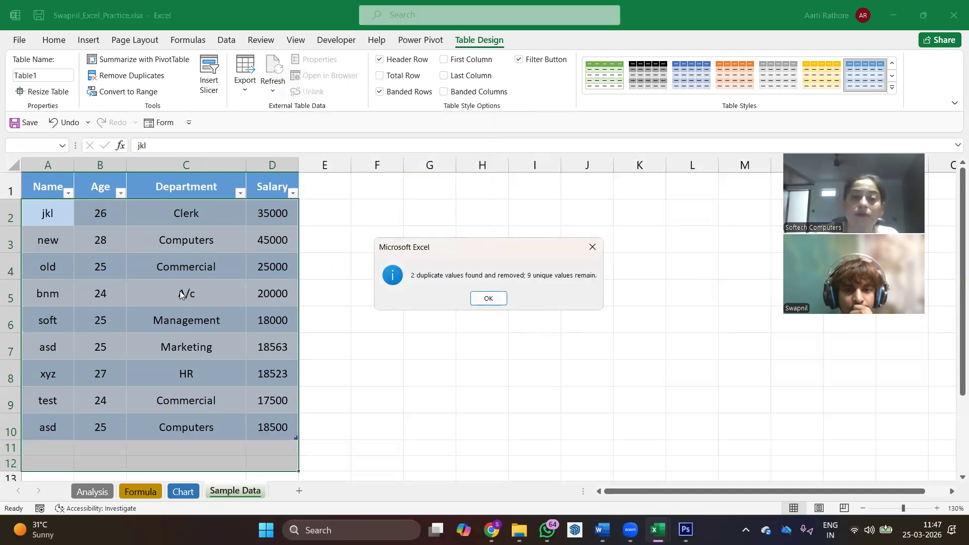
{"action": "left_click", "coordinate": [500, 298]}
{"action": "left_click", "coordinate": [172, 327]}
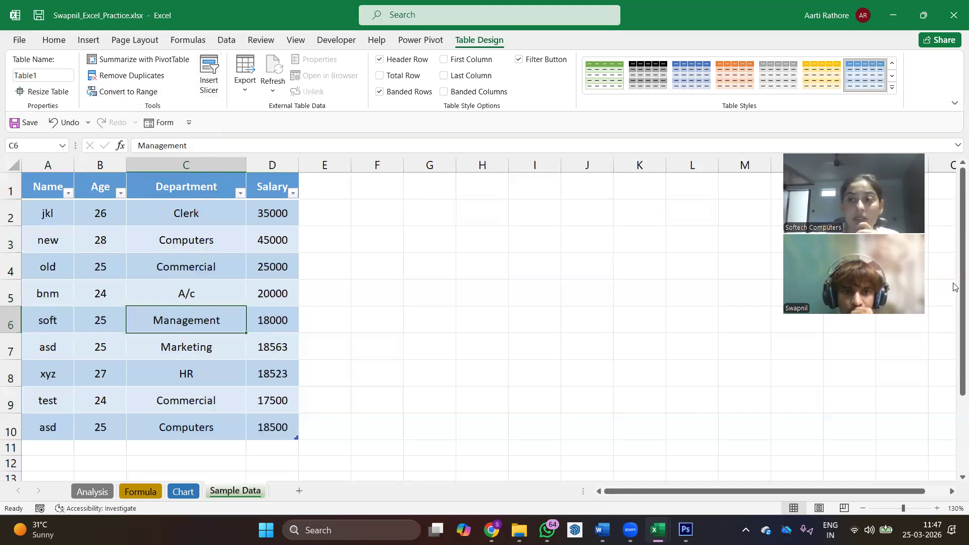
- Add a text annotation beside the table reading "Remove Duplicates: Removes the duplicate records from current table range" and widen it to two lines
{"action": "left_click", "coordinate": [412, 197]}
{"action": "left_click", "coordinate": [412, 197]}
{"action": "type", "text": "Remove Duplicates: Remove"}
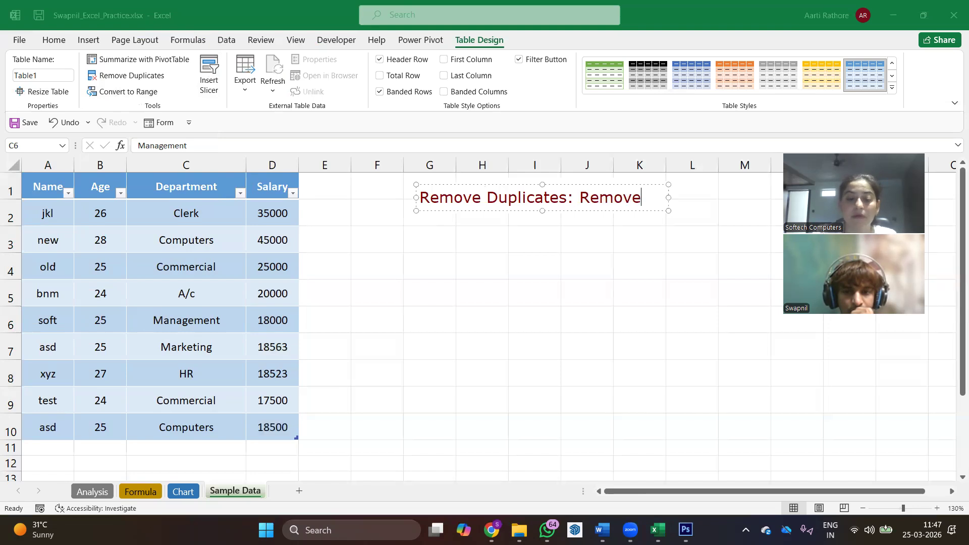
{"action": "type", "text": "s the d"}
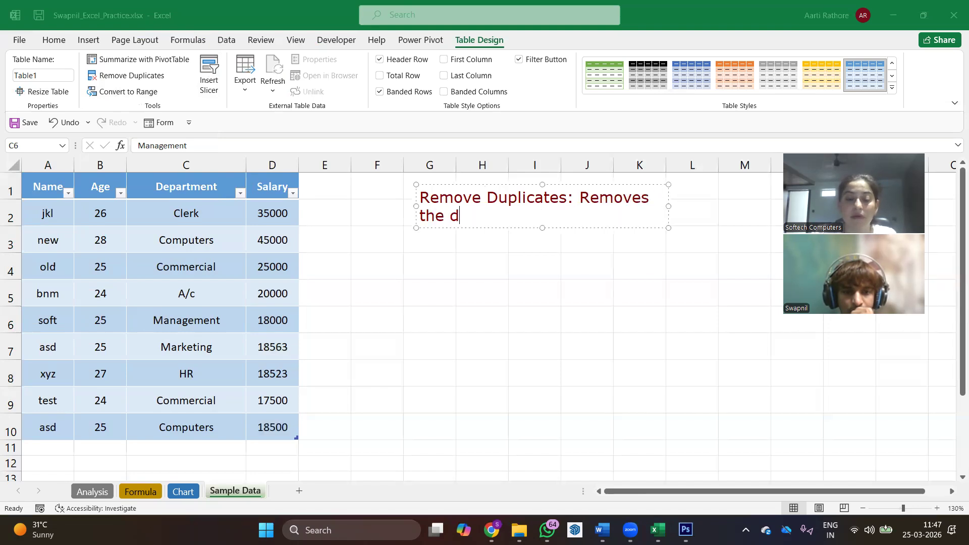
{"action": "type", "text": "uplicate "}
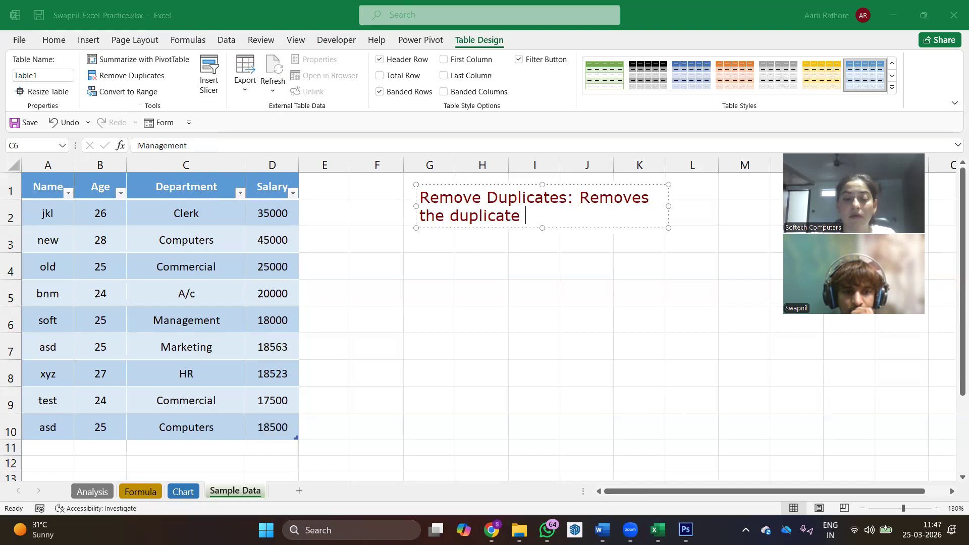
{"action": "type", "text": "records fr"}
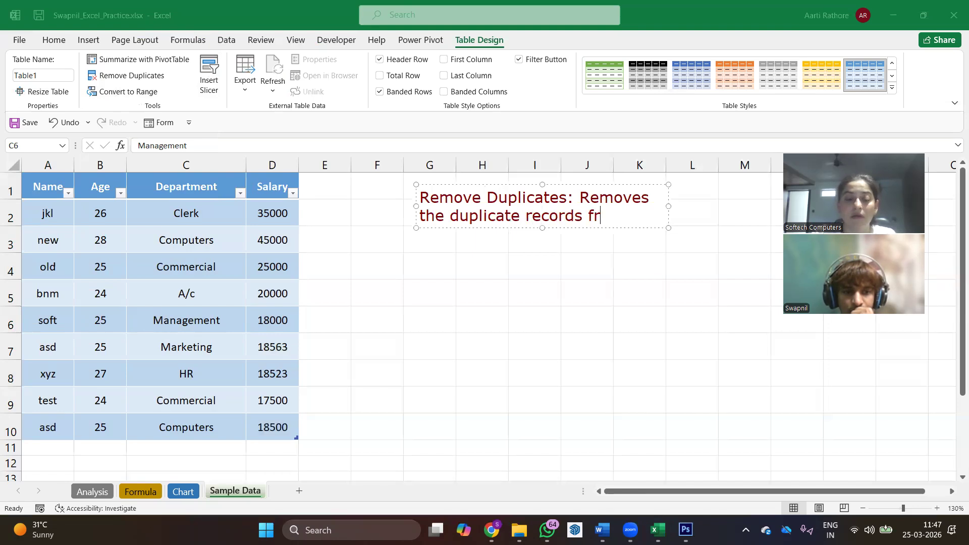
{"action": "type", "text": "om current t"}
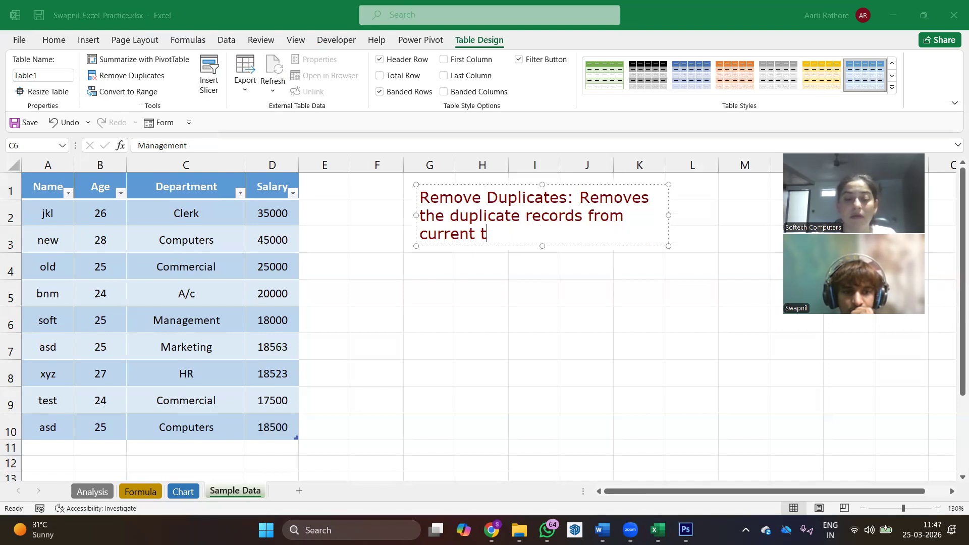
{"action": "type", "text": "able range"}
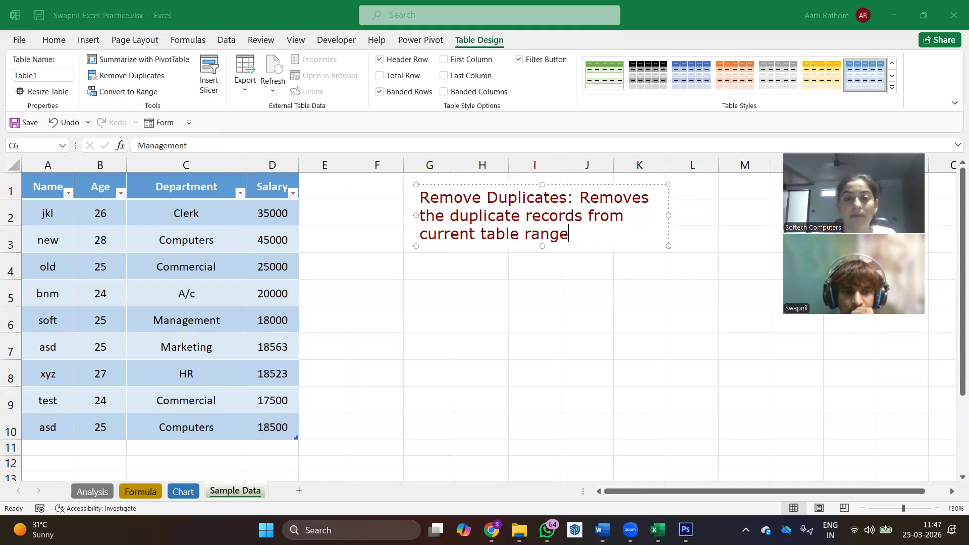
{"action": "left_click_drag", "start_coordinate": [669, 218], "coordinate": [777, 206]}
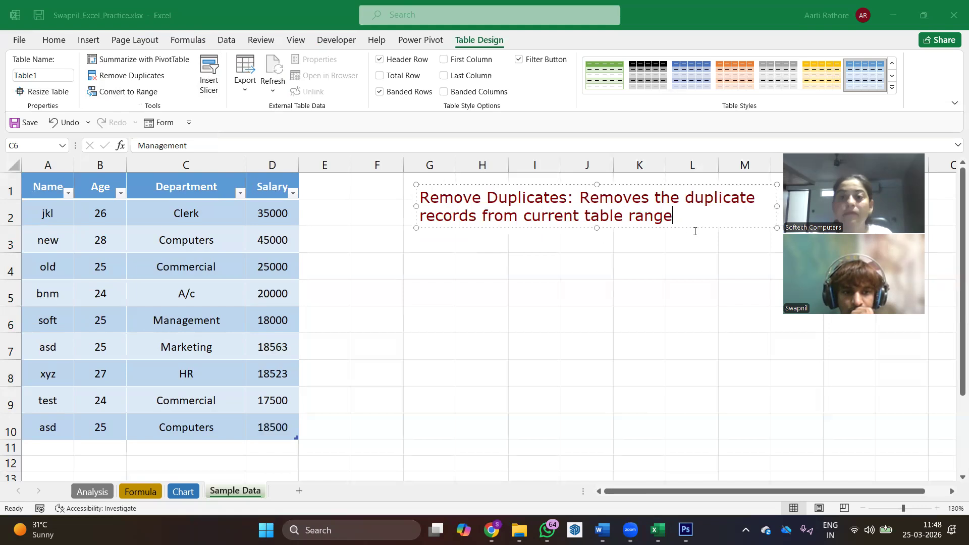
- Add a second paragraph to the annotation reading "Convert To Range: Convert the TAble range into normal cell range."
{"action": "key", "text": "Return"}
{"action": "key", "text": "Return"}
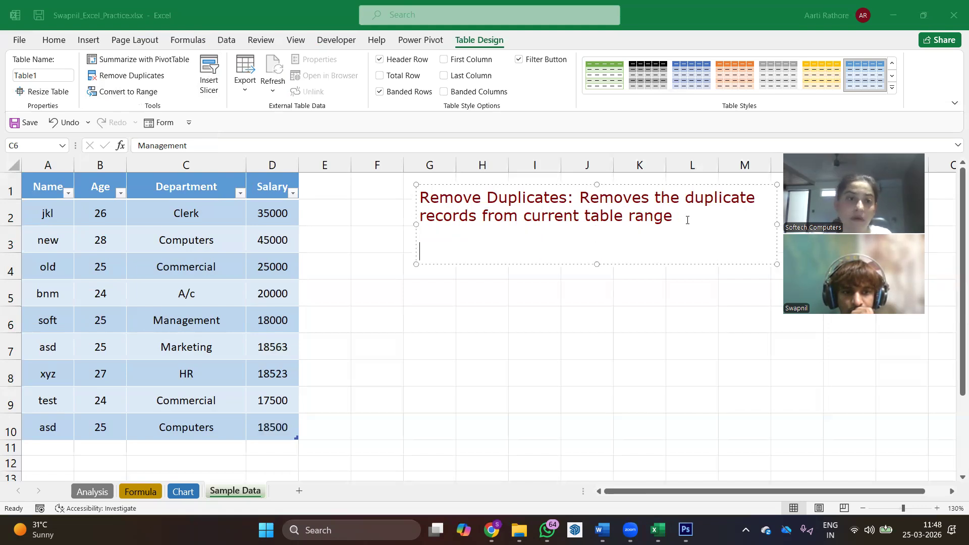
{"action": "type", "text": "Conver"}
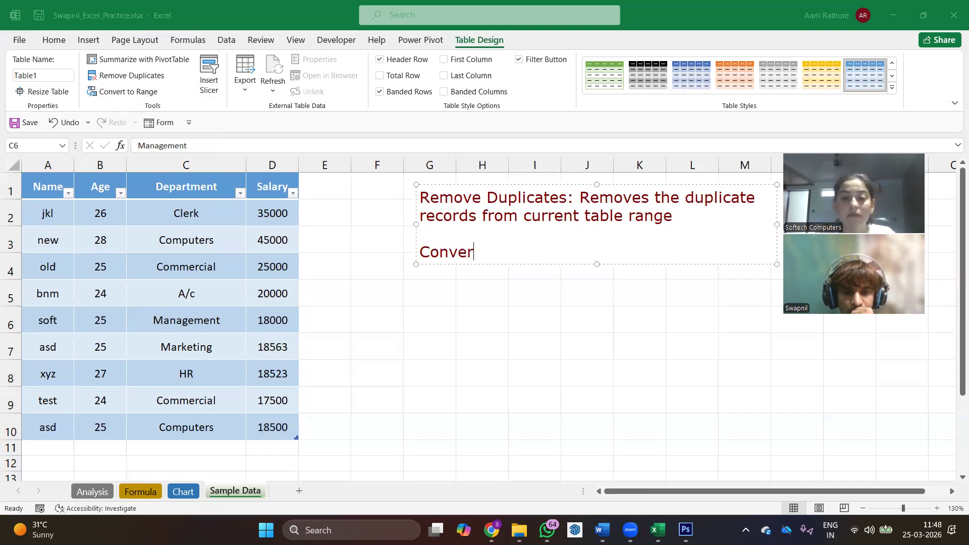
{"action": "type", "text": "t To RAnge"}
{"action": "key", "text": "BackSpace"}
{"action": "key", "text": "BackSpace"}
{"action": "key", "text": "BackSpace"}
{"action": "key", "text": "BackSpace"}
{"action": "type", "text": "ange"}
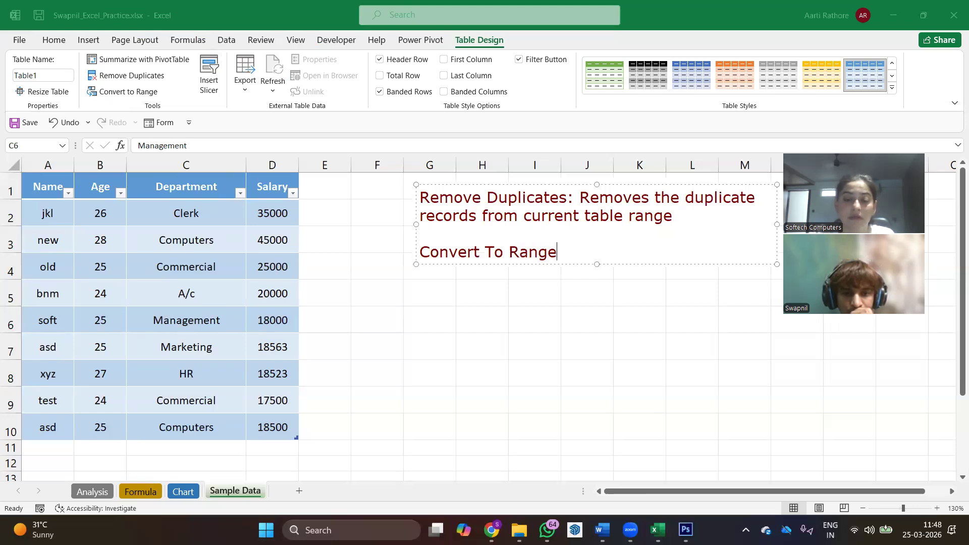
{"action": "type", "text": ": Conver"}
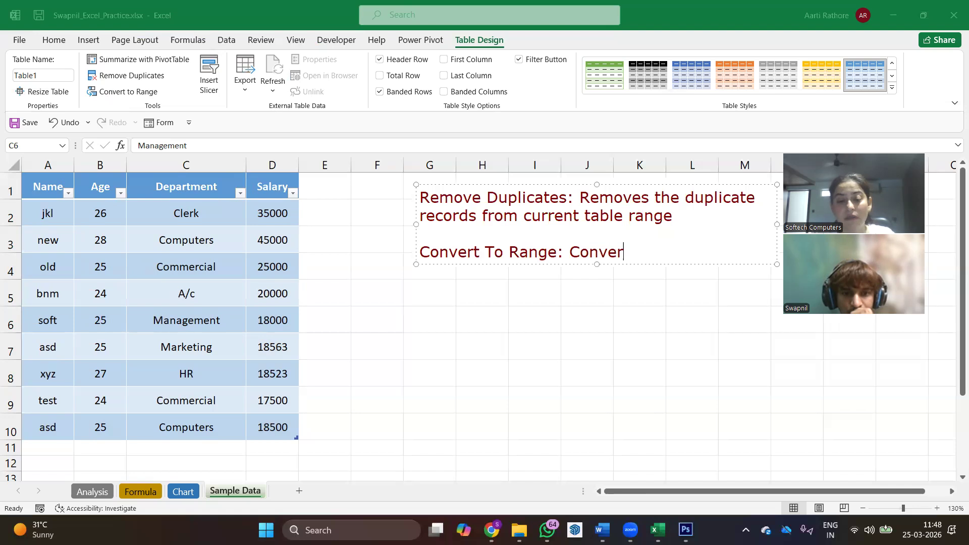
{"action": "type", "text": "t the TAble range into "}
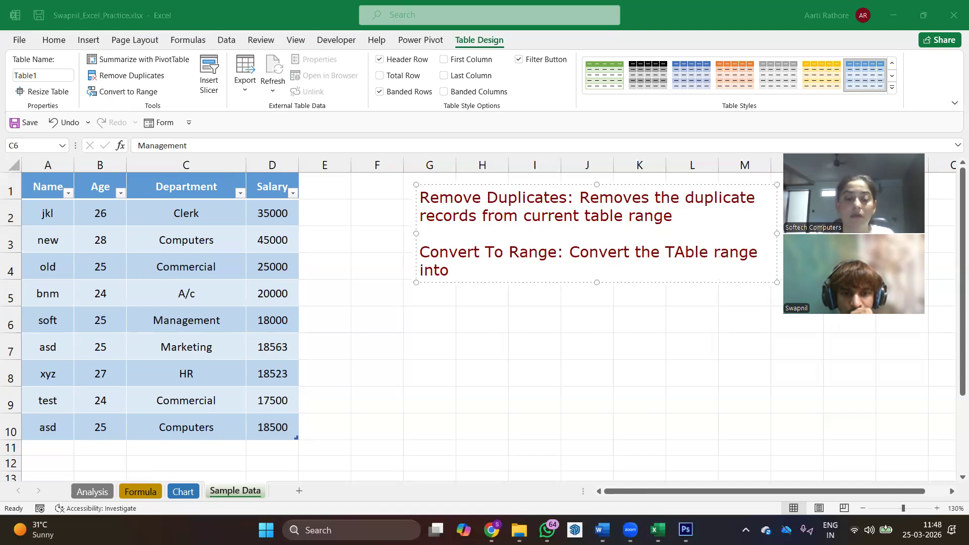
{"action": "type", "text": "regu"}
{"action": "key", "text": "BackSpace"}
{"action": "key", "text": "BackSpace"}
{"action": "key", "text": "BackSpace"}
{"action": "type", "text": "ormal cell ra"}
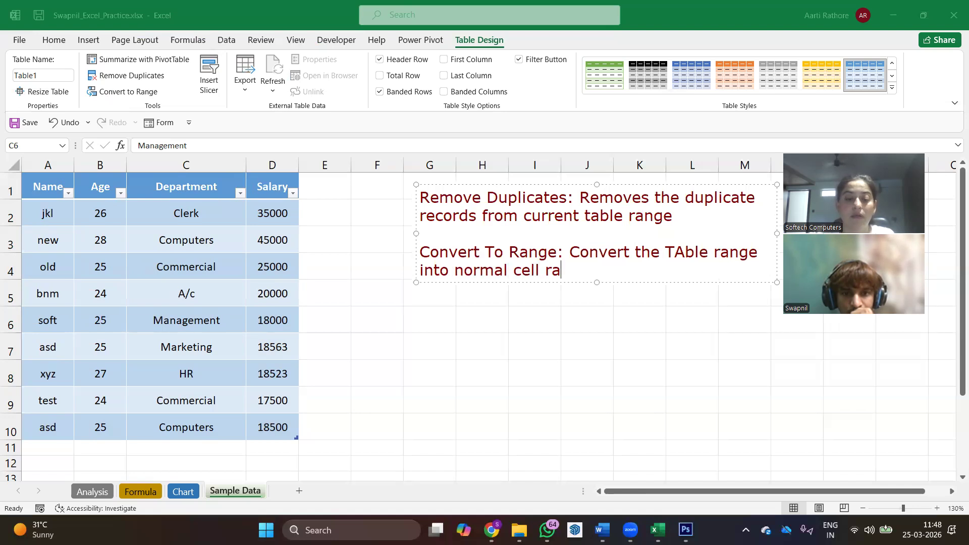
{"action": "type", "text": "nge."}
- Add a third paragraph to the annotation reading "Insert Slicer : Interactive Filter"
{"action": "key", "text": "Return"}
{"action": "key", "text": "Return"}
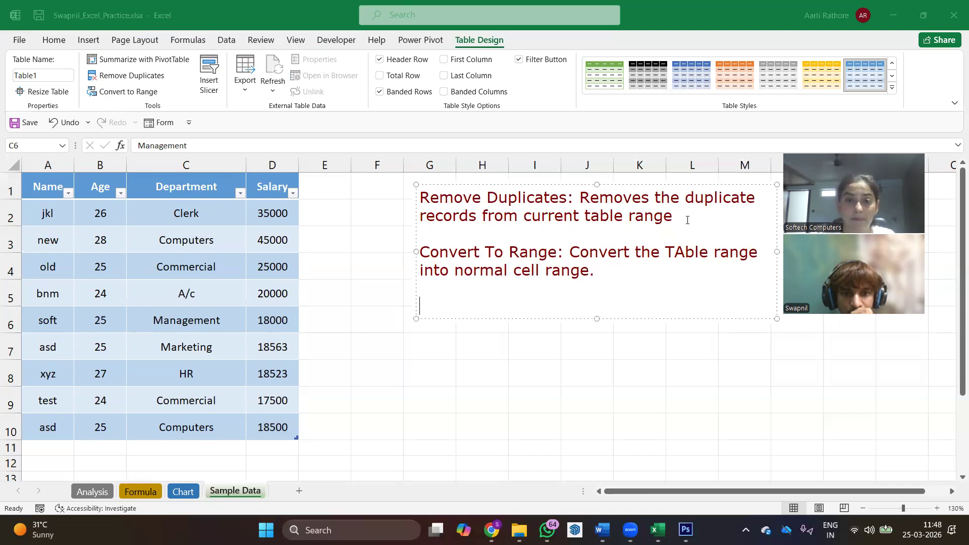
{"action": "type", "text": "Insert"}
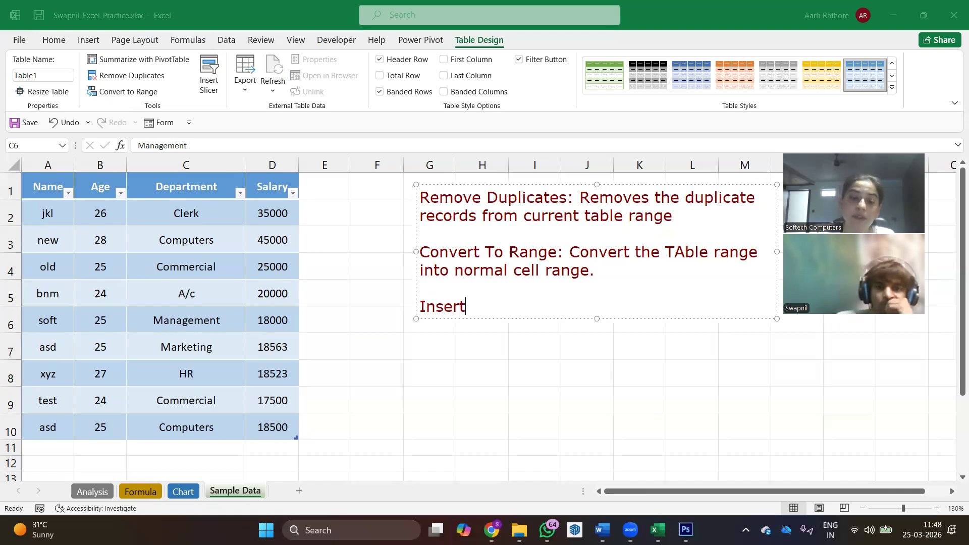
{"action": "type", "text": " Slicer"}
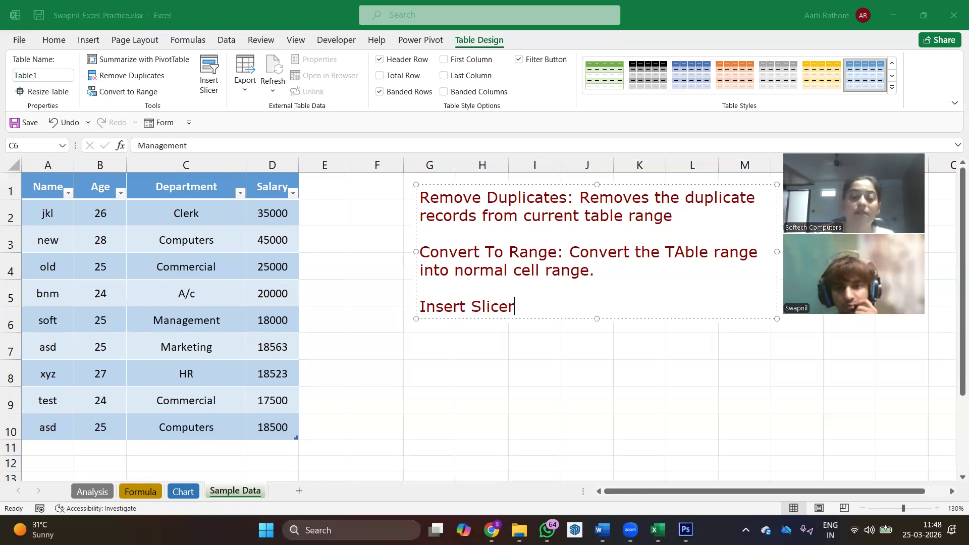
{"action": "type", "text": " : Inter"}
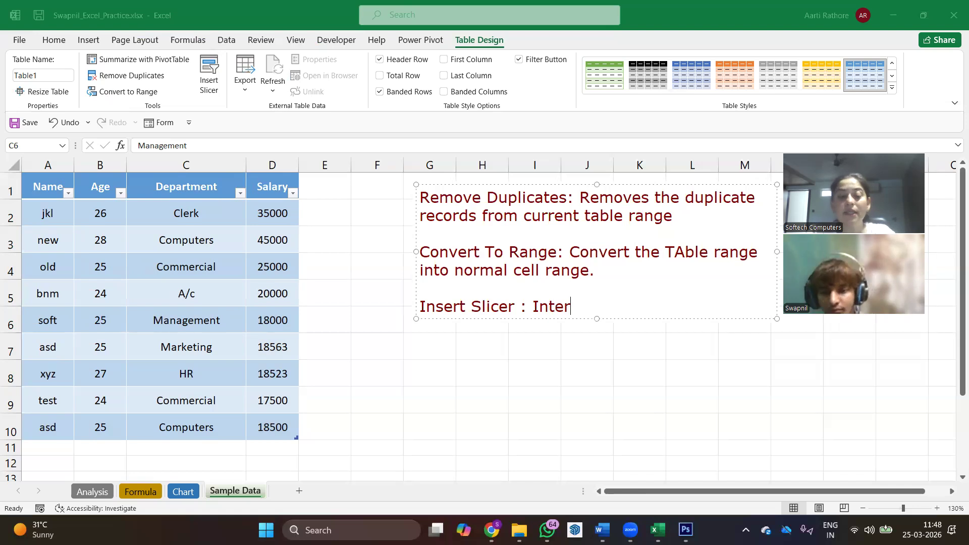
{"action": "type", "text": "active Filter"}
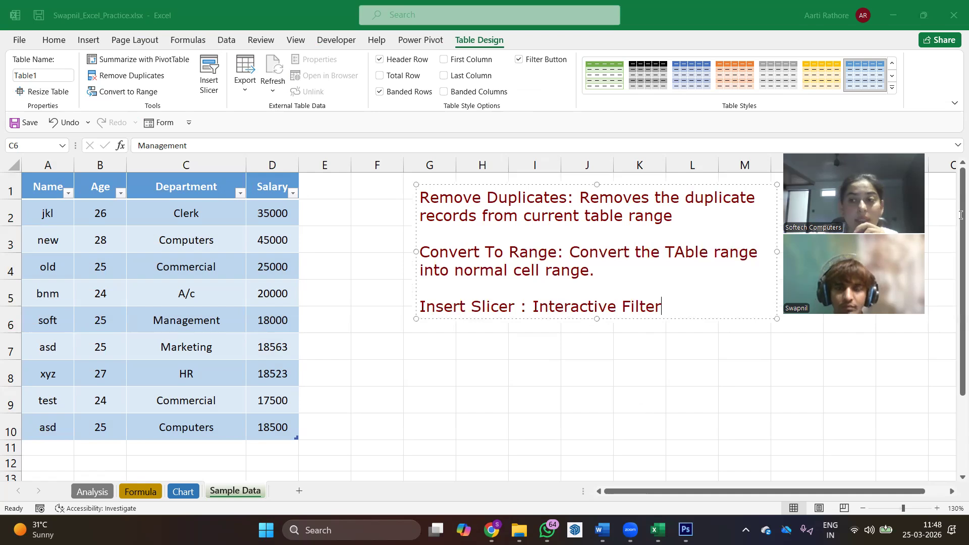
- Insert a slicer for the table's Department column
{"action": "left_click", "coordinate": [209, 76]}
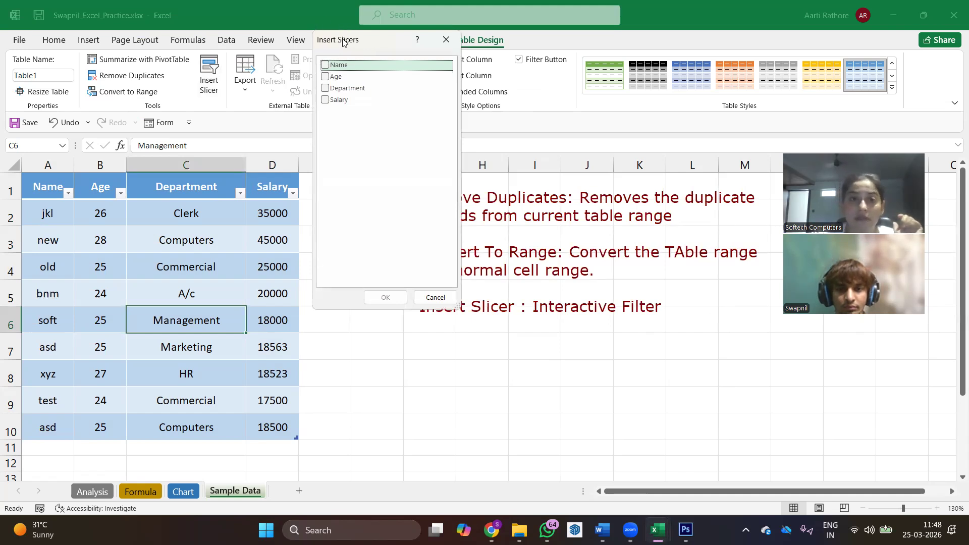
{"action": "left_click_drag", "start_coordinate": [342, 41], "coordinate": [348, 97]}
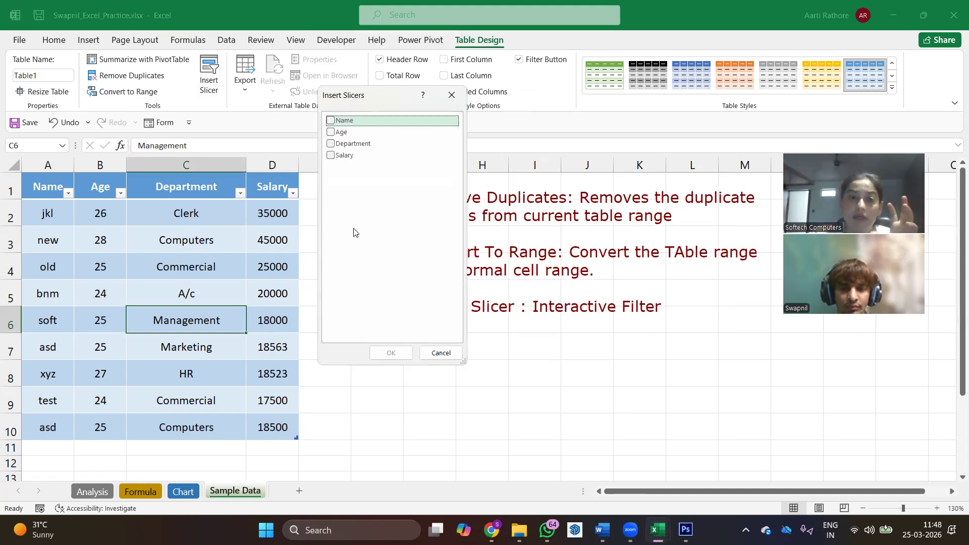
{"action": "left_click", "coordinate": [332, 146]}
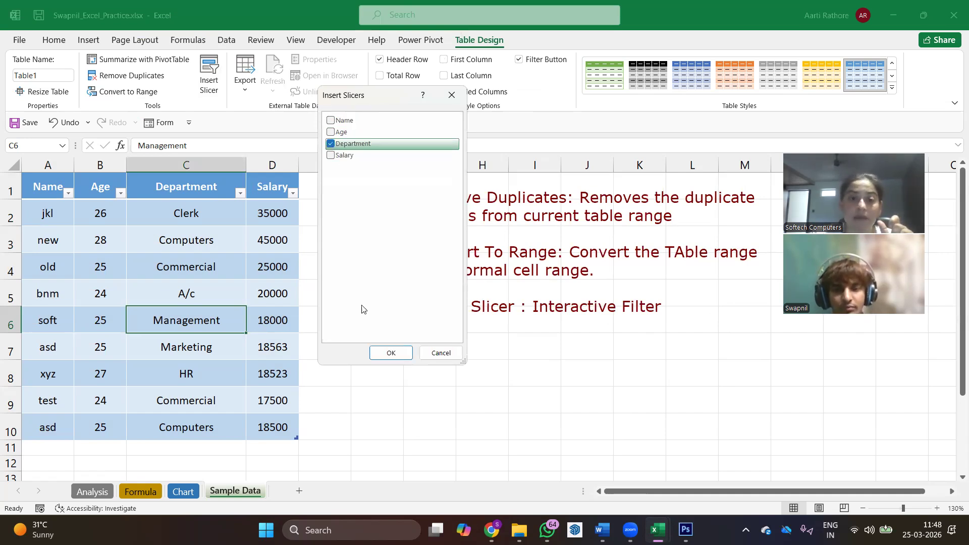
{"action": "left_click", "coordinate": [391, 353]}
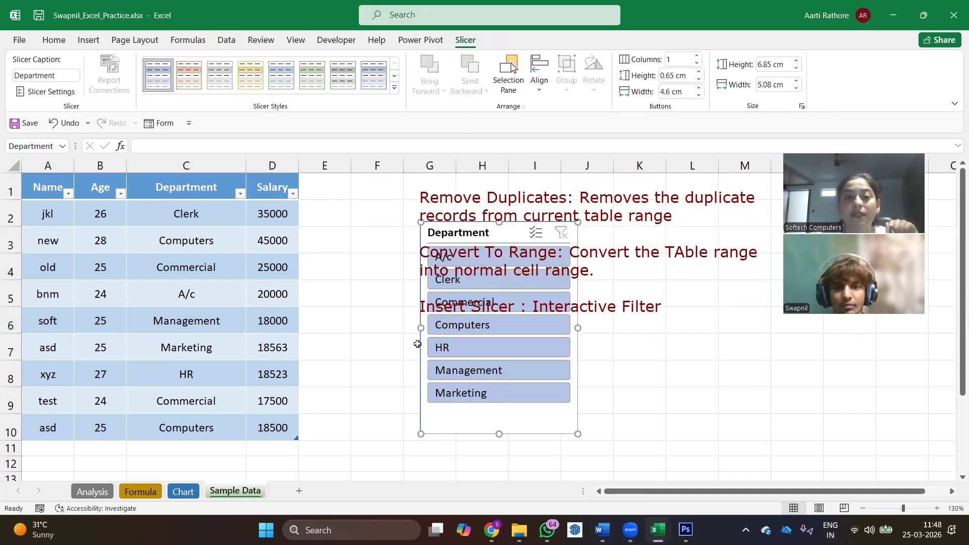
- Move the text annotation off the Department slicer to the area starting around column K, level with the first rows
{"action": "left_click_drag", "start_coordinate": [472, 214], "coordinate": [355, 167]}
{"action": "left_click", "coordinate": [573, 206]}
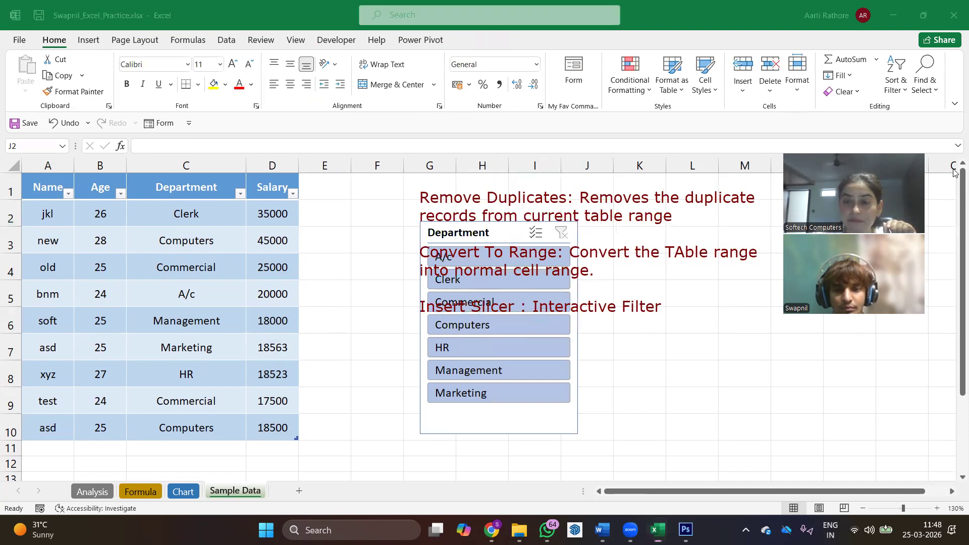
{"action": "mouse_move", "coordinate": [628, 215]}
{"action": "left_mouse_down"}
{"action": "mouse_move", "coordinate": [795, 323]}
{"action": "mouse_move", "coordinate": [876, 324]}
{"action": "mouse_move", "coordinate": [814, 342]}
{"action": "mouse_move", "coordinate": [854, 339]}
{"action": "left_mouse_up"}
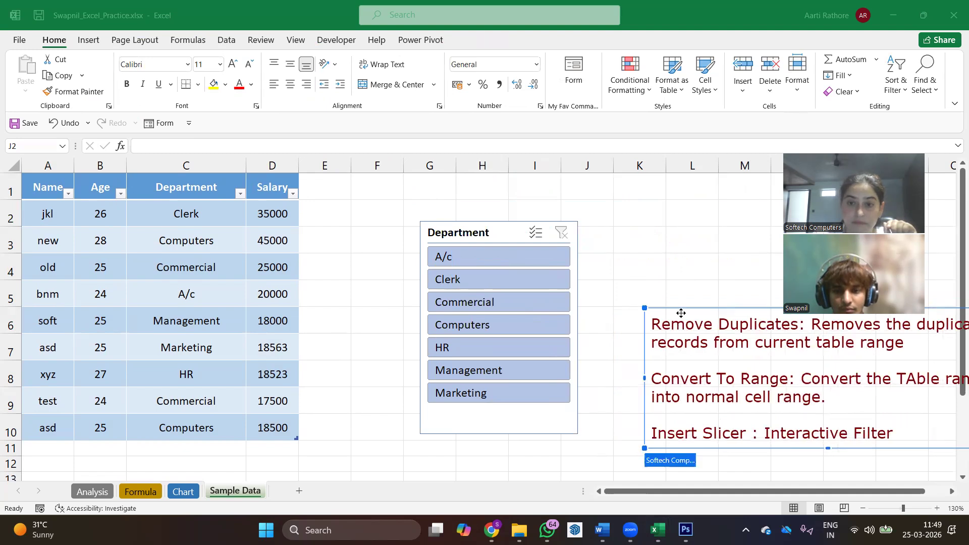
{"action": "mouse_move", "coordinate": [626, 350]}
{"action": "left_mouse_down"}
{"action": "mouse_move", "coordinate": [402, 456]}
{"action": "mouse_move", "coordinate": [391, 449]}
{"action": "mouse_move", "coordinate": [471, 424]}
{"action": "mouse_move", "coordinate": [684, 188]}
{"action": "left_mouse_up"}
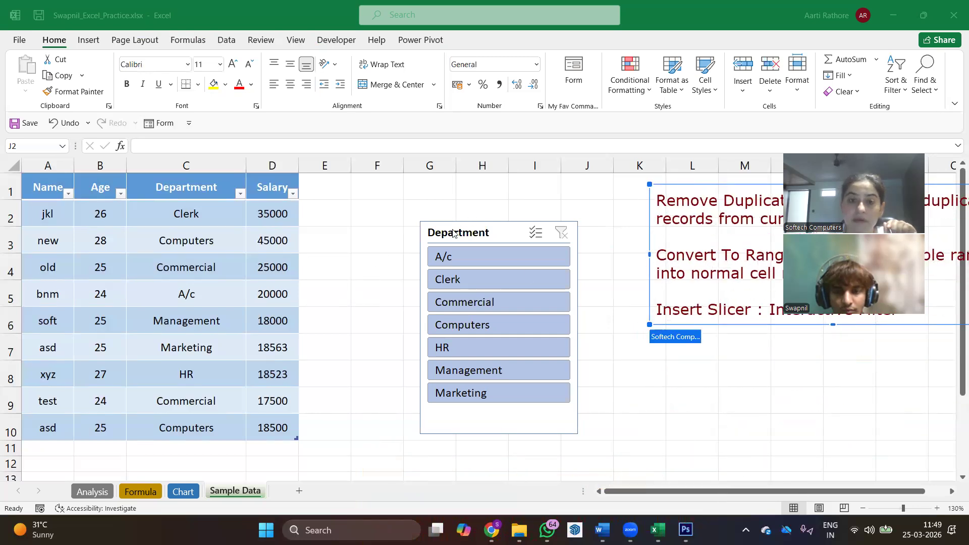
- Place the Department slicer directly beside the table at column E and shorten it to fit two department items
{"action": "left_click", "coordinate": [443, 216]}
{"action": "left_click_drag", "start_coordinate": [443, 215], "coordinate": [336, 174]}
{"action": "left_click_drag", "start_coordinate": [388, 396], "coordinate": [400, 249]}
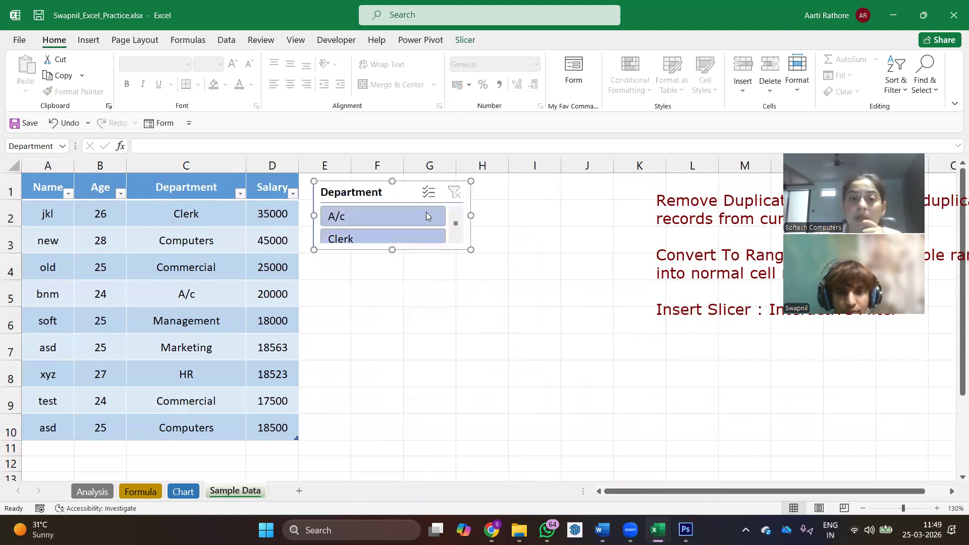
{"action": "left_click_drag", "start_coordinate": [390, 251], "coordinate": [390, 256]}
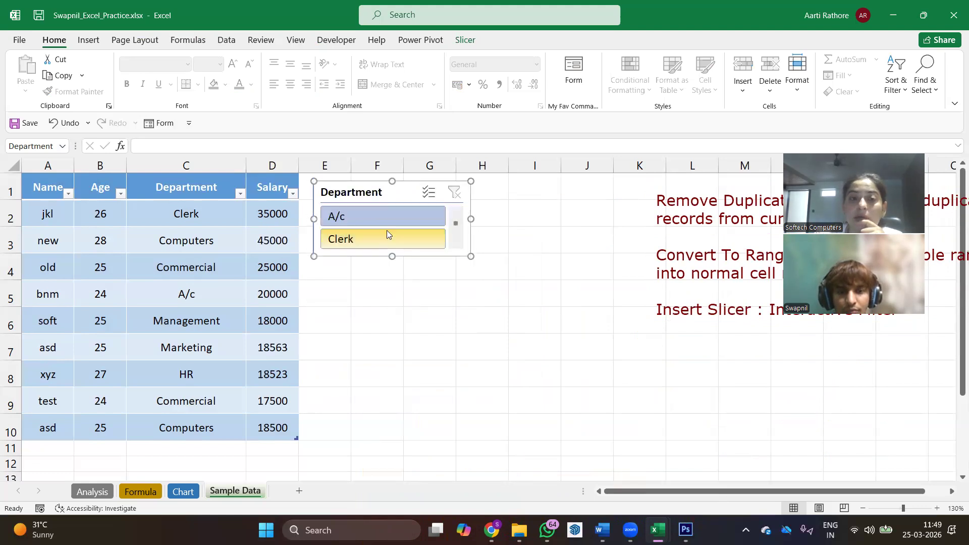
- Filter the table with the Department slicer by A/c, Clerk, Computers and Commercial in turn, ending on Commercial
{"action": "left_click", "coordinate": [391, 209]}
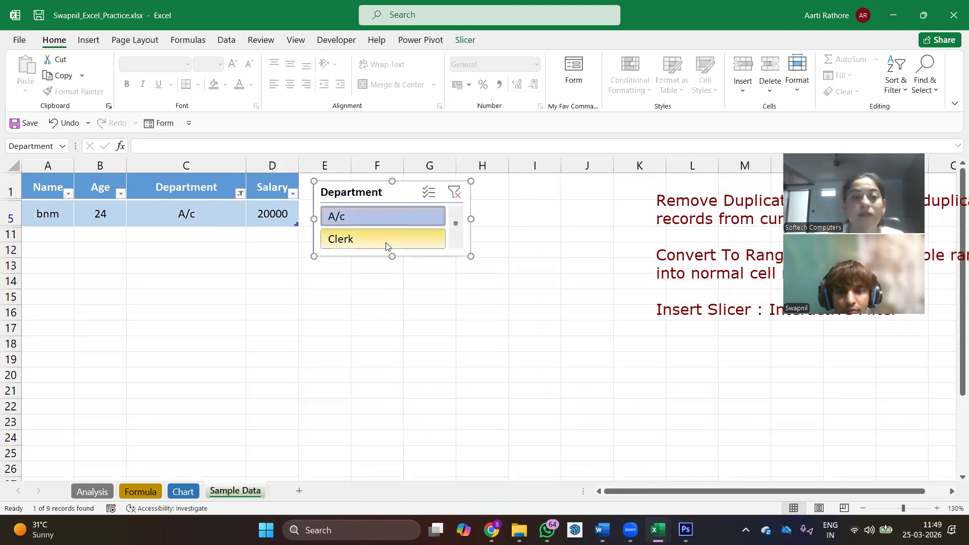
{"action": "left_click", "coordinate": [422, 237]}
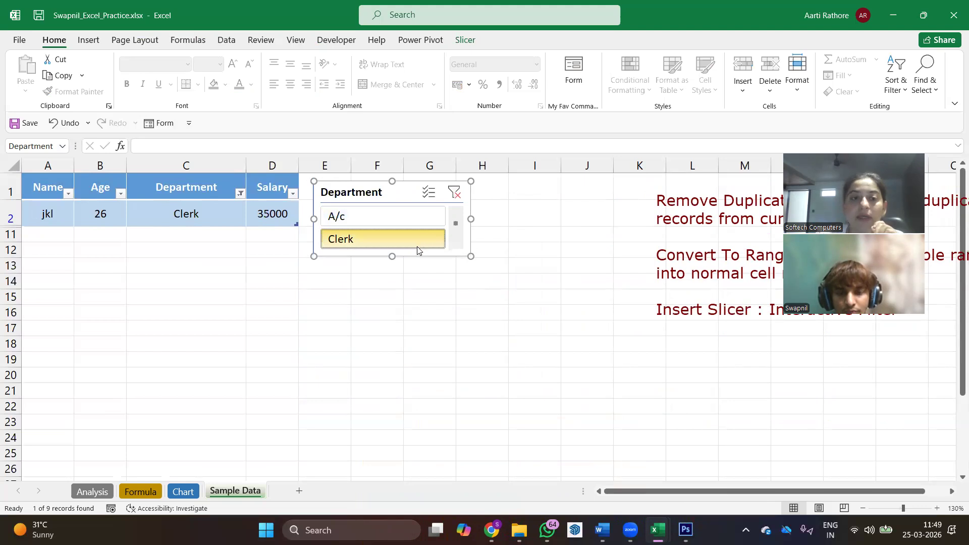
{"action": "scroll", "coordinate": [411, 247], "scroll_direction": "down", "scroll_amount": 2}
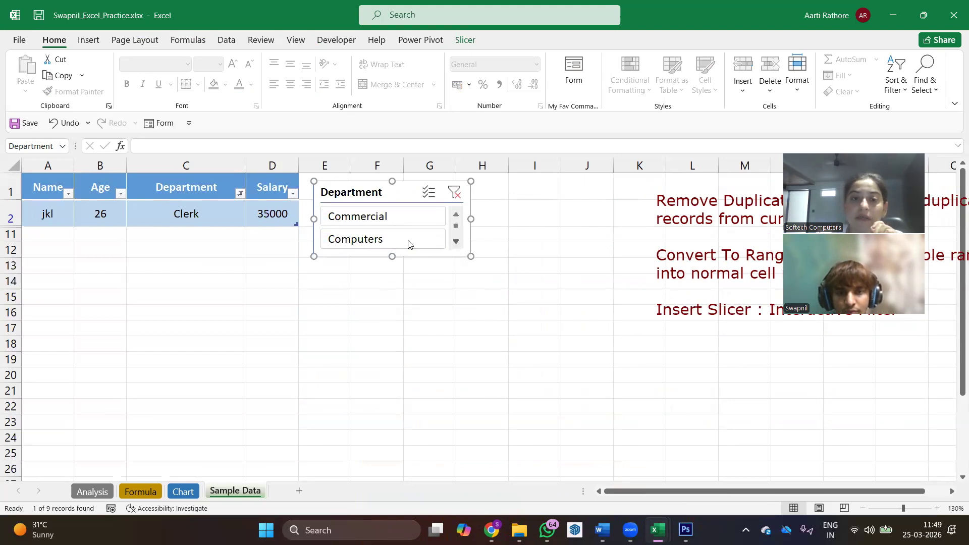
{"action": "left_click", "coordinate": [409, 245]}
{"action": "left_click", "coordinate": [411, 214]}
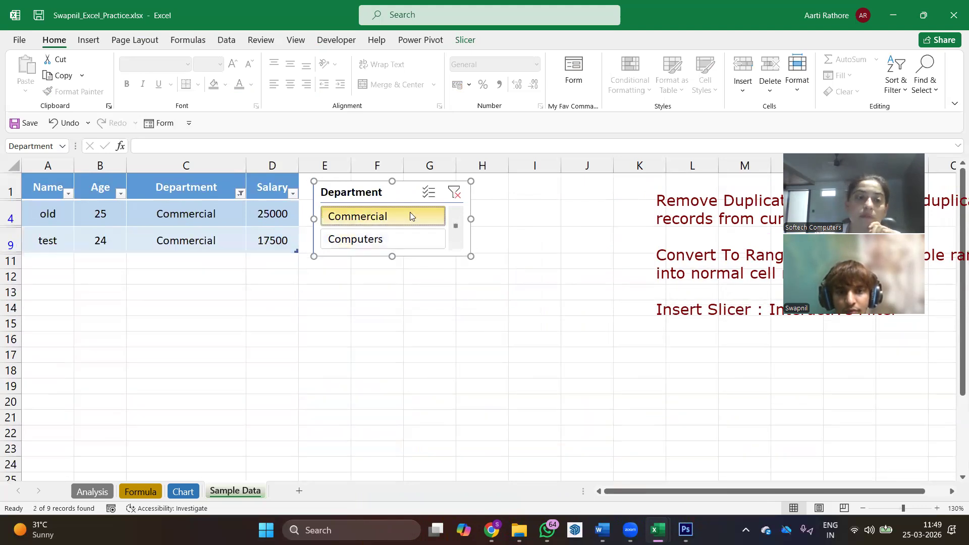
- Filter the table with the Department slicer by Management and then HR
{"action": "scroll", "coordinate": [434, 240], "scroll_direction": "down", "scroll_amount": 2}
{"action": "left_click", "coordinate": [412, 242]}
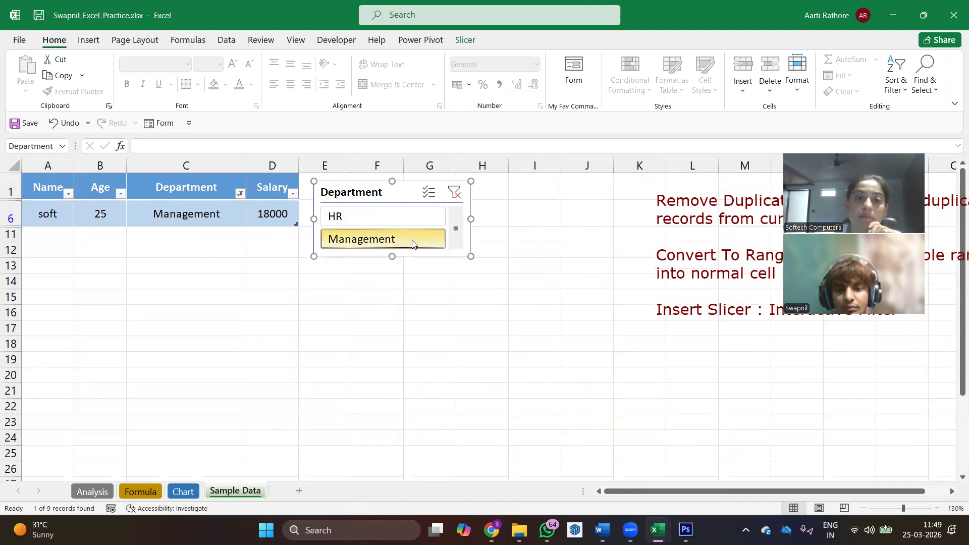
{"action": "left_click", "coordinate": [409, 217]}
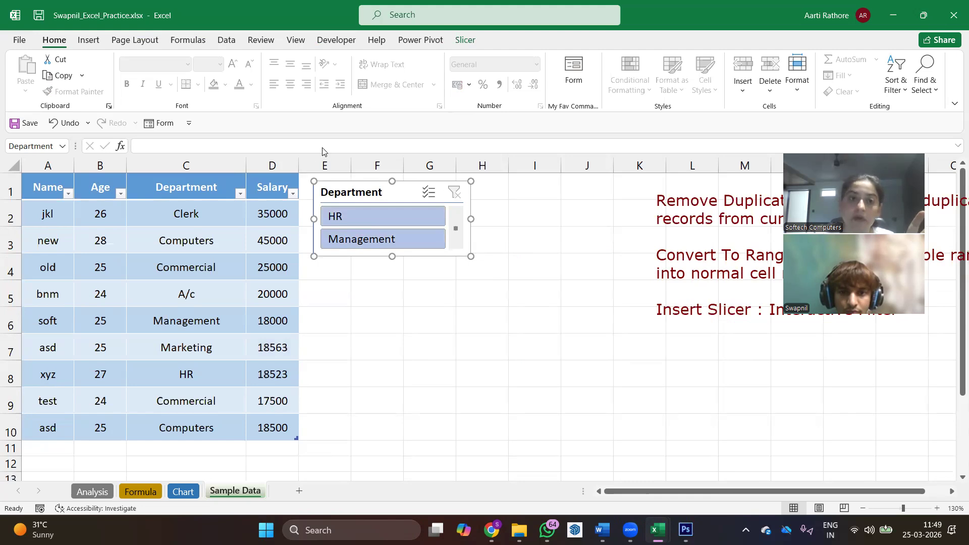
- Insert a slicer for the table's Age column and place it directly beside the Department slicer
{"action": "left_click", "coordinate": [464, 40]}
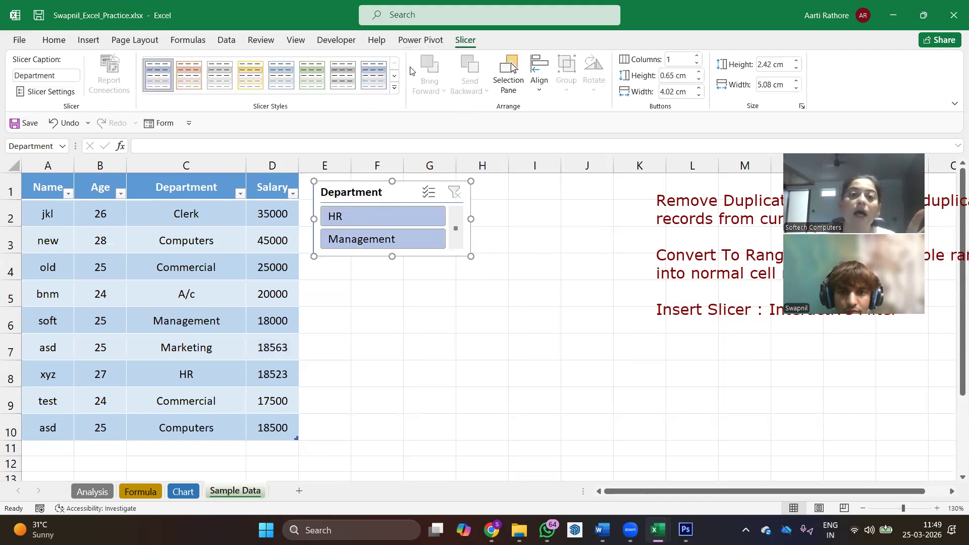
{"action": "left_click", "coordinate": [204, 260]}
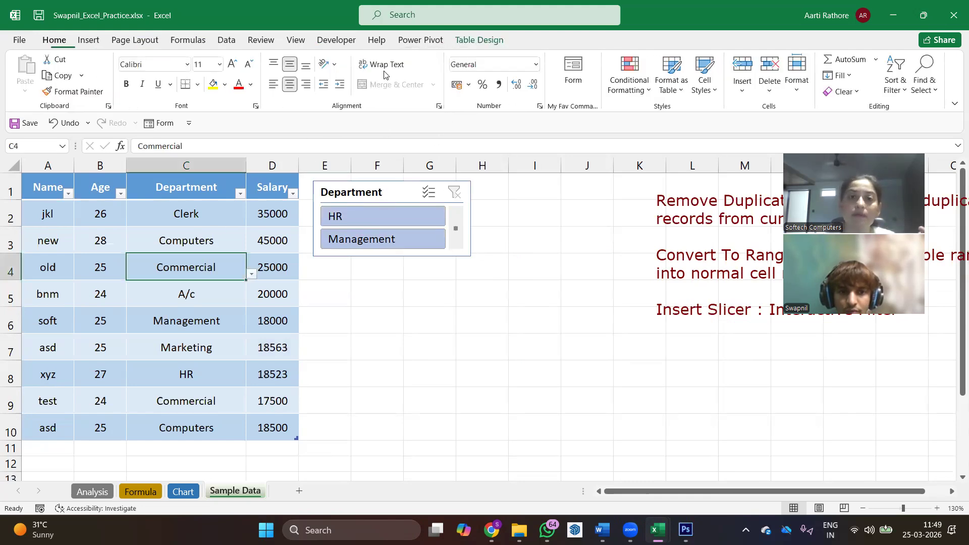
{"action": "left_click", "coordinate": [481, 40]}
{"action": "left_click", "coordinate": [207, 81]}
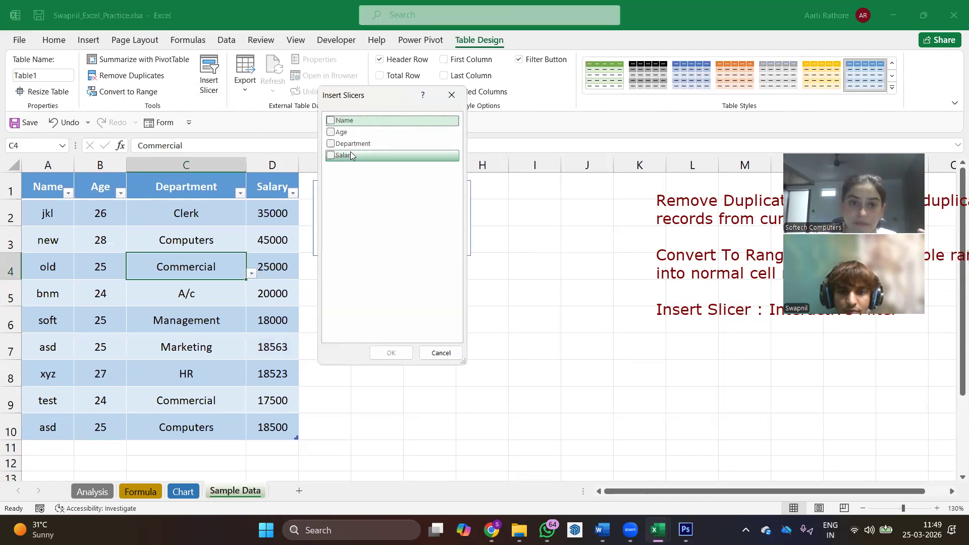
{"action": "left_click", "coordinate": [339, 132]}
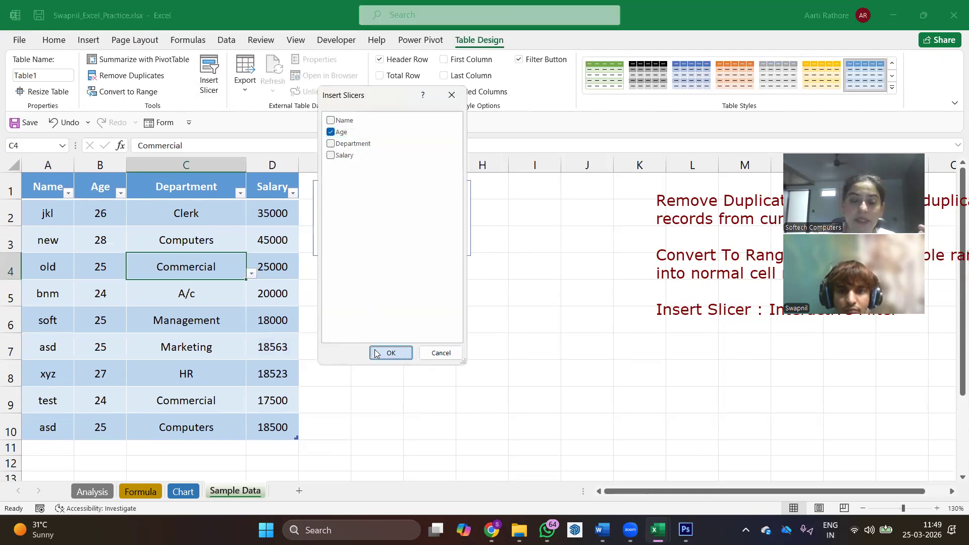
{"action": "left_click", "coordinate": [391, 352]}
{"action": "left_click_drag", "start_coordinate": [474, 212], "coordinate": [526, 180]}
- Filter the table with the Age slicer by 24, 25, 27, 28 and 26 in turn, and clear the Age filter
{"action": "left_click", "coordinate": [495, 223]}
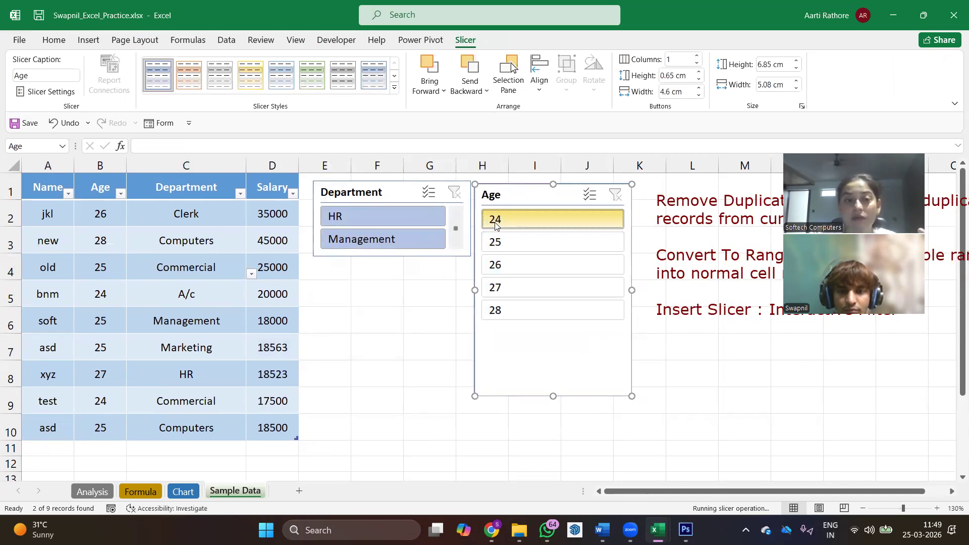
{"action": "left_click", "coordinate": [487, 243]}
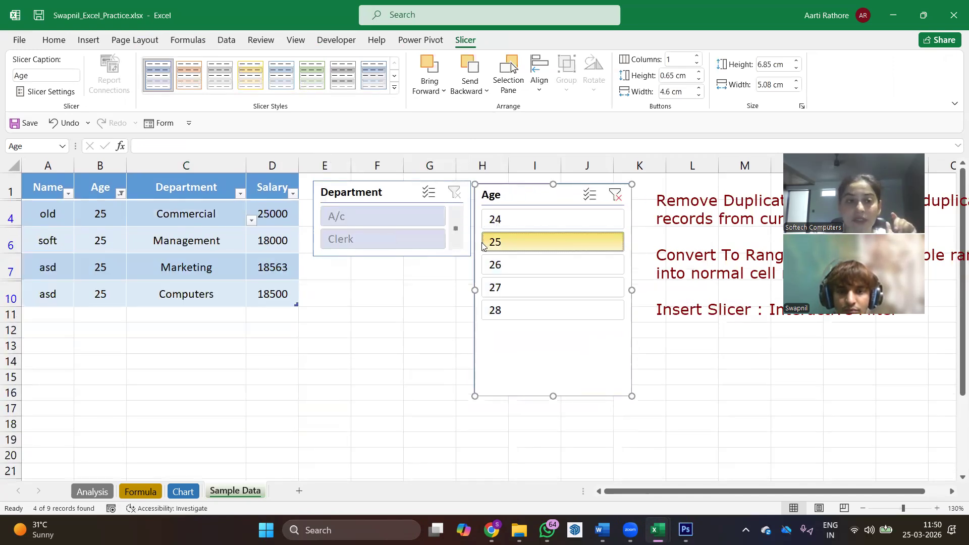
{"action": "left_click", "coordinate": [505, 287]}
{"action": "left_click", "coordinate": [505, 309]}
{"action": "left_click", "coordinate": [506, 268]}
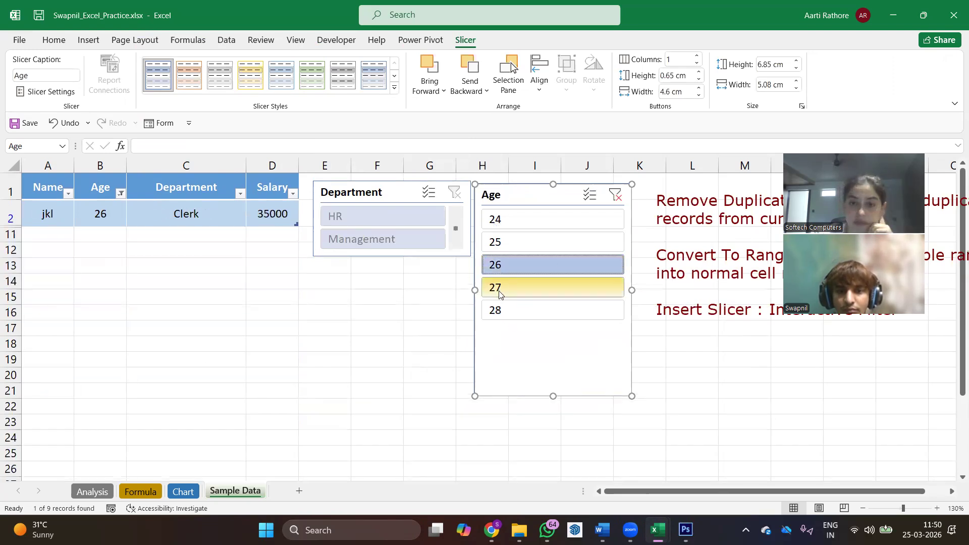
{"action": "left_click", "coordinate": [615, 196]}
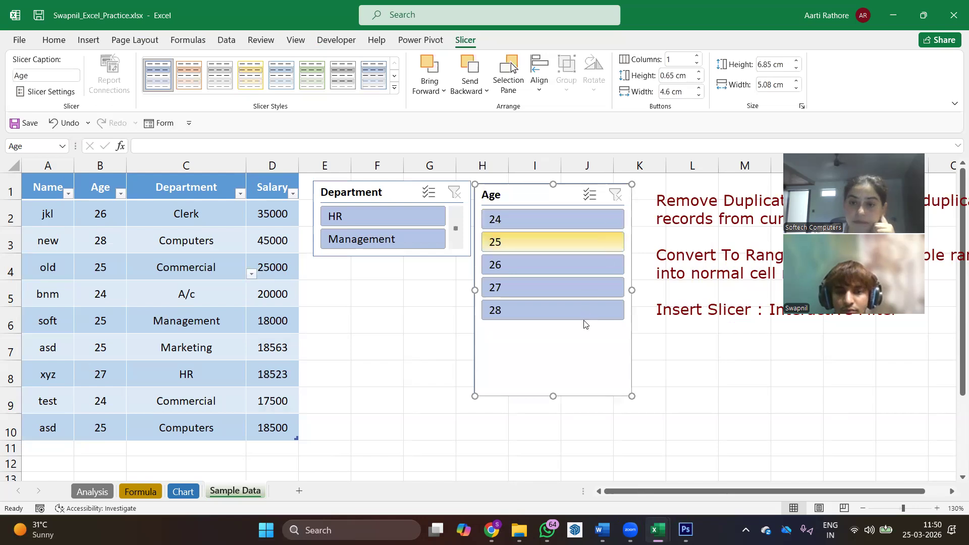
- Place the Age slicer directly beneath the Department slicer and shrink it to about 2.29 cm high and 2.89 cm wide
{"action": "left_click_drag", "start_coordinate": [553, 396], "coordinate": [552, 253]}
{"action": "left_click_drag", "start_coordinate": [533, 187], "coordinate": [372, 264]}
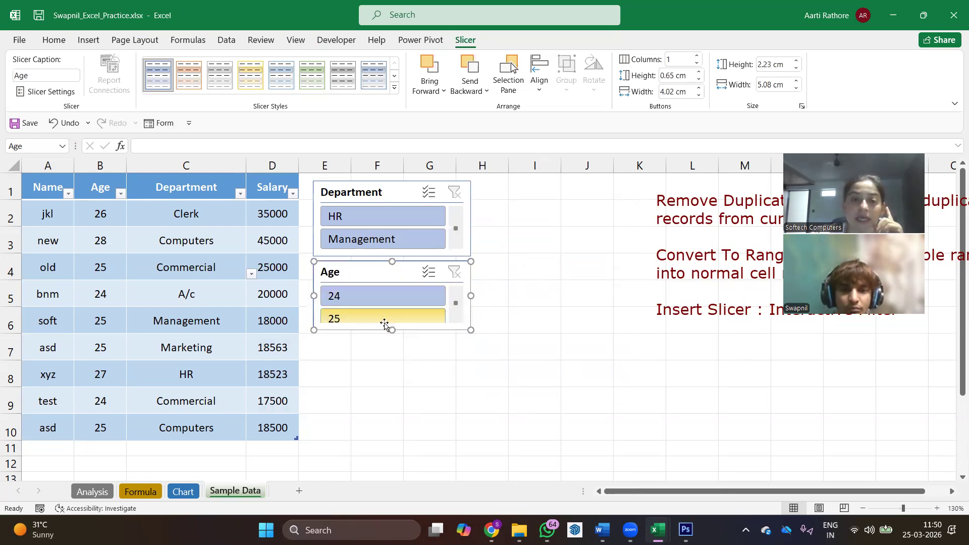
{"action": "left_click_drag", "start_coordinate": [391, 329], "coordinate": [392, 333]}
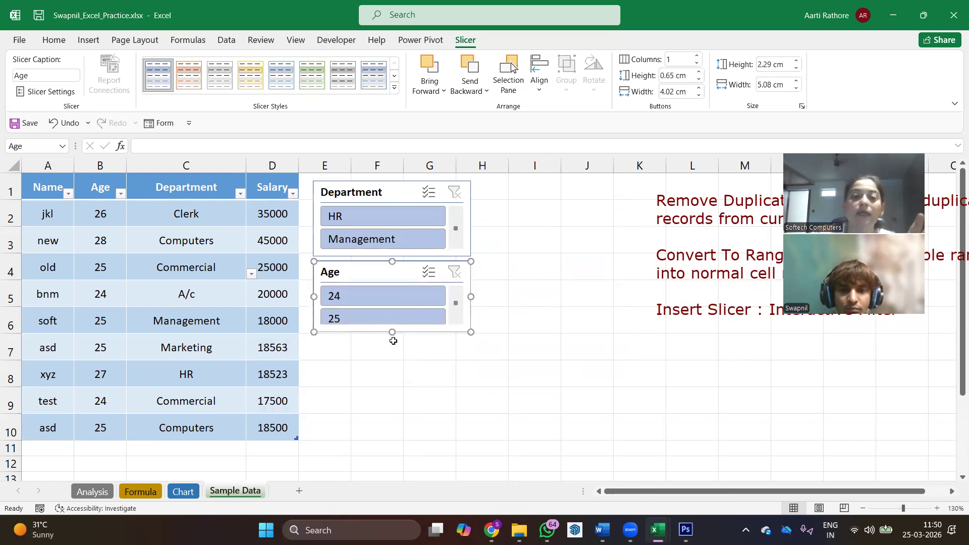
{"action": "left_click_drag", "start_coordinate": [464, 296], "coordinate": [403, 297]}
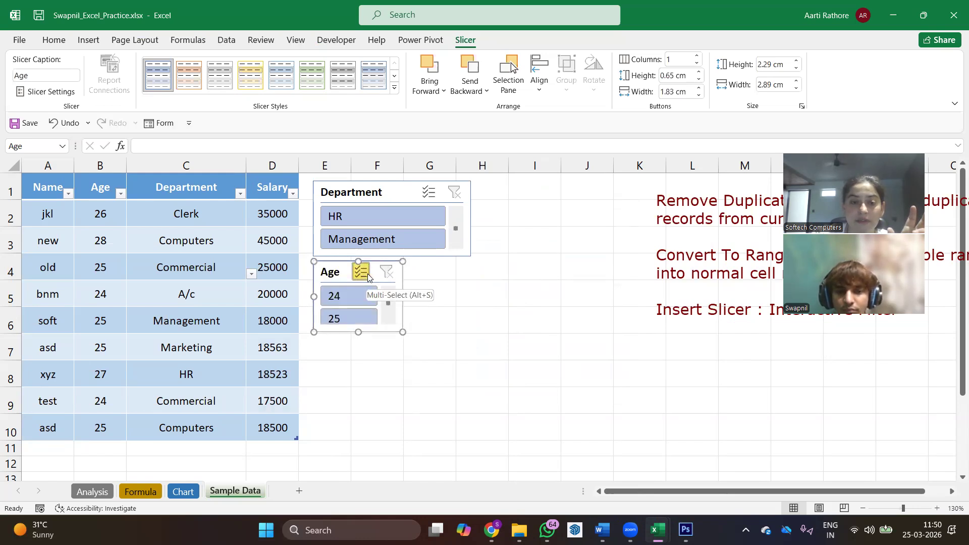
- Turn on multi-select in the Department slicer, exclude HR and Management from the filter, and include HR again
{"action": "left_click", "coordinate": [362, 277]}
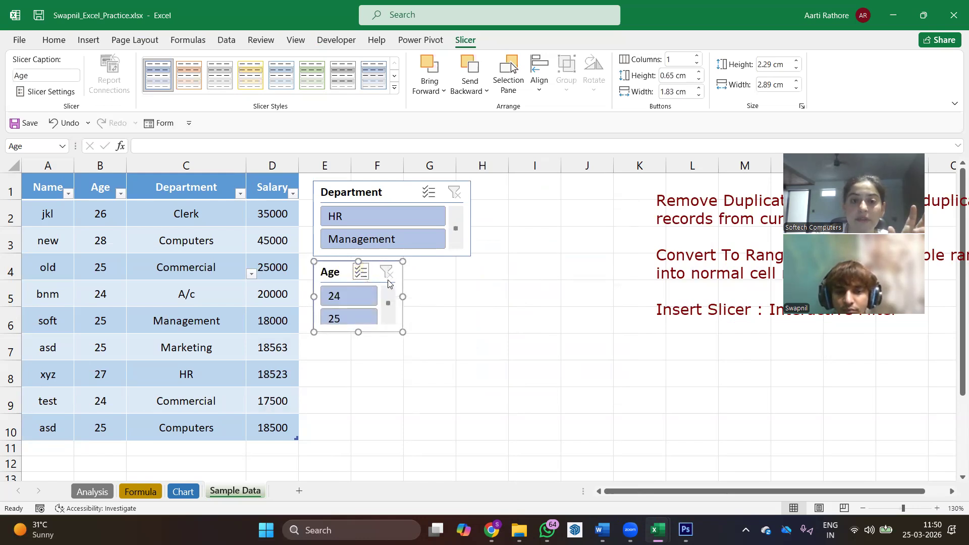
{"action": "left_click", "coordinate": [428, 197]}
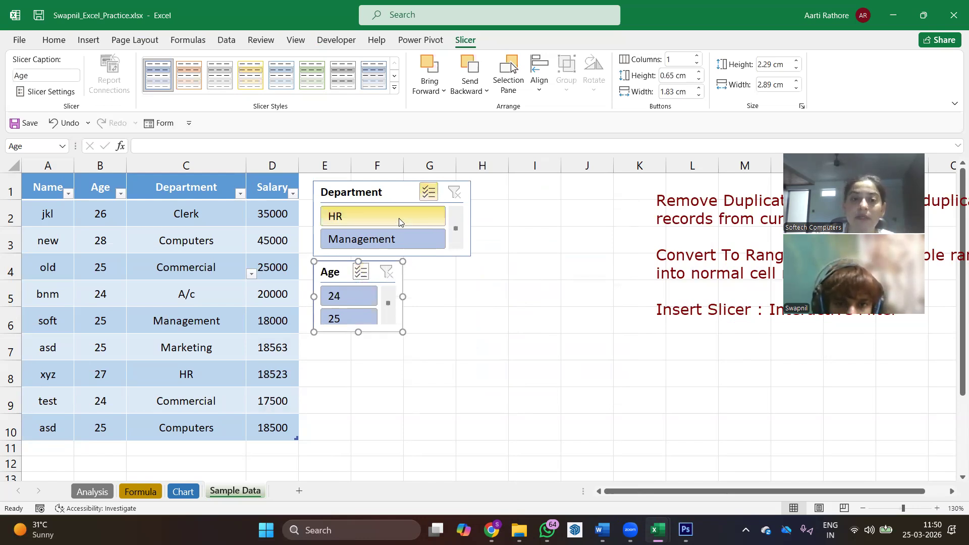
{"action": "left_click", "coordinate": [353, 216]}
{"action": "left_click", "coordinate": [362, 239]}
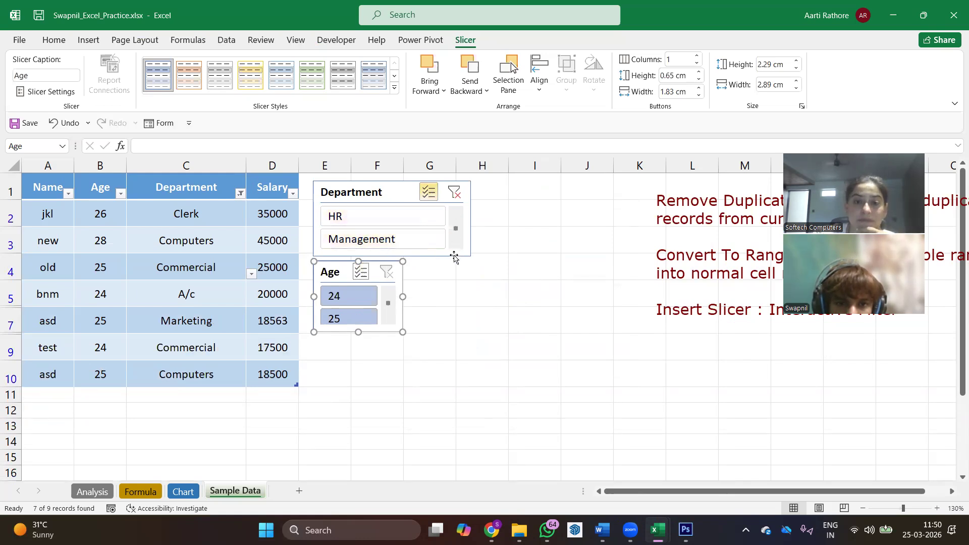
{"action": "left_click", "coordinate": [456, 252]}
{"action": "left_click", "coordinate": [334, 223]}
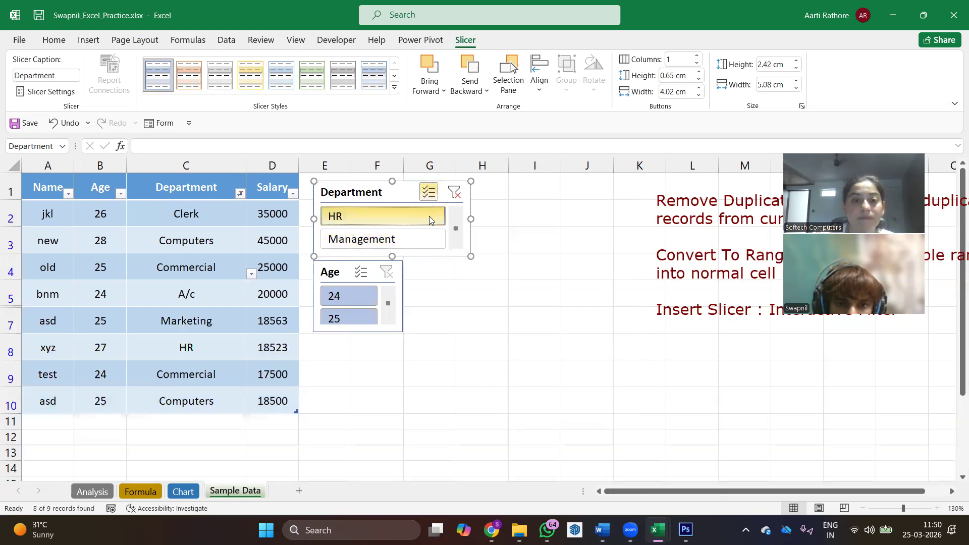
- Reset the Department filter, exclude HR and Management by multi-select, and clear the filter again
{"action": "left_click", "coordinate": [456, 195]}
{"action": "left_click", "coordinate": [388, 217]}
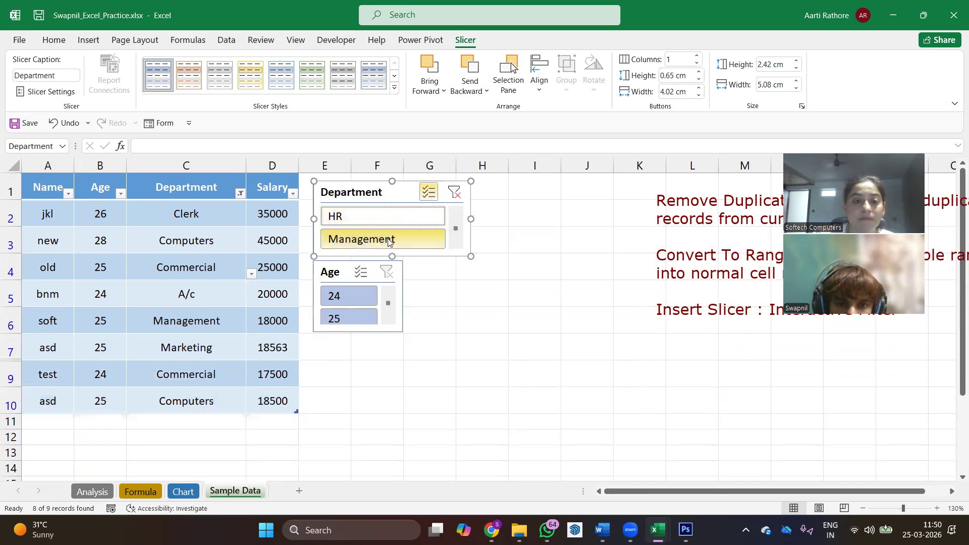
{"action": "left_click", "coordinate": [388, 241]}
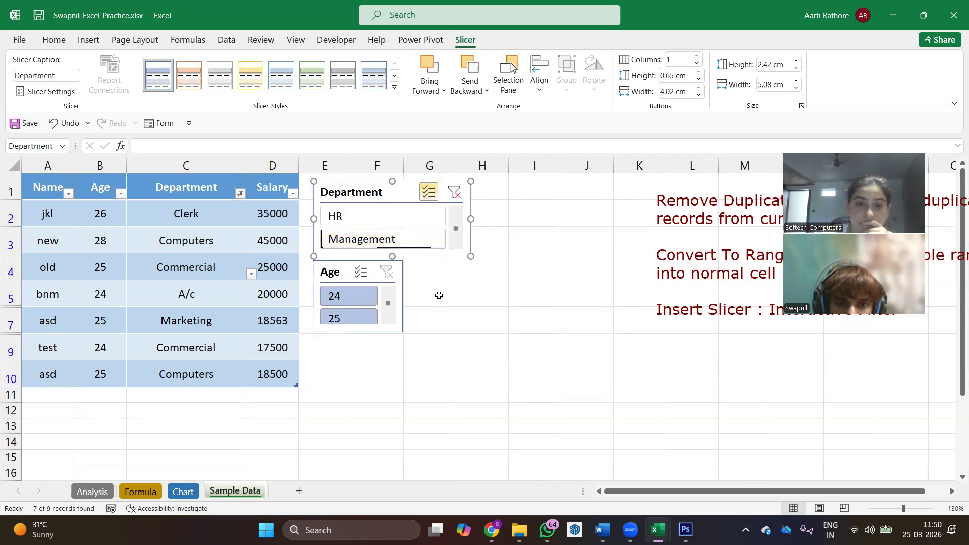
{"action": "left_click", "coordinate": [455, 194]}
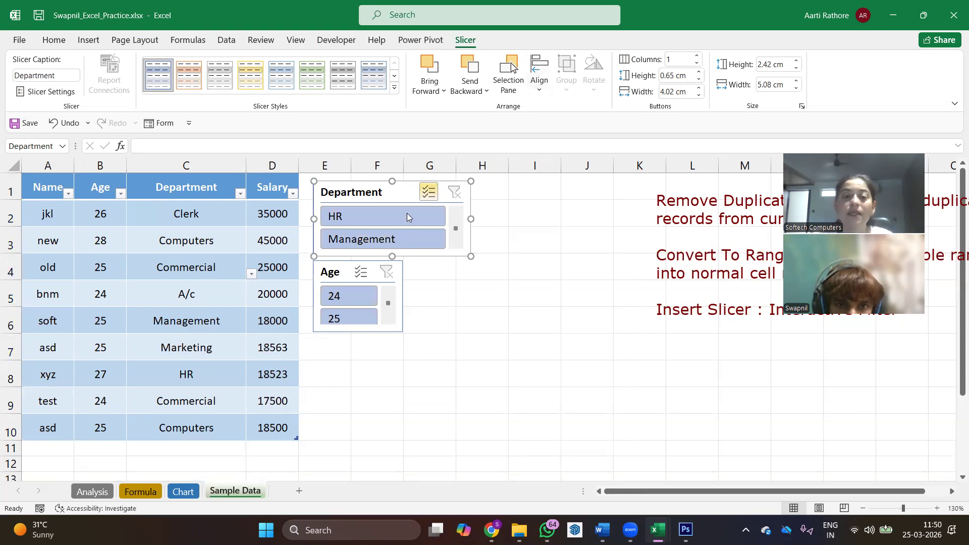
- Remove both the Department slicer and the Age slicer from the sheet
{"action": "left_click", "coordinate": [186, 240]}
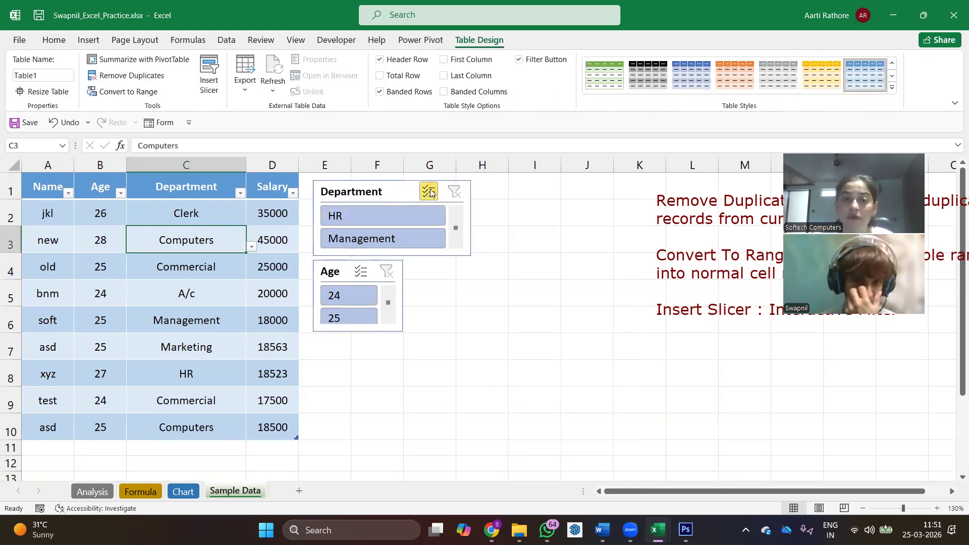
{"action": "left_click", "coordinate": [405, 188]}
{"action": "right_click", "coordinate": [405, 188]}
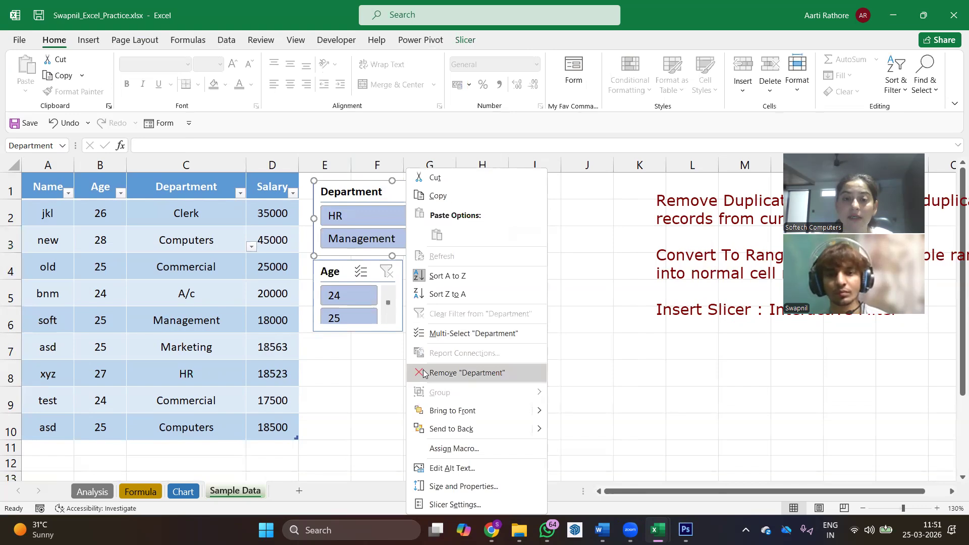
{"action": "left_click", "coordinate": [444, 372]}
{"action": "left_click", "coordinate": [373, 274]}
{"action": "right_click", "coordinate": [374, 274]}
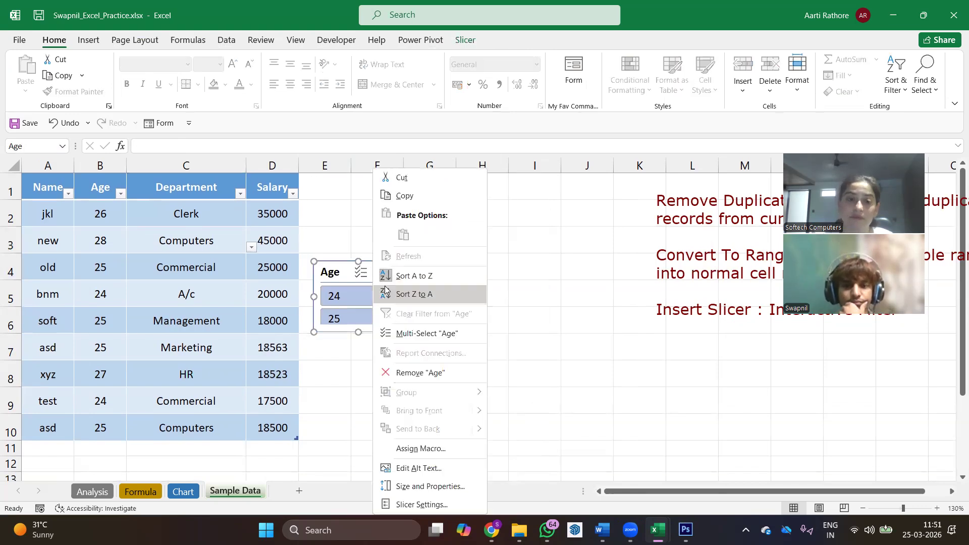
{"action": "left_click", "coordinate": [413, 375]}
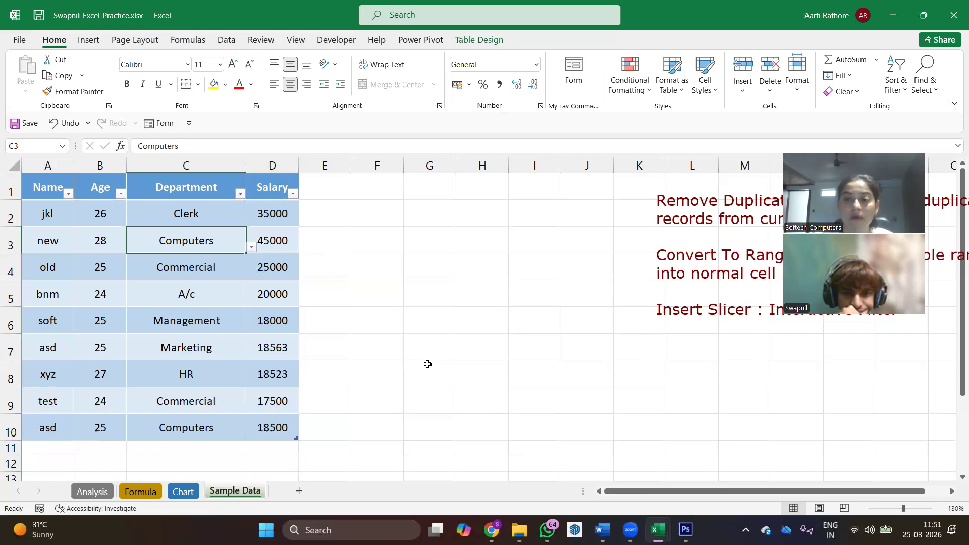
- Look over the table's export options and the gallery of table styles without applying any
{"action": "left_click", "coordinate": [460, 43]}
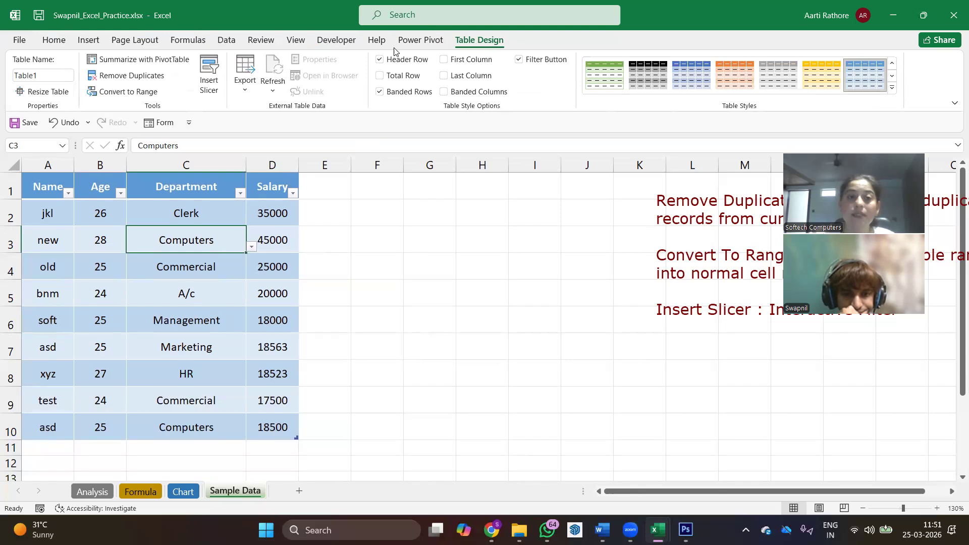
{"action": "left_click", "coordinate": [246, 93]}
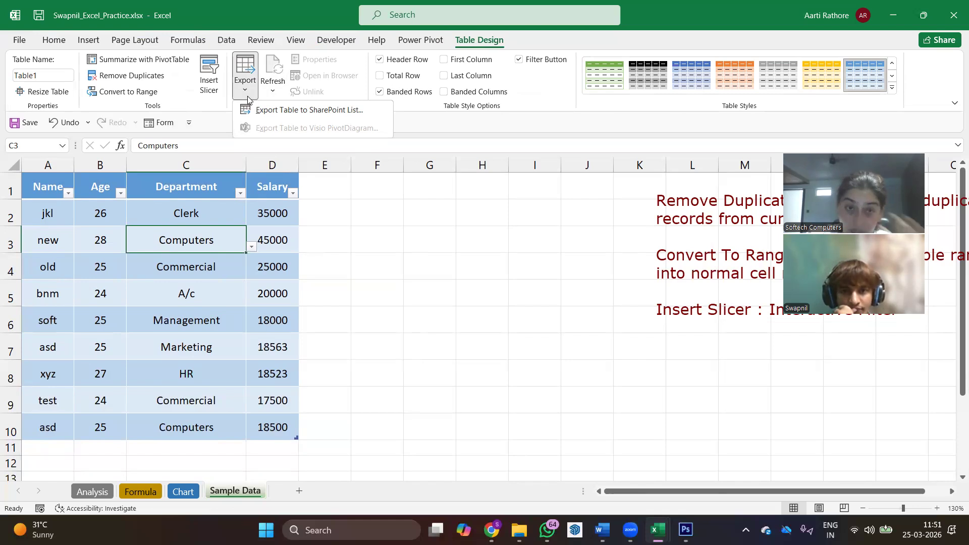
{"action": "left_click", "coordinate": [389, 187]}
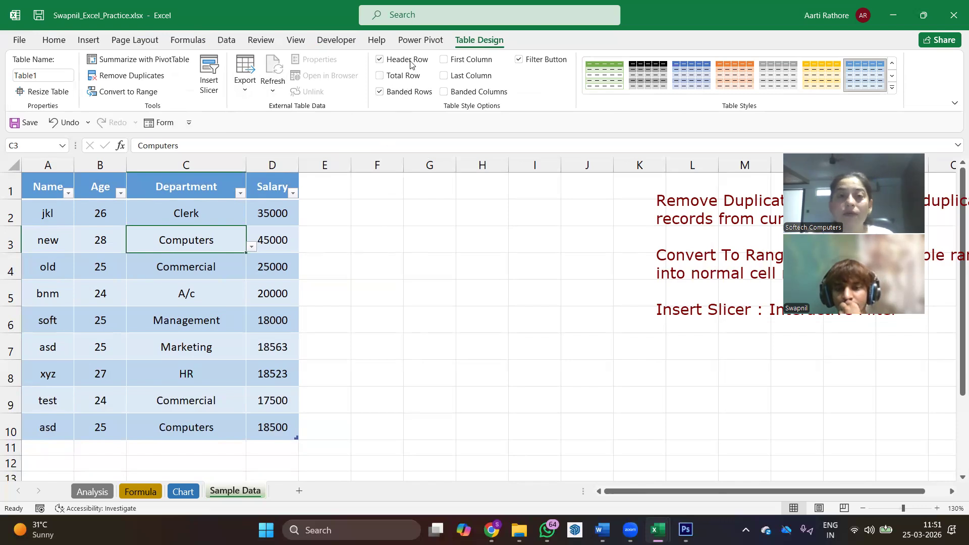
{"action": "left_click", "coordinate": [891, 88]}
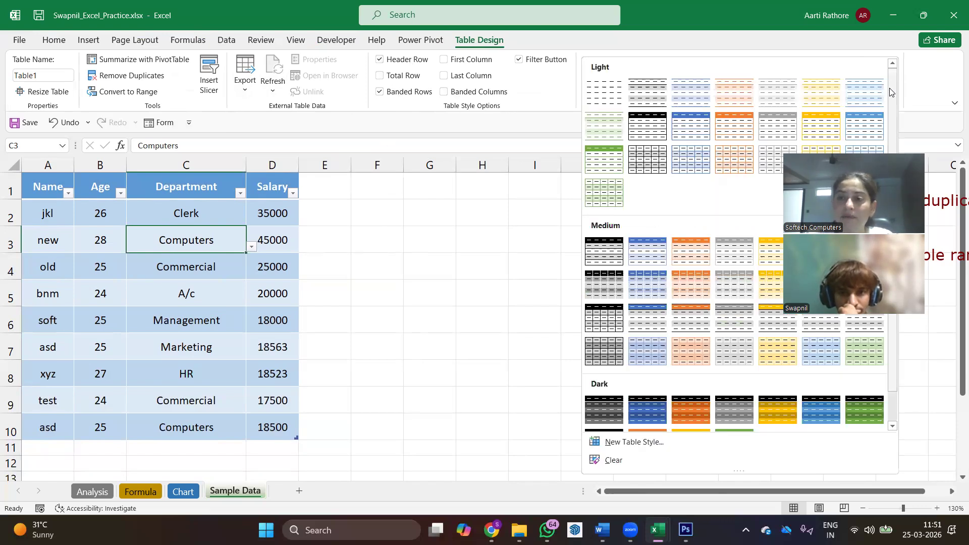
{"action": "left_click", "coordinate": [473, 240]}
- Toggle the table's Header Row, First Column and Filter Button options one after another, restoring each to its original state
{"action": "left_click", "coordinate": [380, 59]}
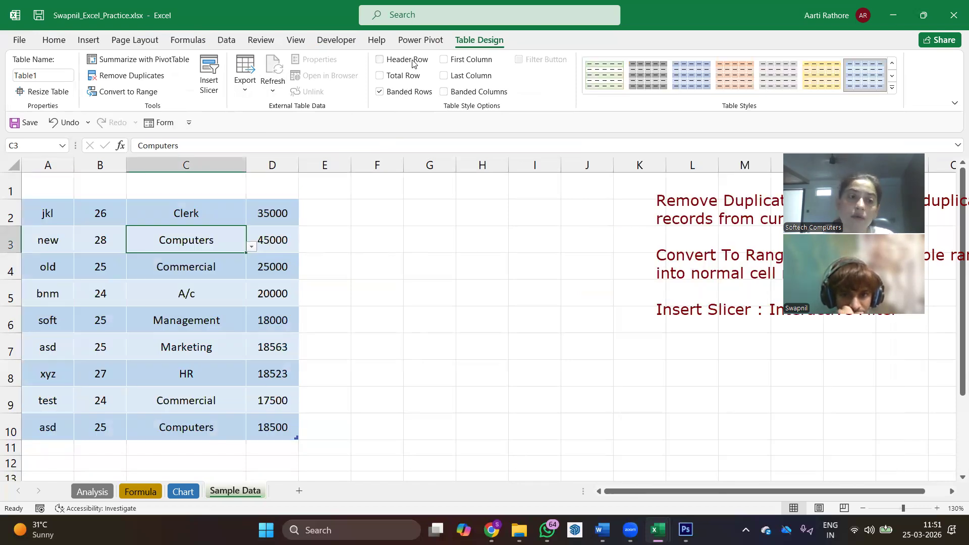
{"action": "left_click", "coordinate": [413, 61]}
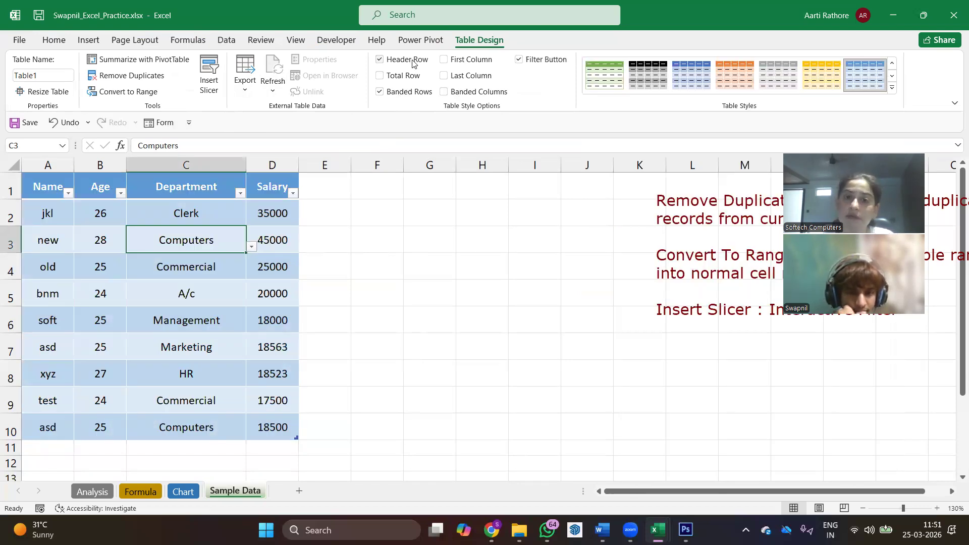
{"action": "left_click", "coordinate": [445, 60]}
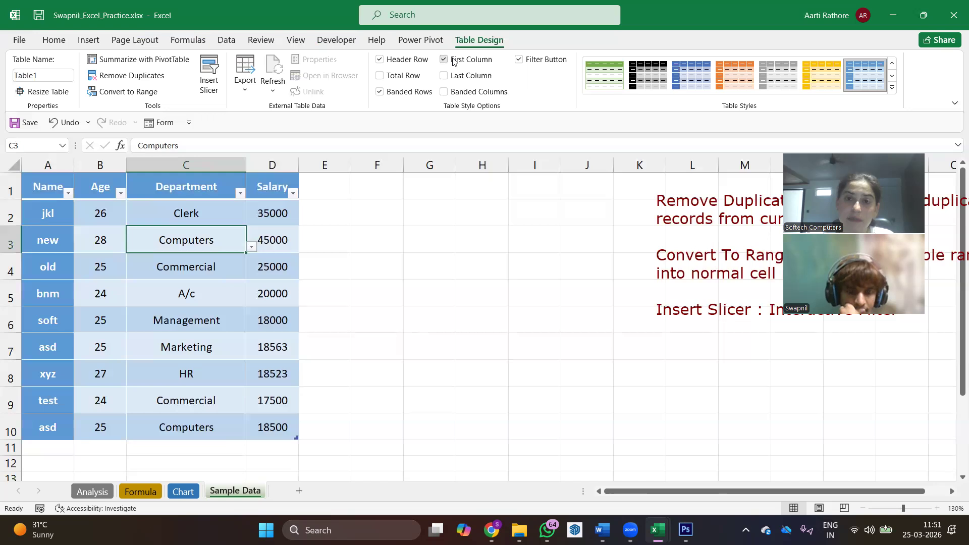
{"action": "left_click", "coordinate": [461, 61]}
{"action": "left_click", "coordinate": [527, 64]}
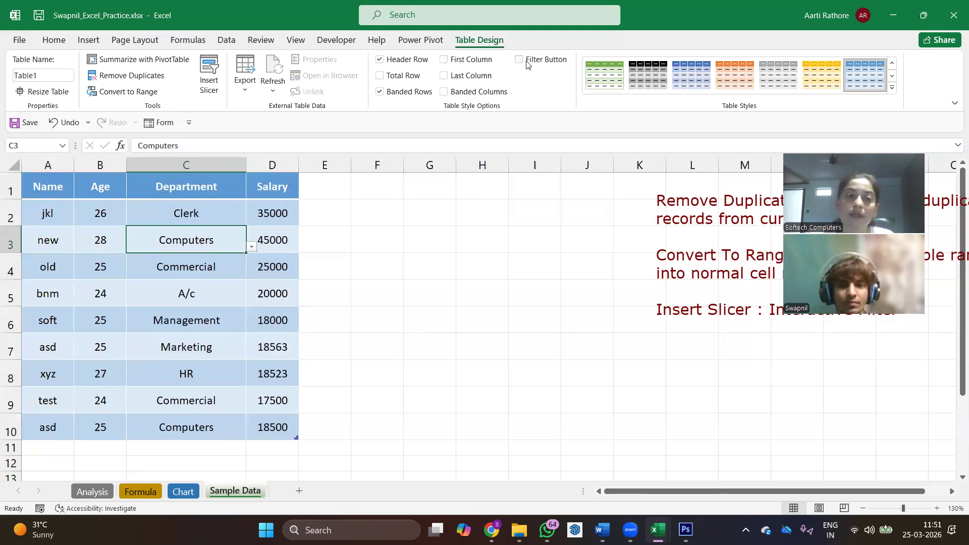
{"action": "left_click", "coordinate": [526, 64]}
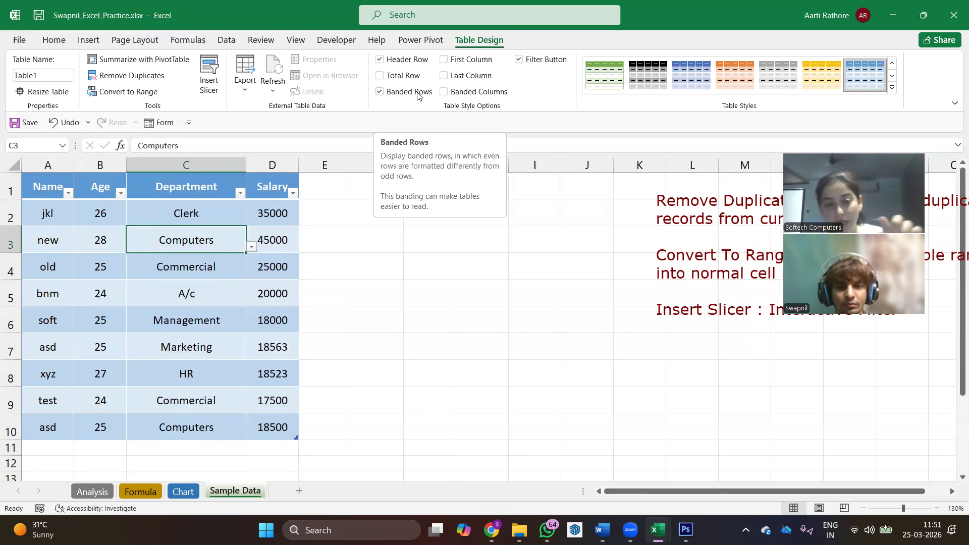
- Switch the table's Banded Rows formatting off and on twice, leaving it on
{"action": "left_click", "coordinate": [418, 96]}
{"action": "left_click", "coordinate": [419, 96]}
{"action": "left_click", "coordinate": [418, 96]}
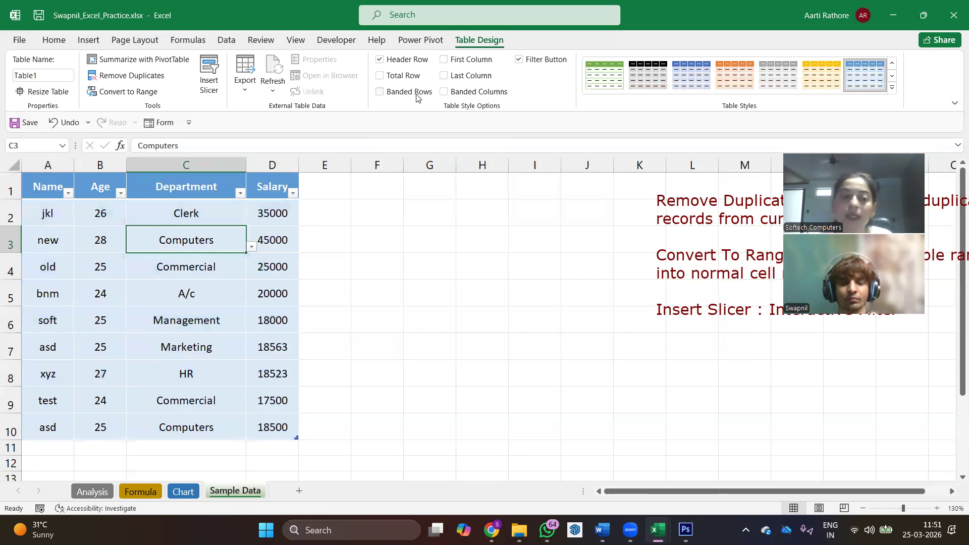
{"action": "left_click", "coordinate": [419, 96]}
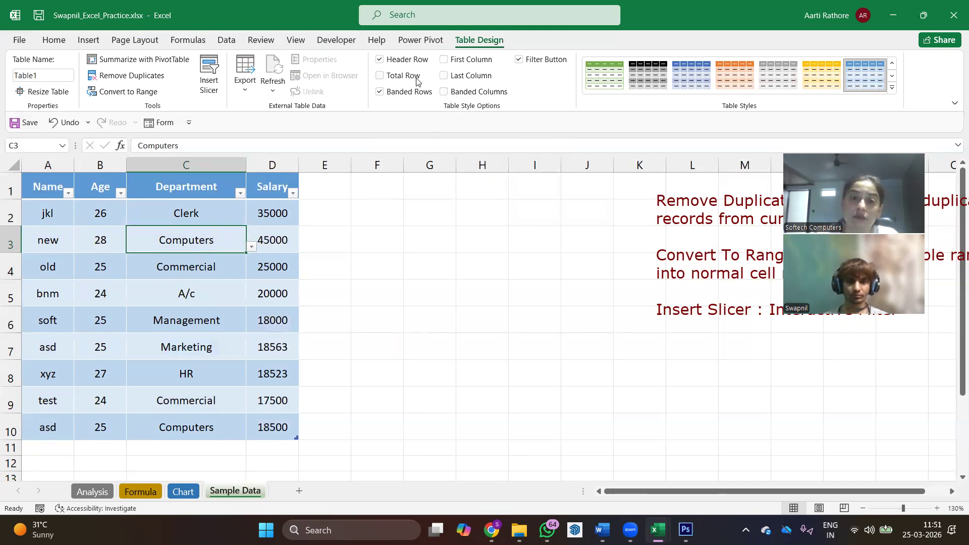
- Toggle the table's Last Column option on and off, and add a Total Row beneath the data
{"action": "left_click", "coordinate": [453, 79]}
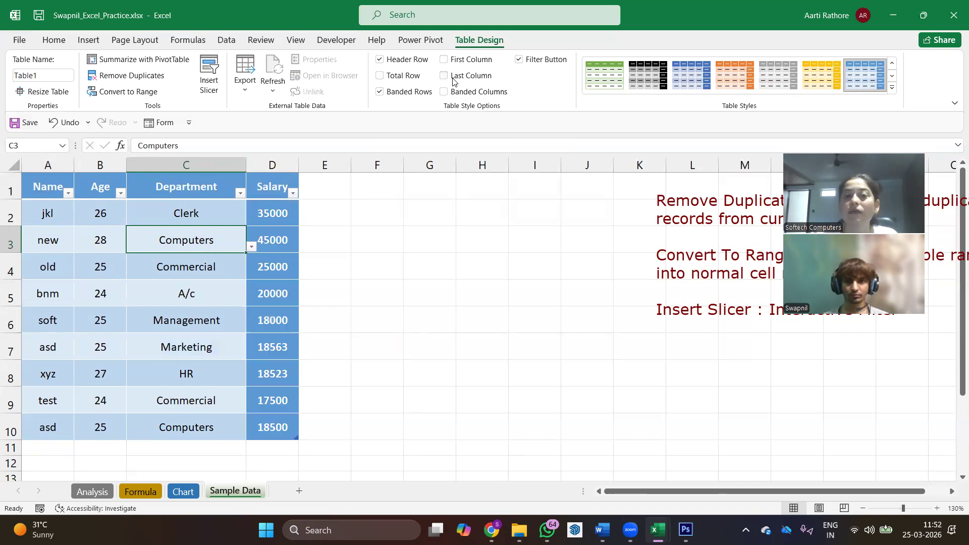
{"action": "left_click", "coordinate": [380, 76]}
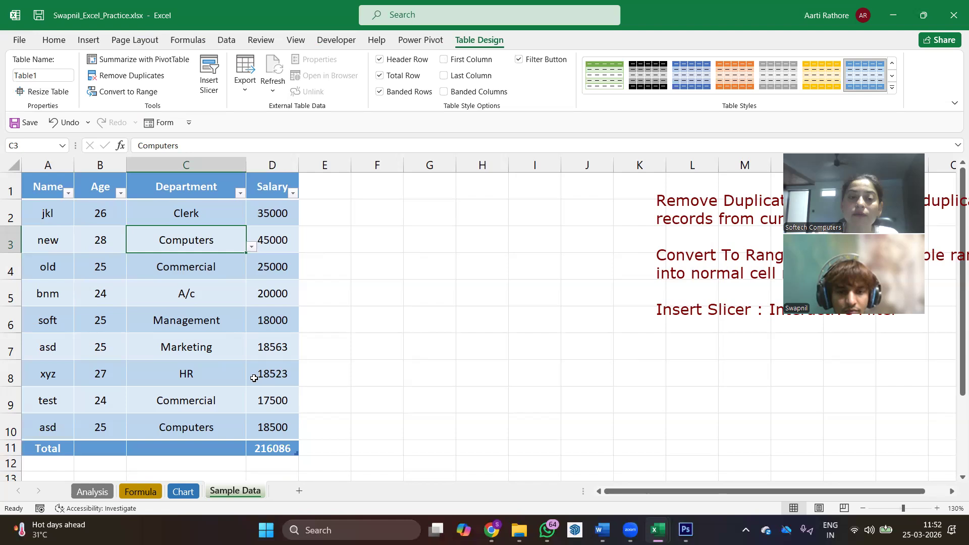
{"action": "scroll", "coordinate": [254, 378], "scroll_direction": "down", "scroll_amount": 1}
{"action": "left_click", "coordinate": [271, 369]}
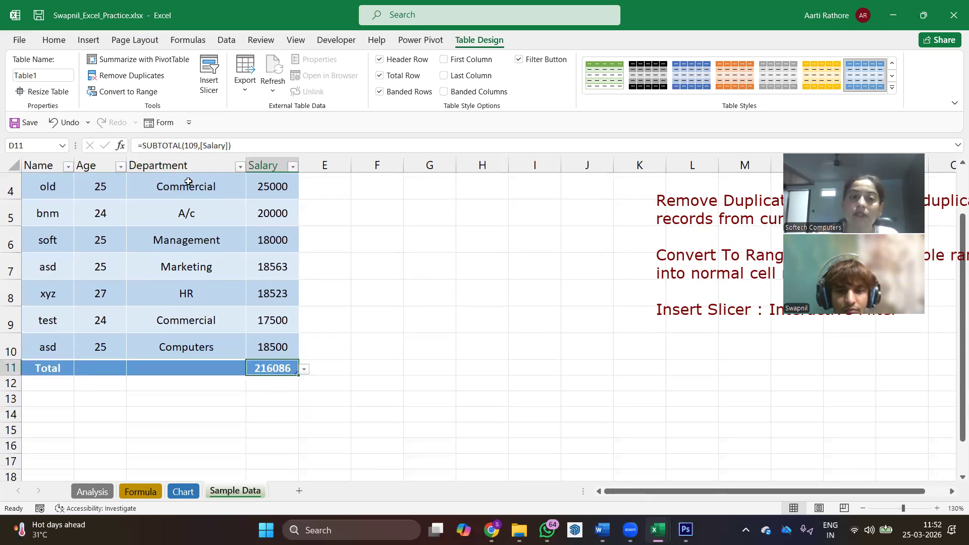
{"action": "scroll", "coordinate": [280, 363], "scroll_direction": "up", "scroll_amount": 1}
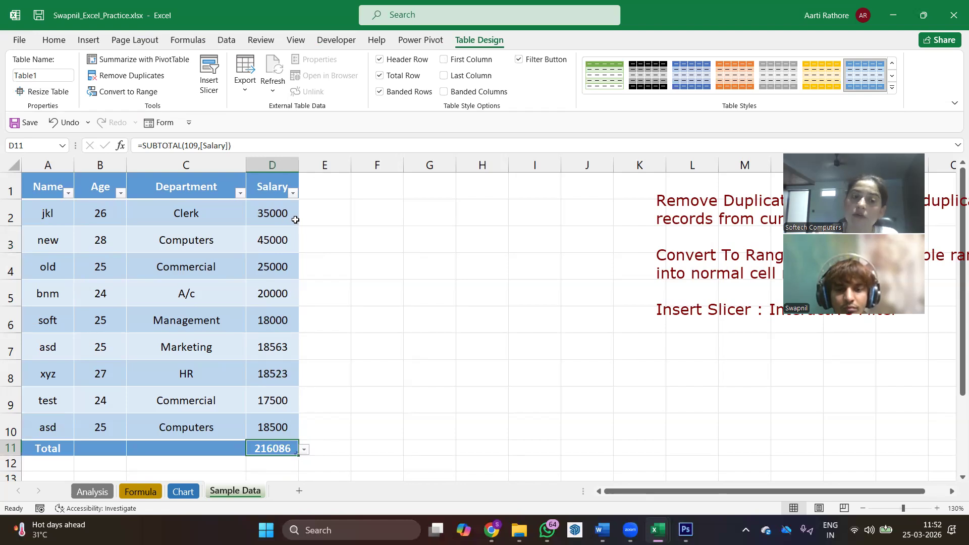
{"action": "scroll", "coordinate": [296, 436], "scroll_direction": "down", "scroll_amount": 1}
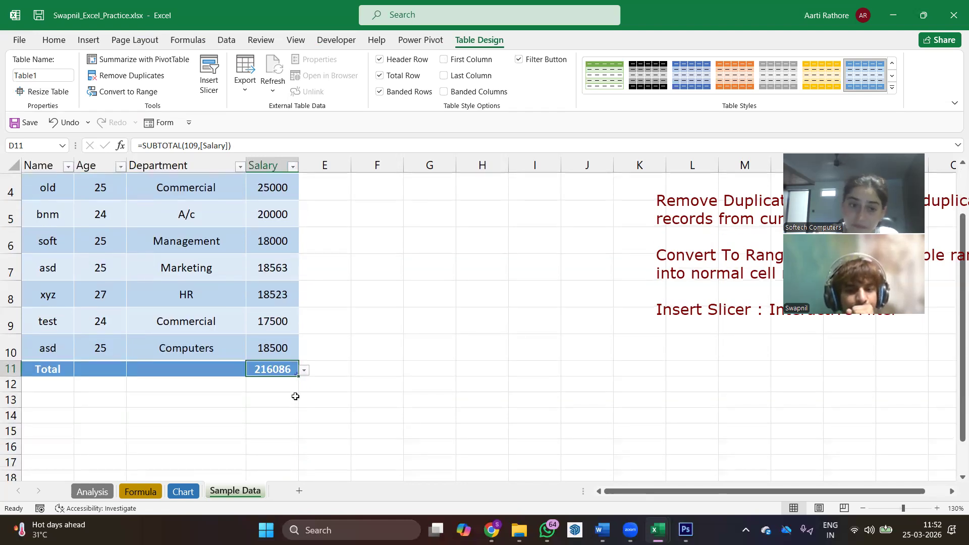
- Cycle the Salary column's total through Average and Max, ending on Min
{"action": "left_click", "coordinate": [303, 371]}
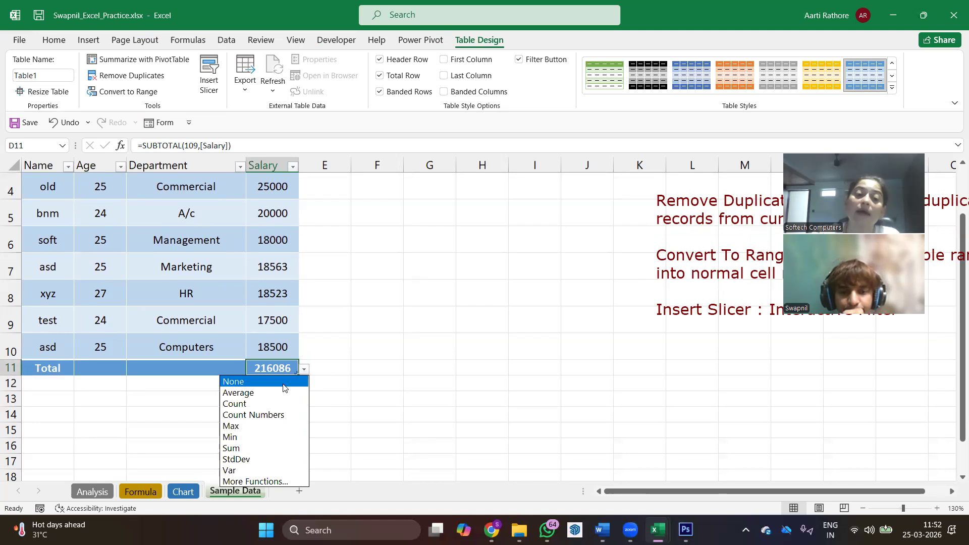
{"action": "left_click", "coordinate": [260, 394]}
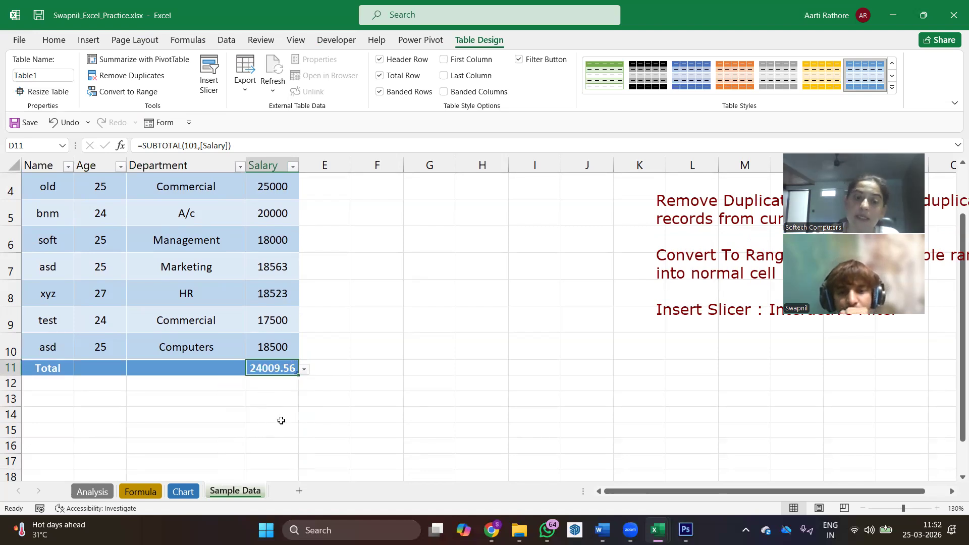
{"action": "left_click", "coordinate": [304, 369]}
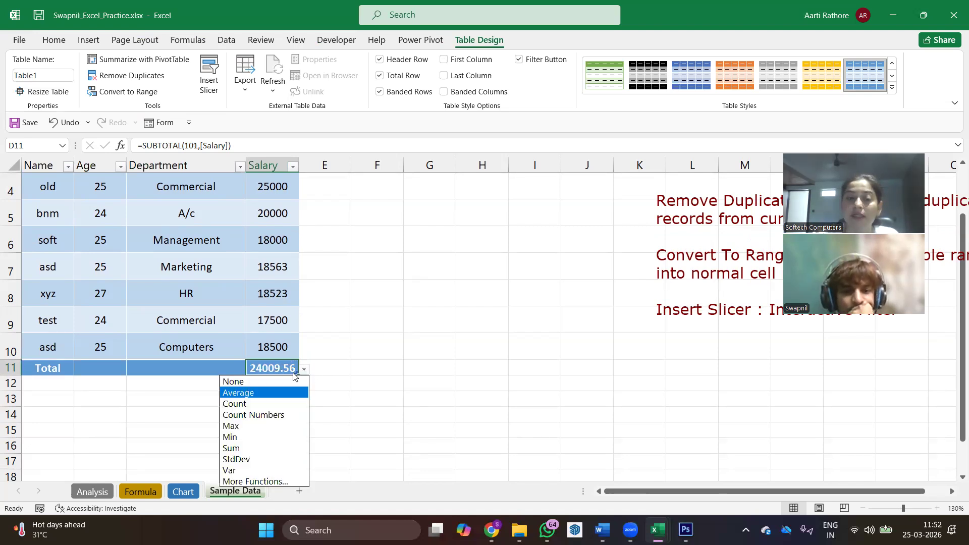
{"action": "left_click", "coordinate": [237, 426]}
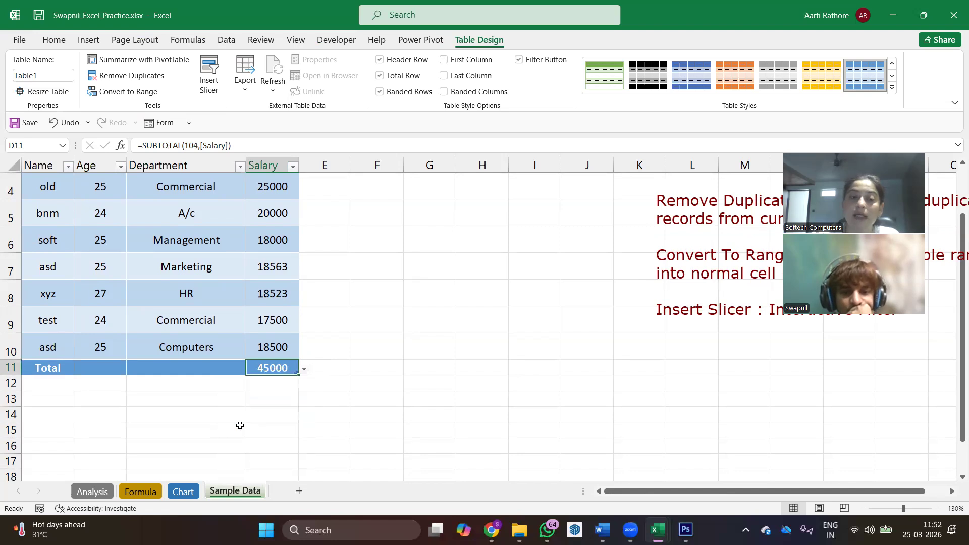
{"action": "left_click", "coordinate": [305, 369]}
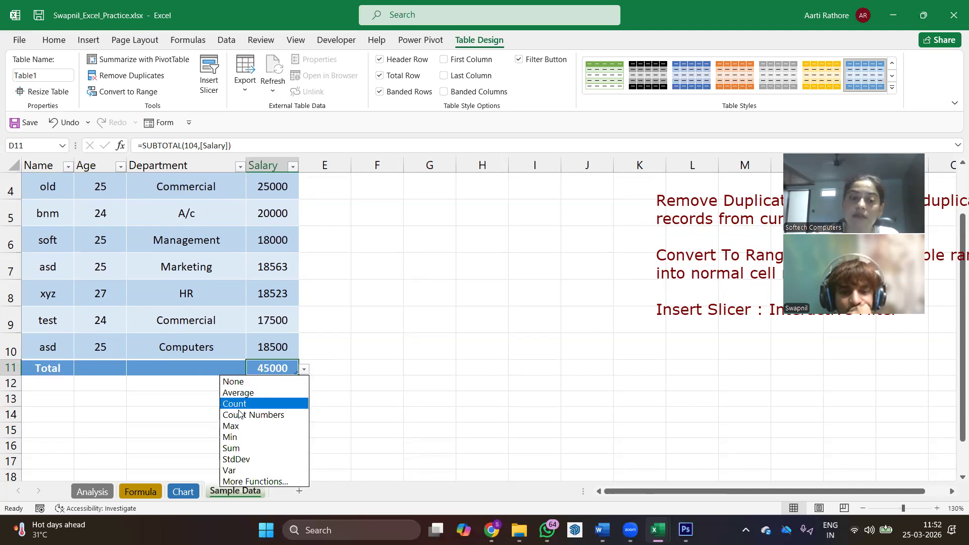
{"action": "left_click", "coordinate": [242, 437]}
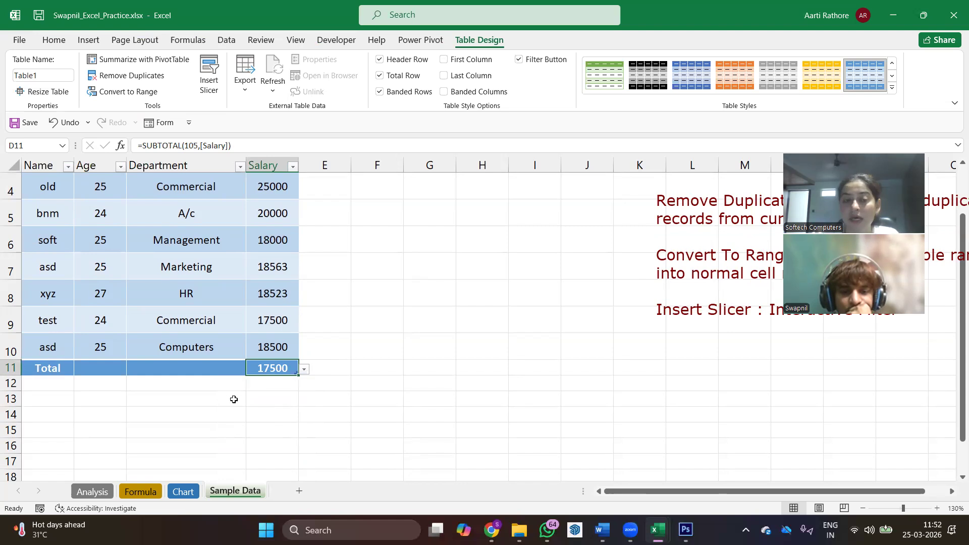
- Set the Department column's total to Count
{"action": "left_click", "coordinate": [223, 371]}
{"action": "left_click", "coordinate": [101, 366]}
{"action": "left_click", "coordinate": [207, 371]}
{"action": "left_click", "coordinate": [251, 369]}
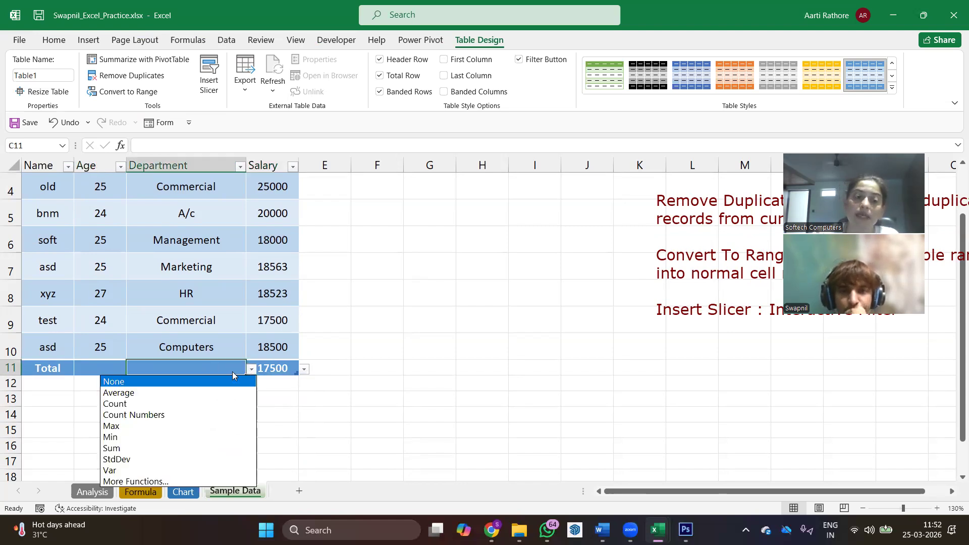
{"action": "left_click", "coordinate": [139, 404]}
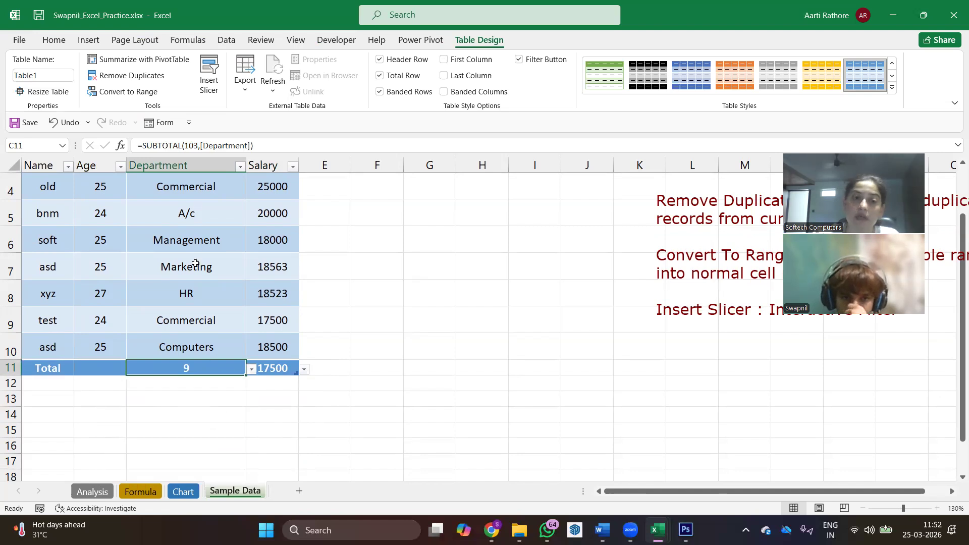
- Set the Age column's total to Average
{"action": "scroll", "coordinate": [184, 356], "scroll_direction": "up", "scroll_amount": 1}
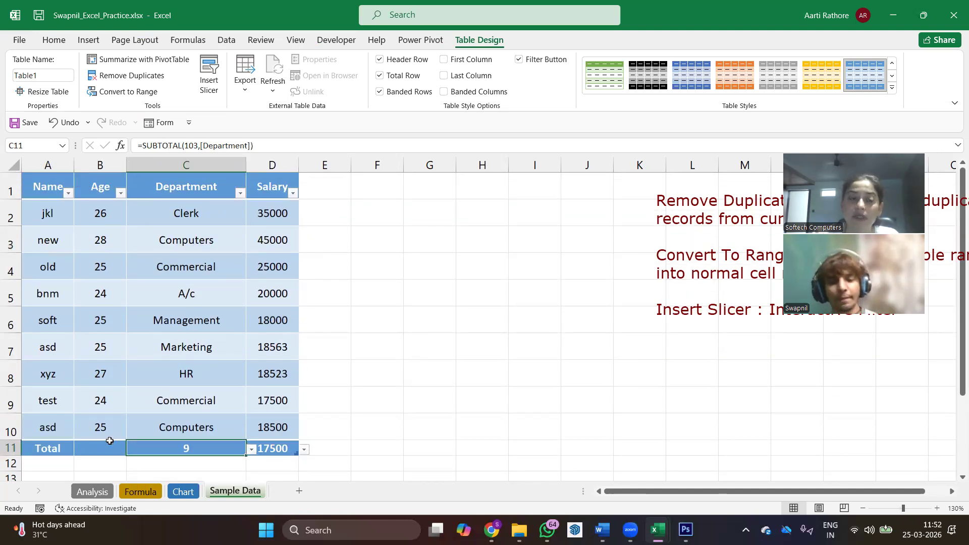
{"action": "left_click", "coordinate": [107, 449]}
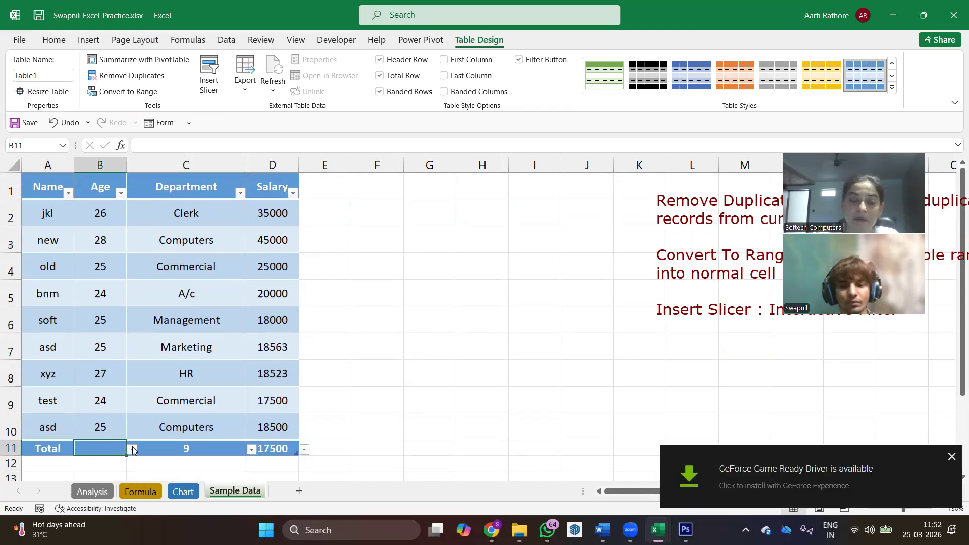
{"action": "left_click", "coordinate": [133, 449]}
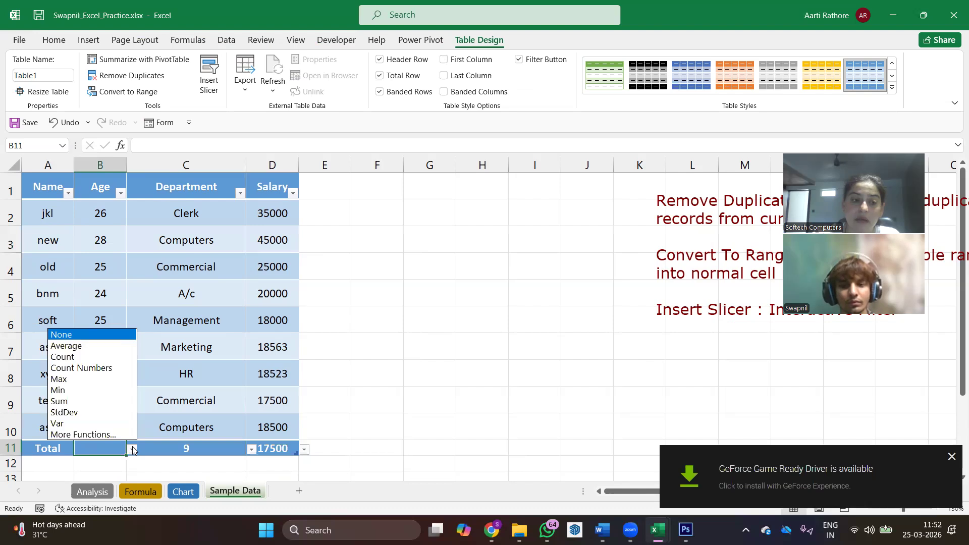
{"action": "left_click", "coordinate": [99, 346]}
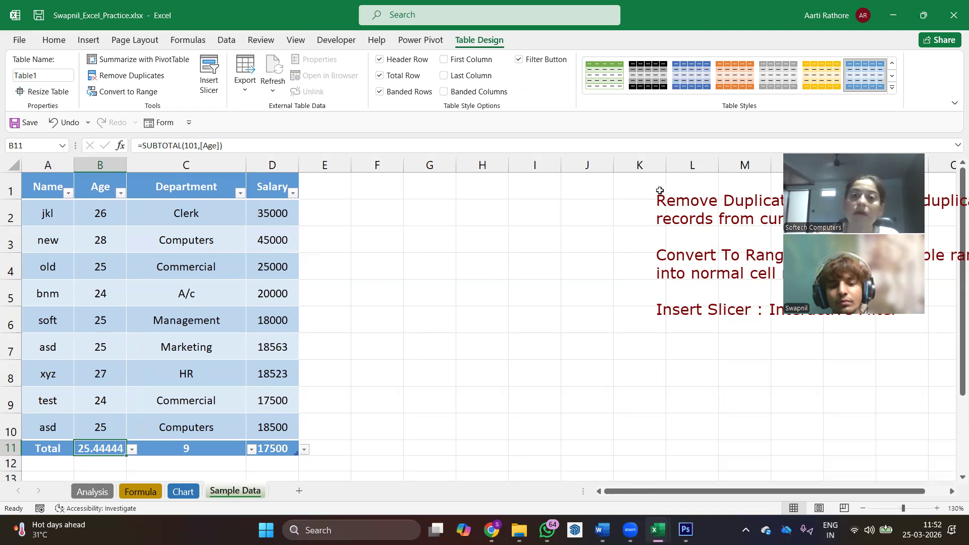
- Convert the table to a normal range and widen the Salary column
{"action": "left_click", "coordinate": [128, 93]}
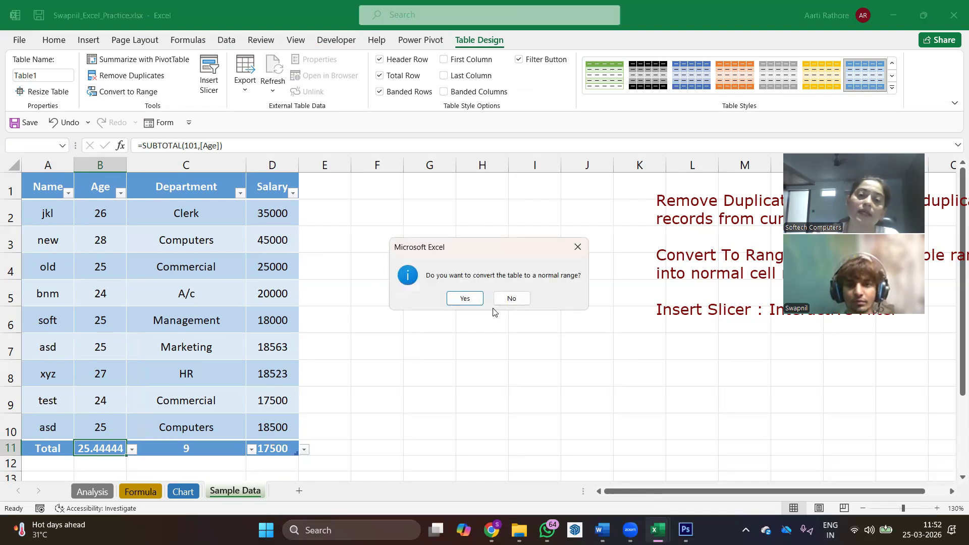
{"action": "left_click", "coordinate": [465, 299]}
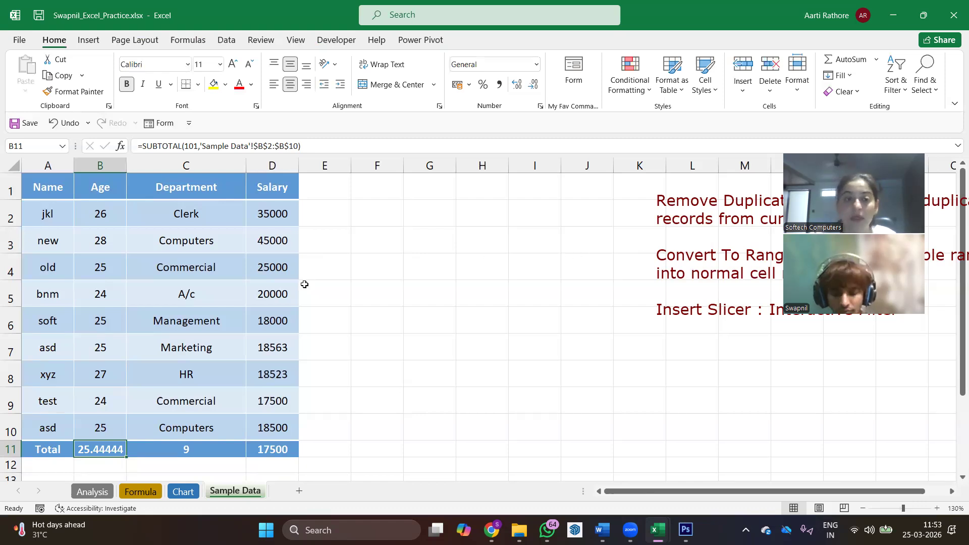
{"action": "left_click_drag", "start_coordinate": [299, 162], "coordinate": [376, 162]}
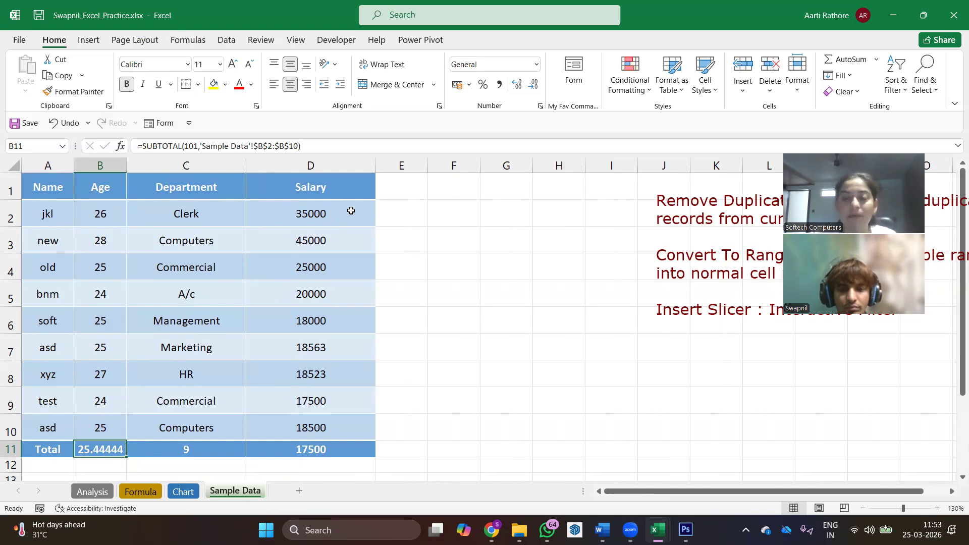
{"action": "left_click", "coordinate": [628, 94]}
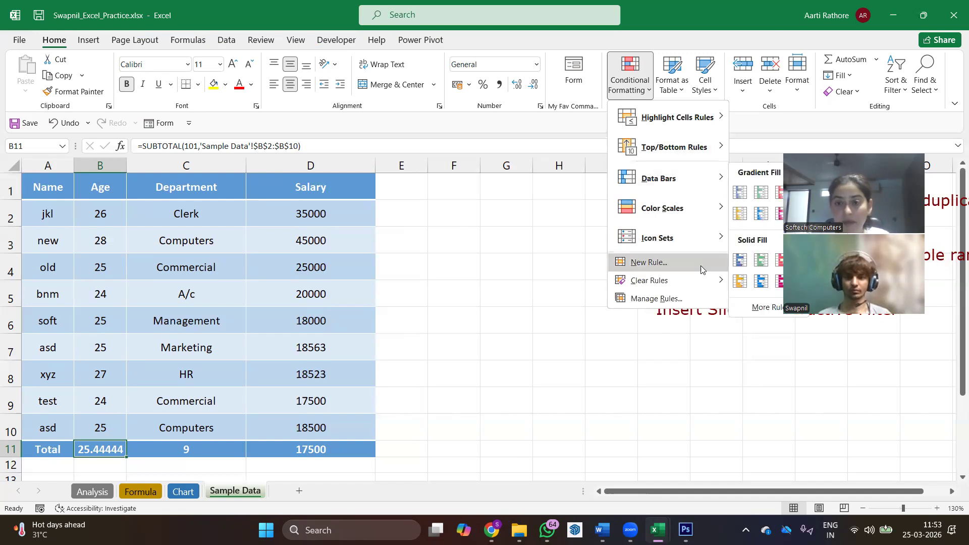
{"action": "mouse_move", "coordinate": [701, 238]}
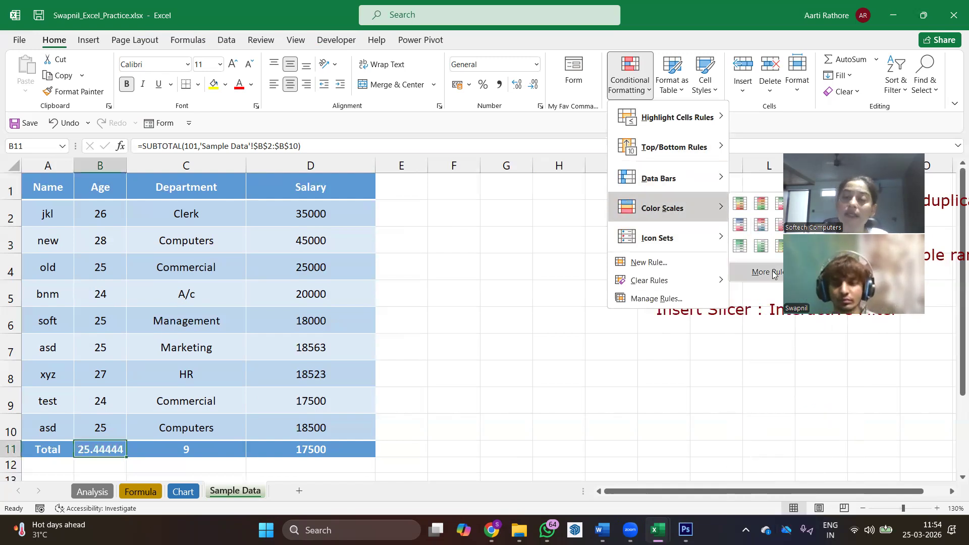
{"action": "mouse_move", "coordinate": [642, 146]}
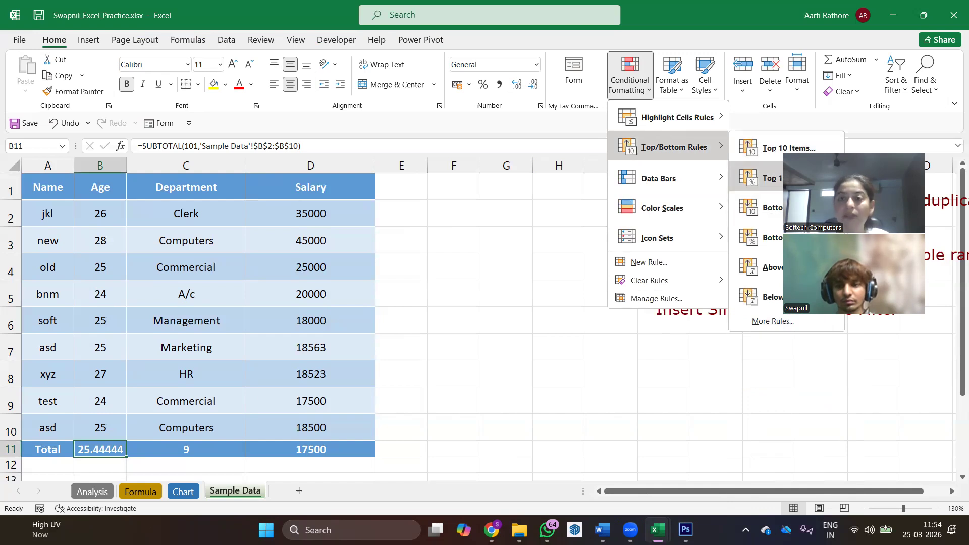
{"action": "left_click", "coordinate": [796, 150]}
{"action": "left_click_drag", "start_coordinate": [321, 221], "coordinate": [232, 216]}
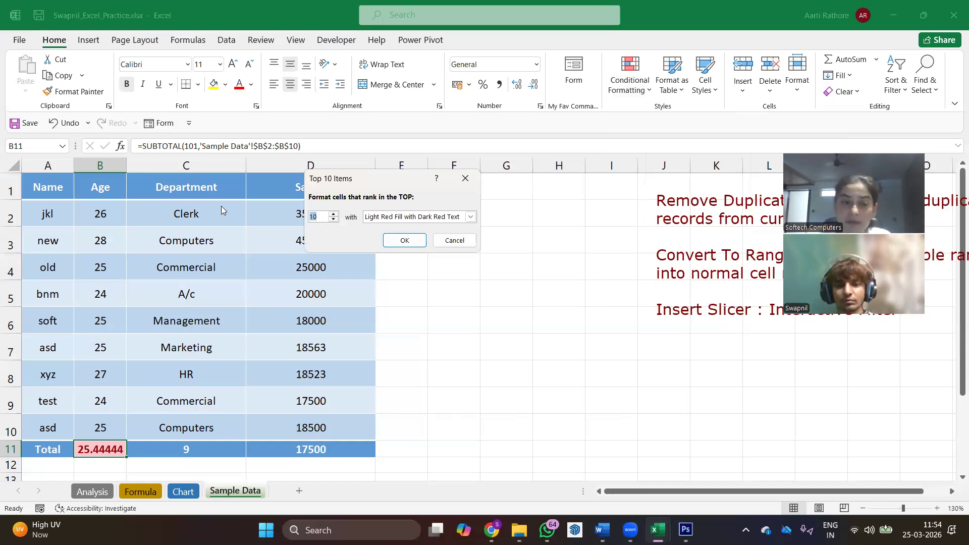
{"action": "left_click", "coordinate": [455, 240]}
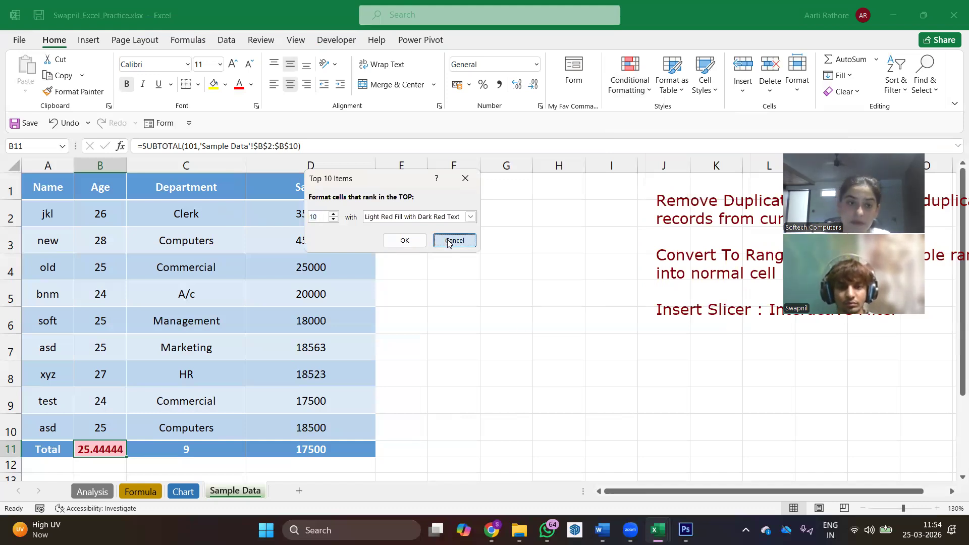
- Apply a Top 10 Items conditional format to ages B2:B10, highlighting the top 4 with Green Fill with Dark Green Text
{"action": "left_click_drag", "start_coordinate": [105, 218], "coordinate": [101, 427]}
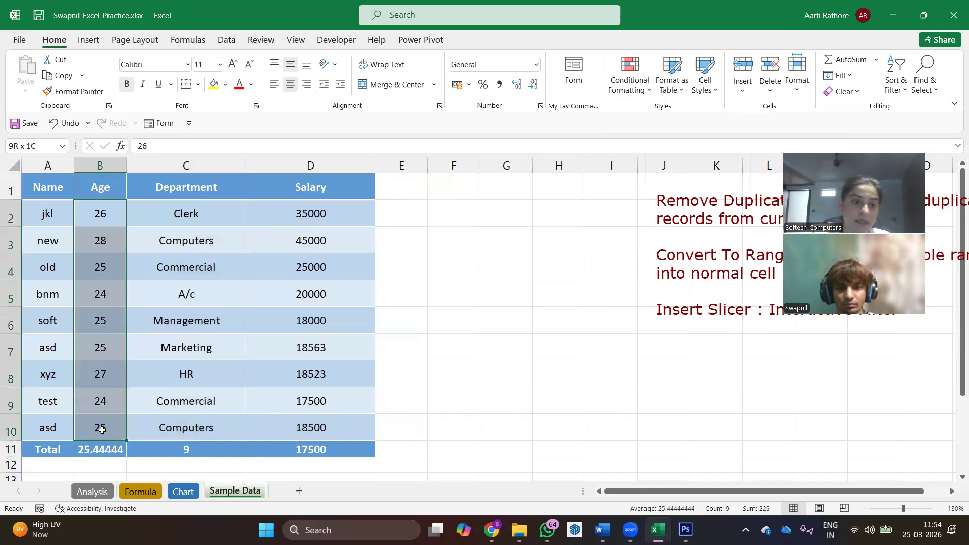
{"action": "left_click", "coordinate": [630, 76]}
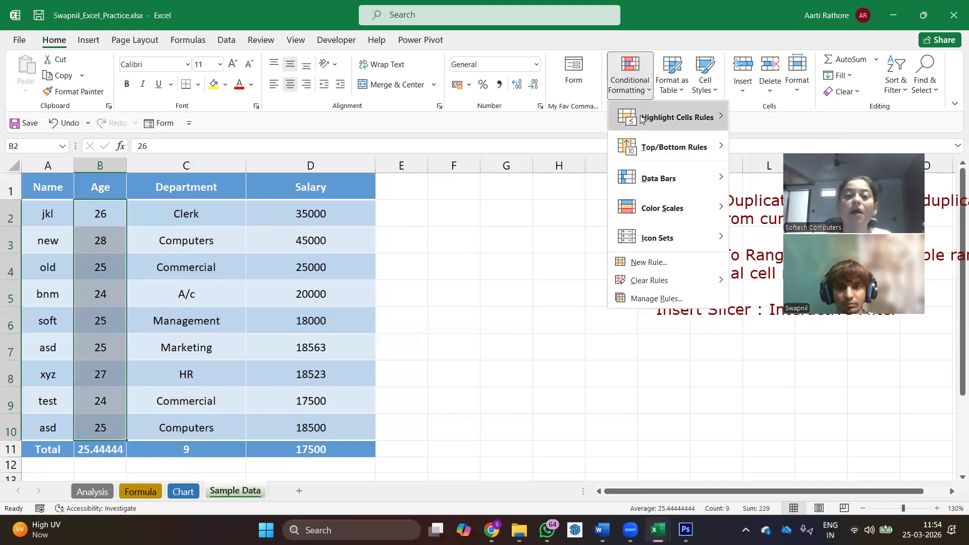
{"action": "left_click", "coordinate": [817, 150]}
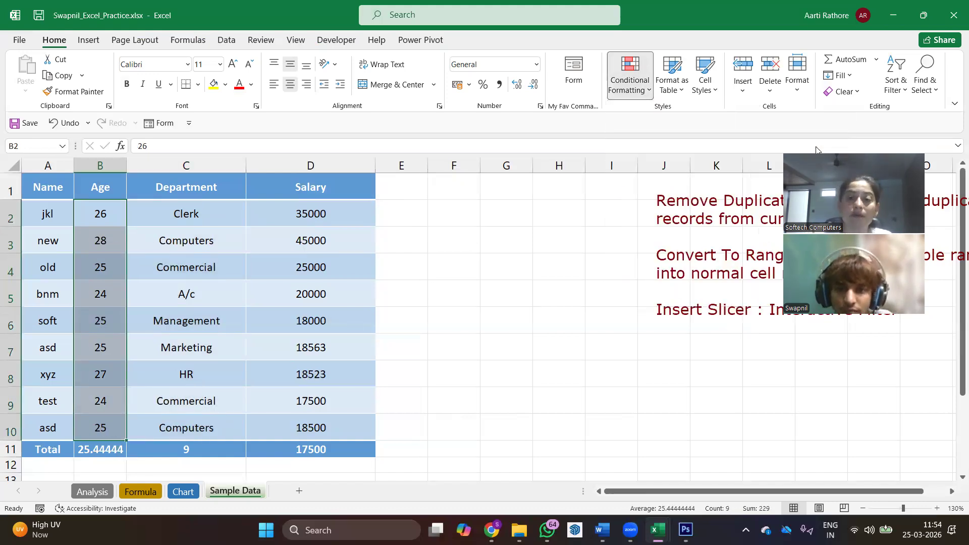
{"action": "key", "text": "BackSpace"}
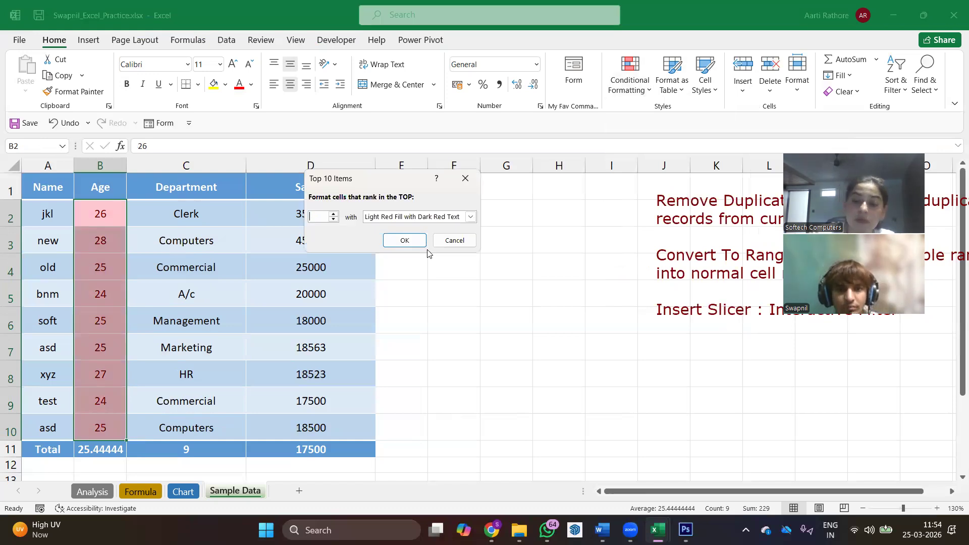
{"action": "type", "text": "4"}
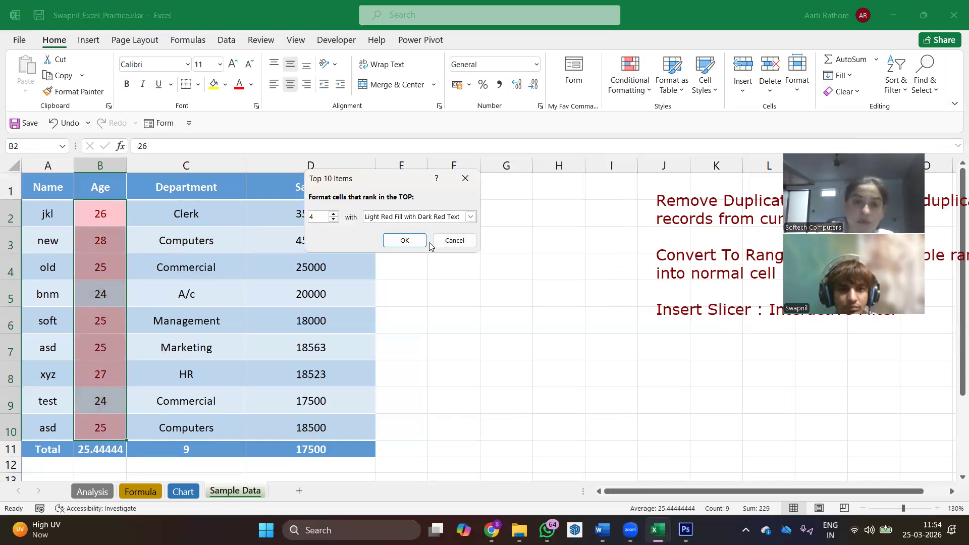
{"action": "left_click", "coordinate": [470, 217]}
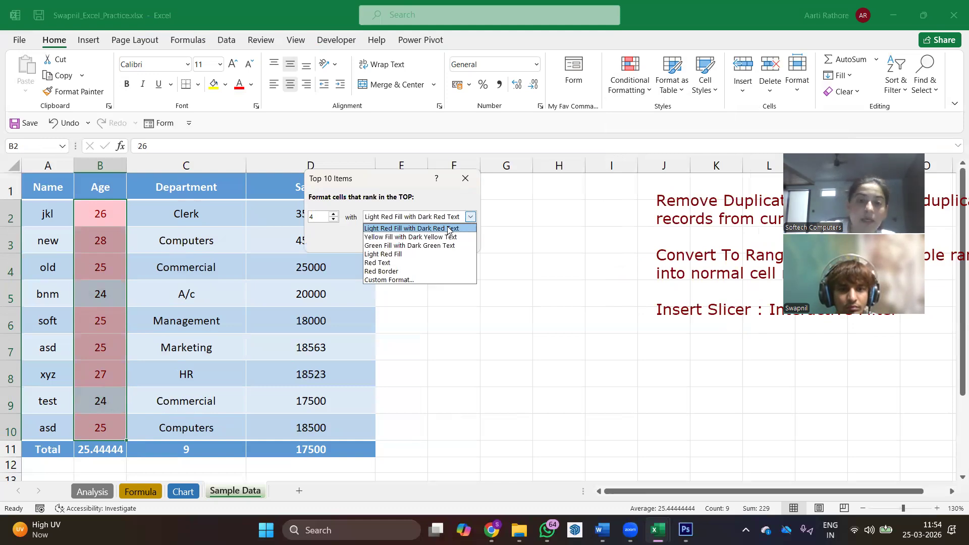
{"action": "left_click", "coordinate": [438, 246]}
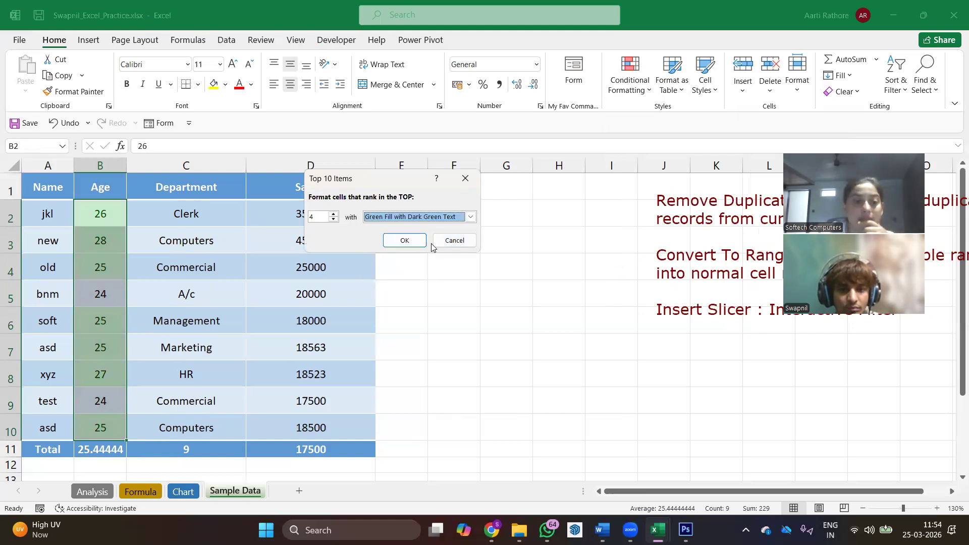
{"action": "left_click", "coordinate": [405, 240]}
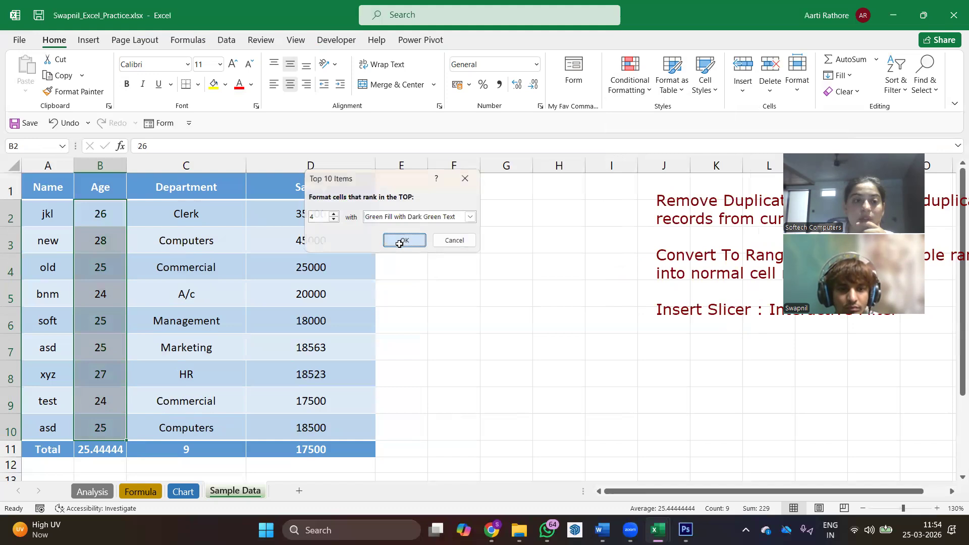
- Change the age in cell B8 to 30 and the age in cell B6 to 35
{"action": "left_click", "coordinate": [134, 375]}
{"action": "left_click", "coordinate": [113, 374]}
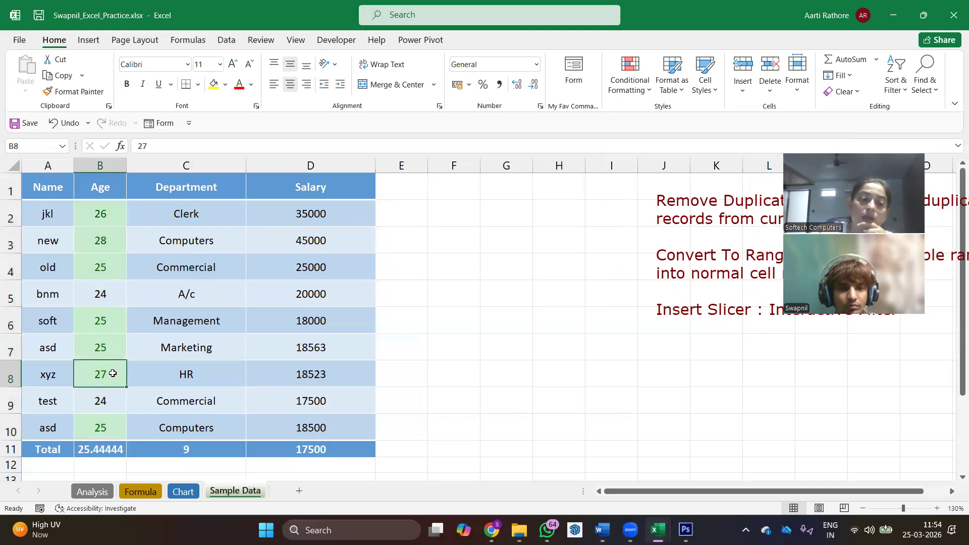
{"action": "type", "text": "300"}
{"action": "key", "text": "BackSpace"}
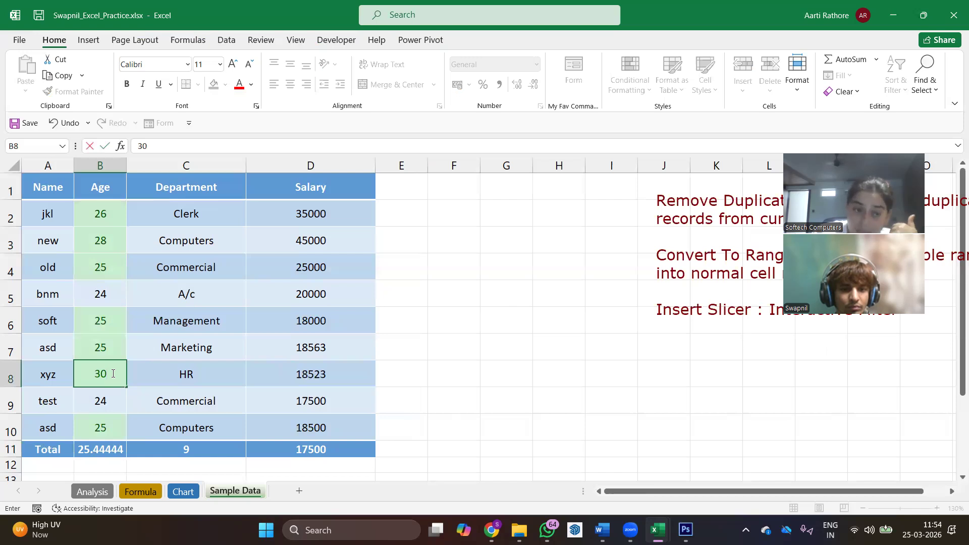
{"action": "key", "text": "Return"}
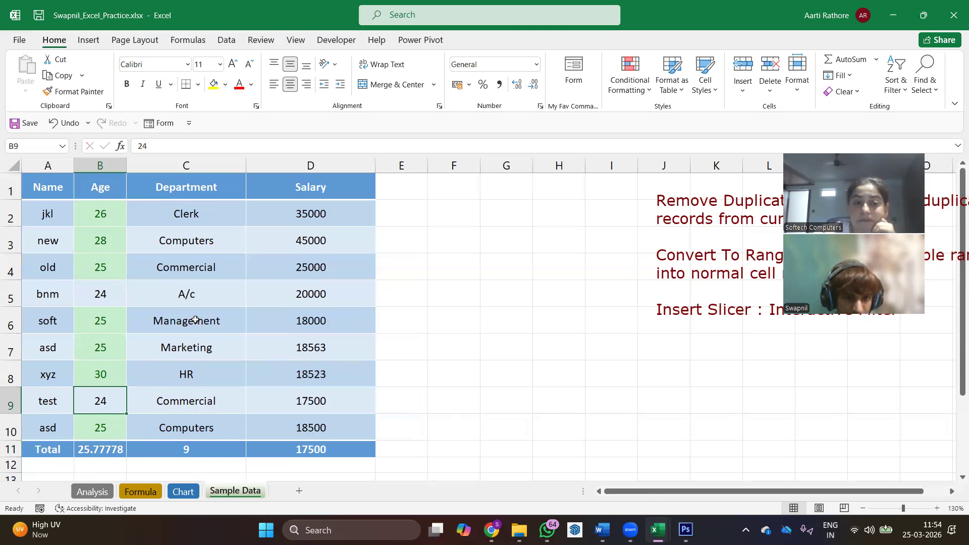
{"action": "left_click", "coordinate": [106, 322]}
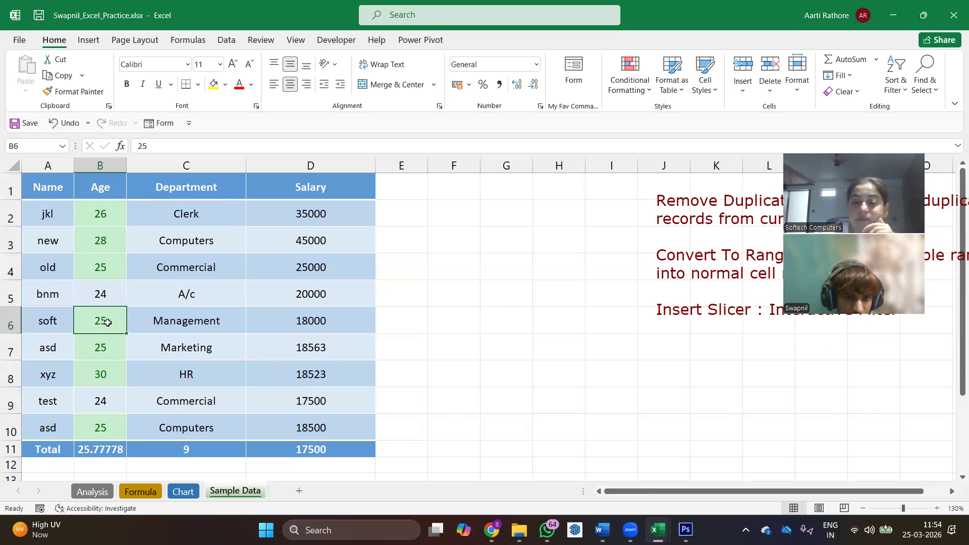
{"action": "type", "text": "35"}
{"action": "key", "text": "Return"}
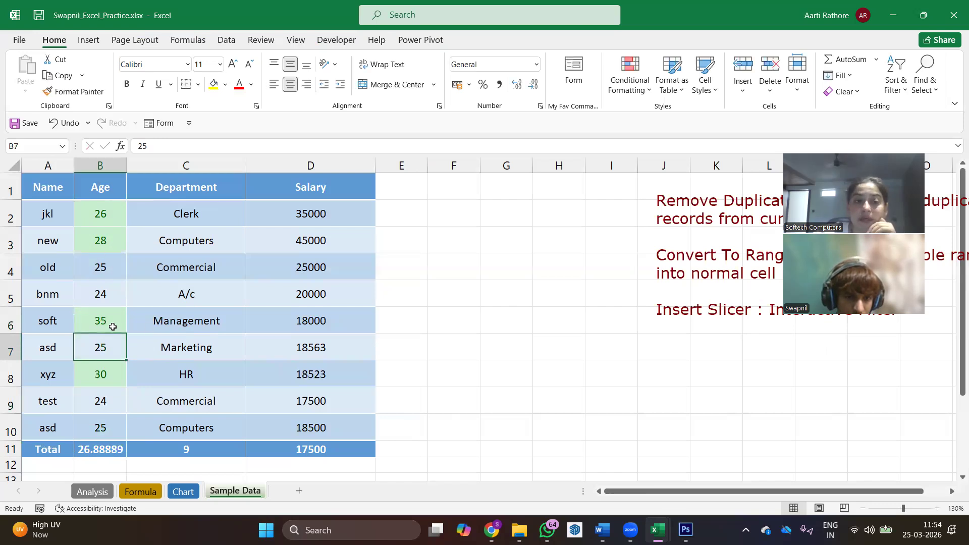
- Apply the directional icon set with four coloured arrows to the salaries in D2:D10
{"action": "left_click", "coordinate": [645, 84]}
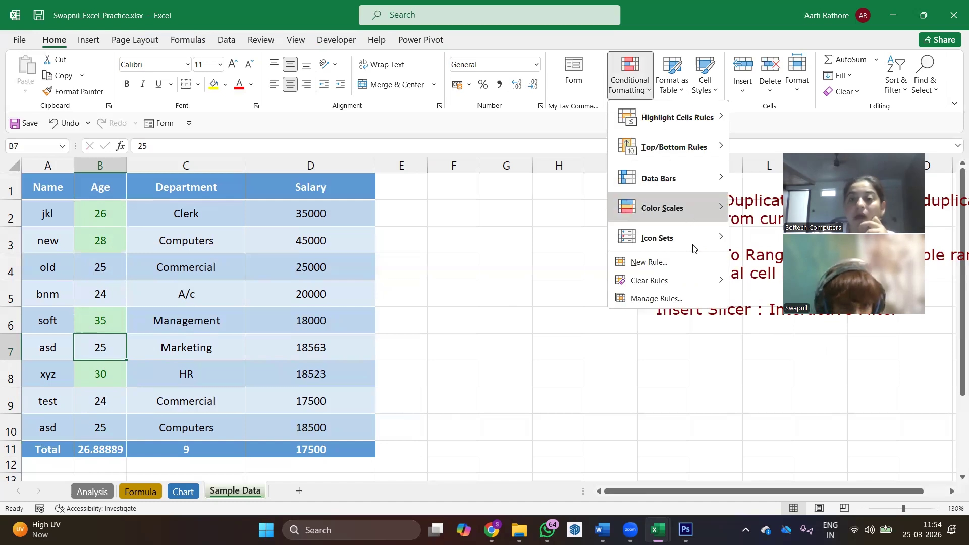
{"action": "double_click", "coordinate": [293, 211]}
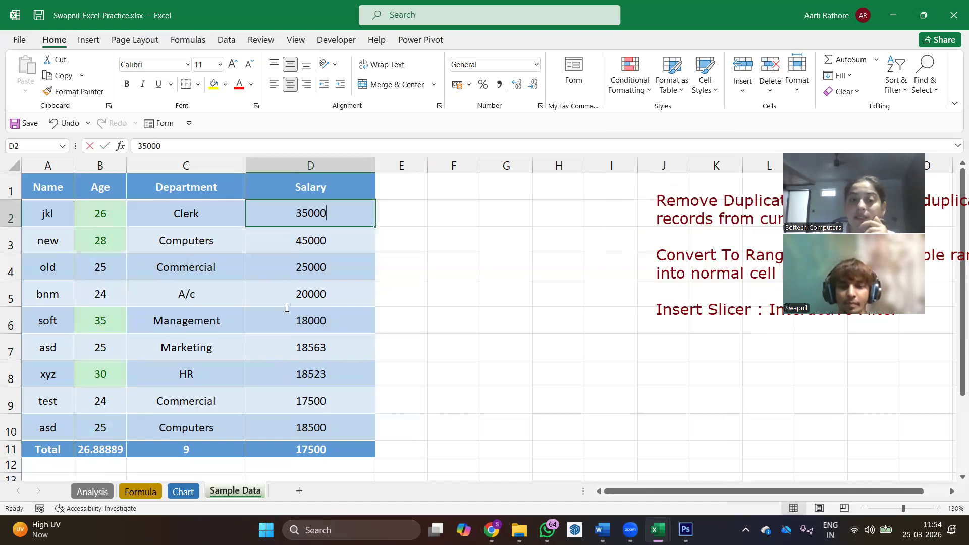
{"action": "left_click_drag", "start_coordinate": [274, 213], "coordinate": [278, 427]}
{"action": "left_click", "coordinate": [644, 87]}
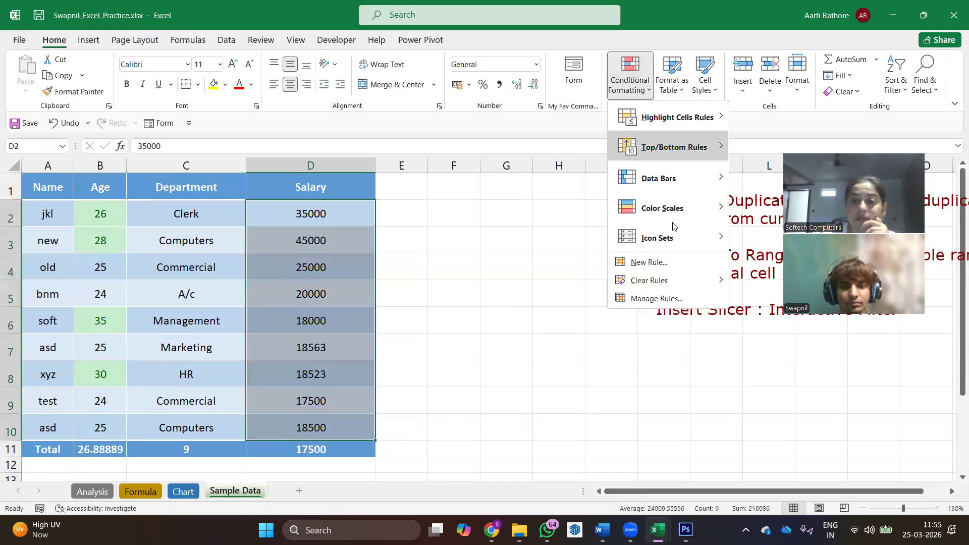
{"action": "mouse_move", "coordinate": [675, 230]}
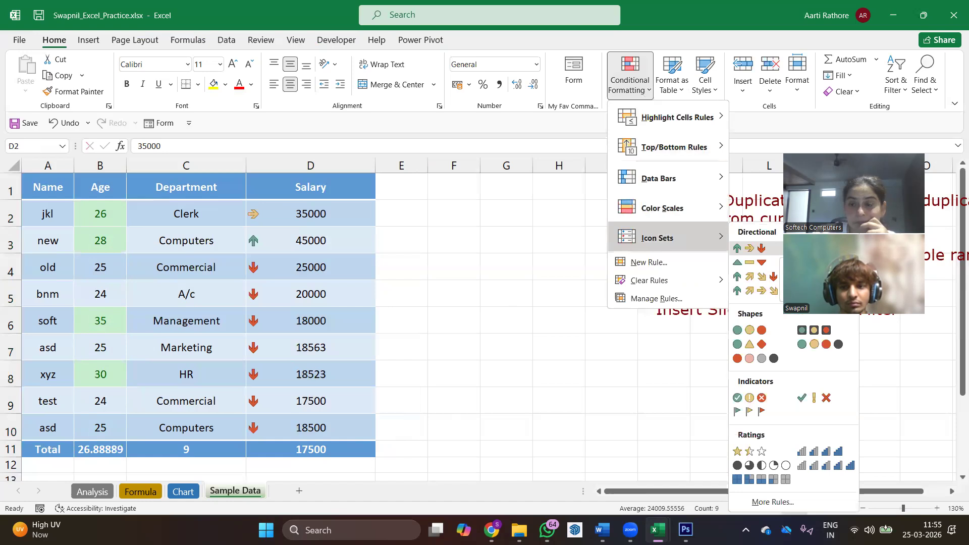
{"action": "left_click", "coordinate": [774, 278]}
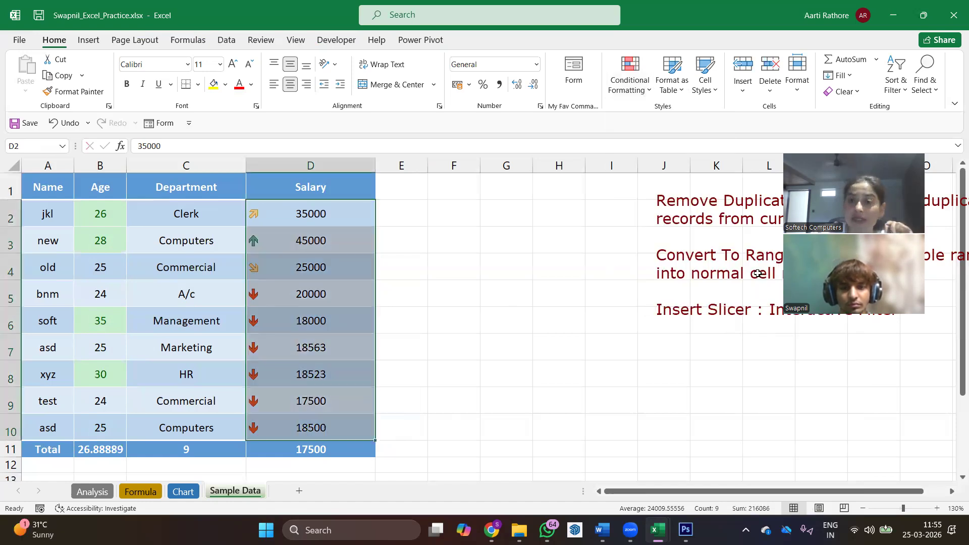
- Edit the salary icon set rule, setting the green up arrow threshold to 80 percent and the next arrow's threshold to 55 percent
{"action": "left_click", "coordinate": [646, 92]}
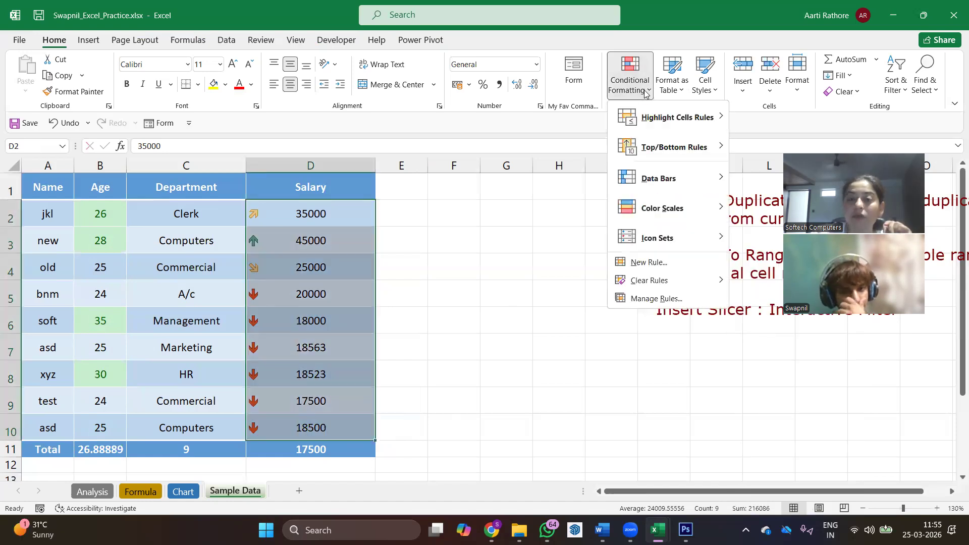
{"action": "left_click", "coordinate": [657, 298]}
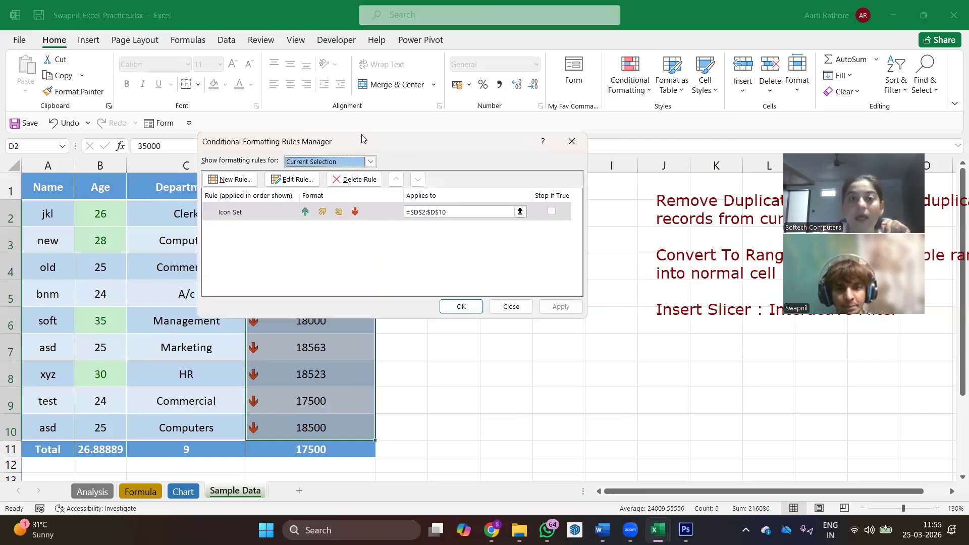
{"action": "left_click_drag", "start_coordinate": [508, 143], "coordinate": [587, 30]}
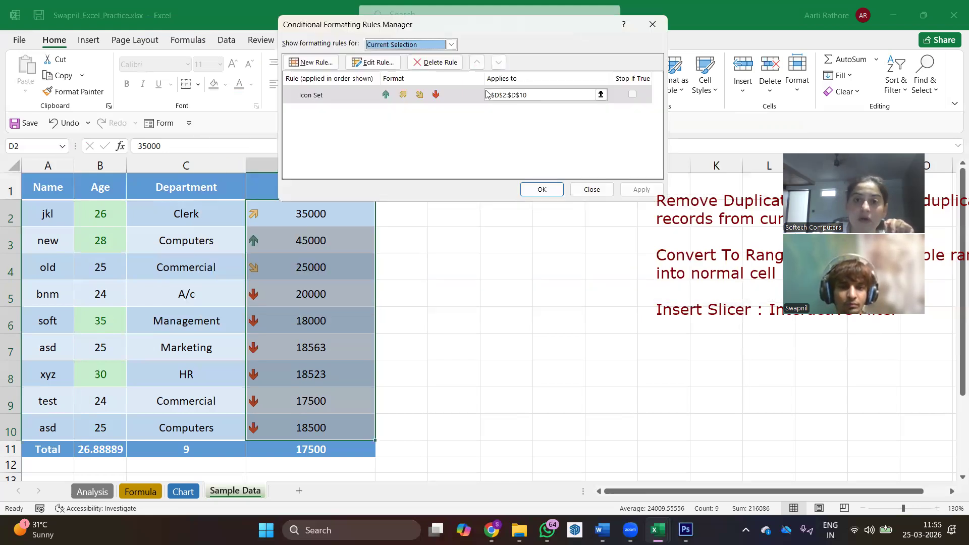
{"action": "left_click", "coordinate": [382, 63]}
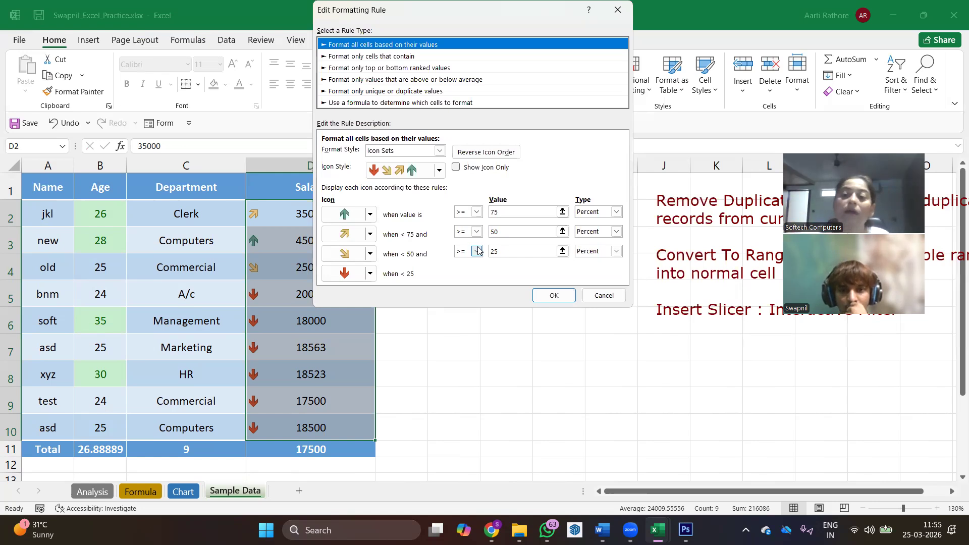
{"action": "left_click_drag", "start_coordinate": [509, 213], "coordinate": [417, 216]}
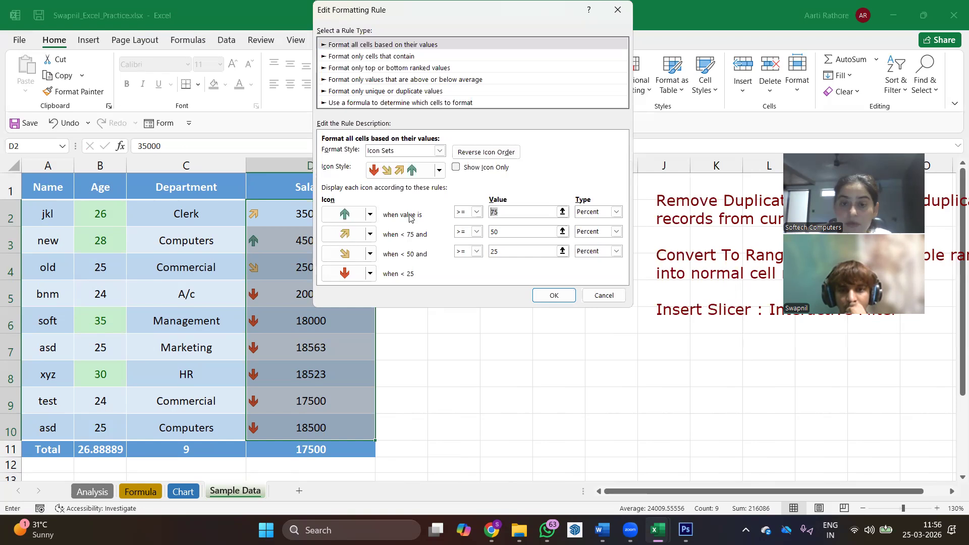
{"action": "type", "text": "80"}
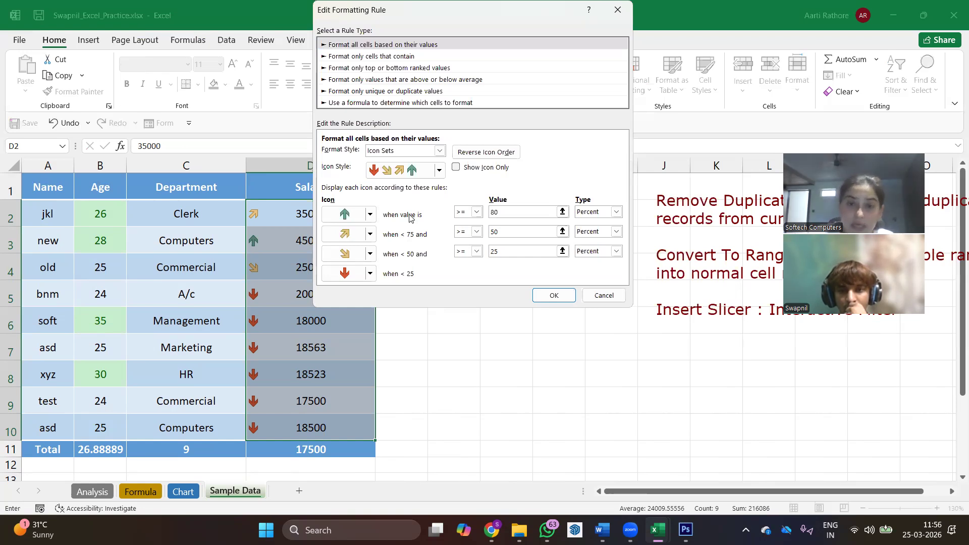
{"action": "left_click_drag", "start_coordinate": [510, 234], "coordinate": [415, 235]}
{"action": "type", "text": "55"}
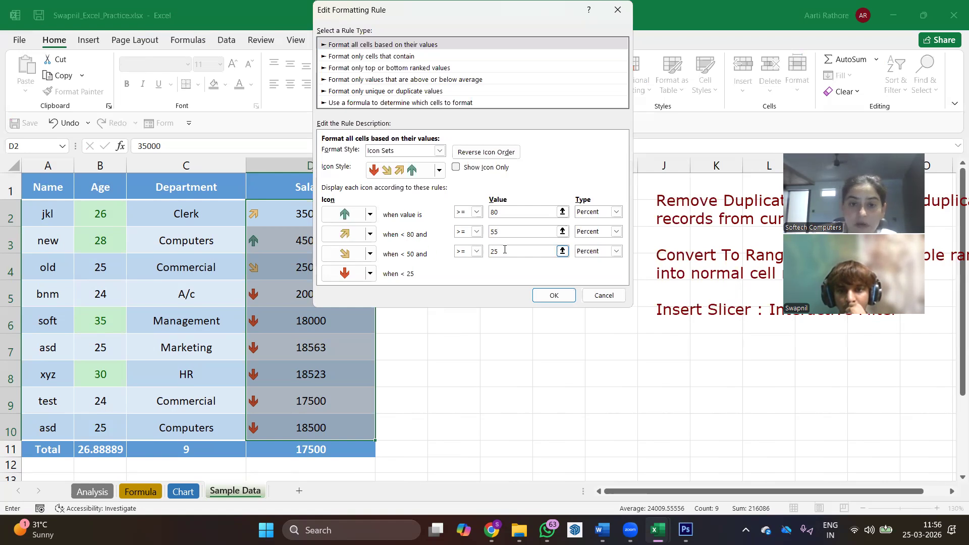
- Set the third icon's threshold to 30 percent and apply the edited icon set rule to the salaries
{"action": "left_click", "coordinate": [505, 250]}
{"action": "key", "text": "BackSpace"}
{"action": "key", "text": "BackSpace"}
{"action": "type", "text": "30"}
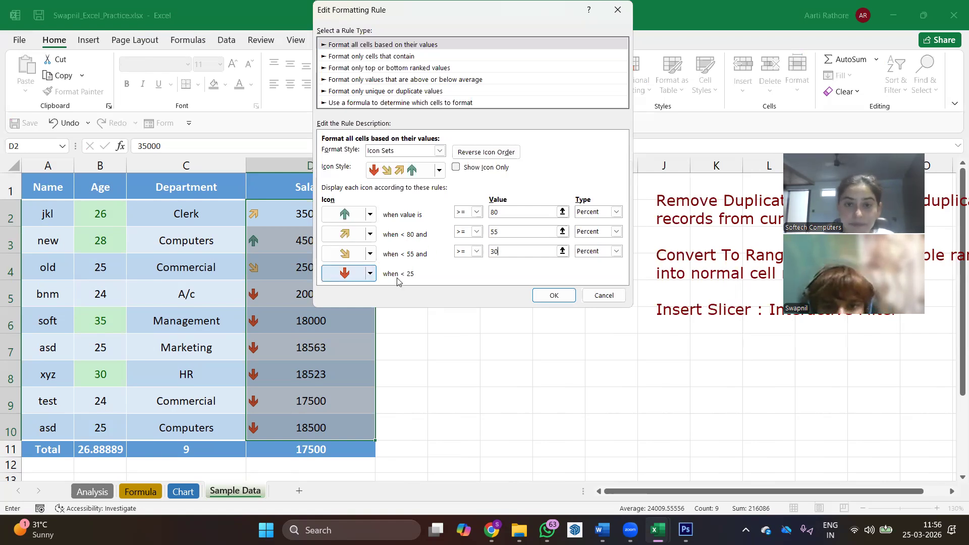
{"action": "left_click", "coordinate": [516, 234]}
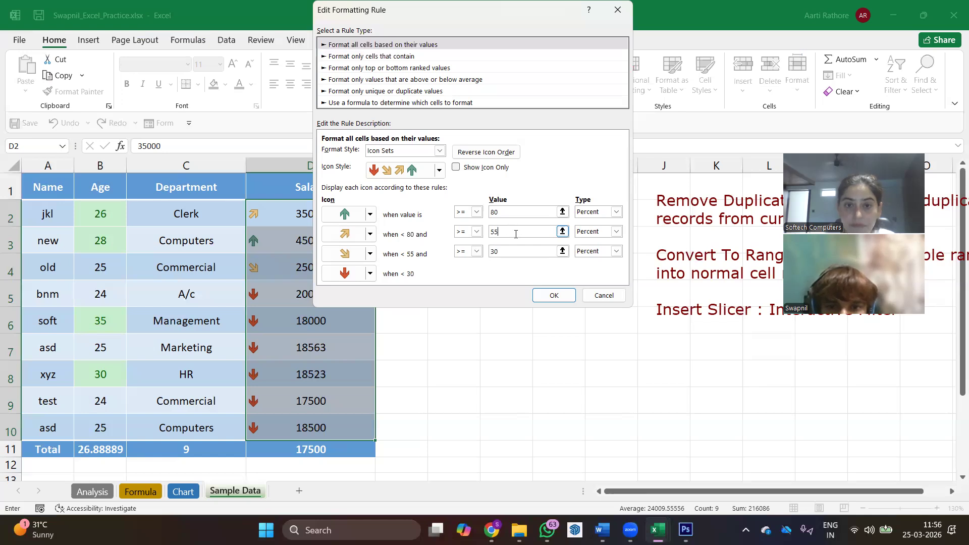
{"action": "left_click", "coordinate": [554, 295]}
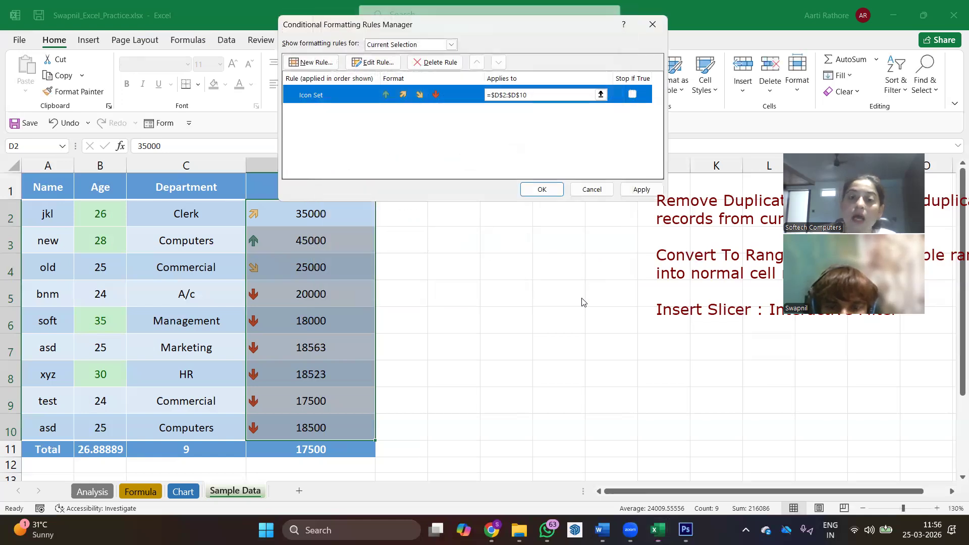
{"action": "left_click", "coordinate": [640, 190]}
{"action": "left_click", "coordinate": [541, 189]}
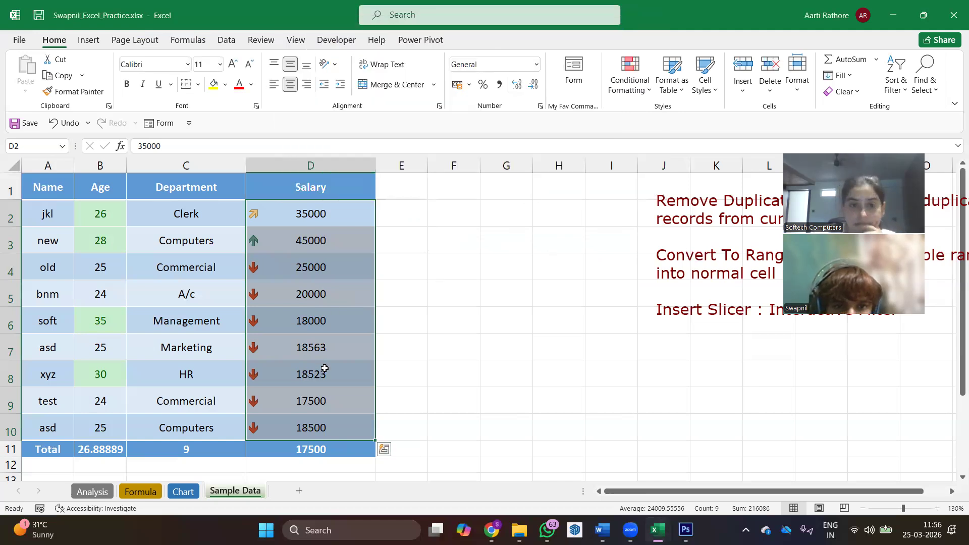
- Change the Management employee's salary in cell D6 to 40000
{"action": "scroll", "coordinate": [323, 369], "scroll_direction": "down", "scroll_amount": 1}
{"action": "scroll", "coordinate": [328, 371], "scroll_direction": "up", "scroll_amount": 1}
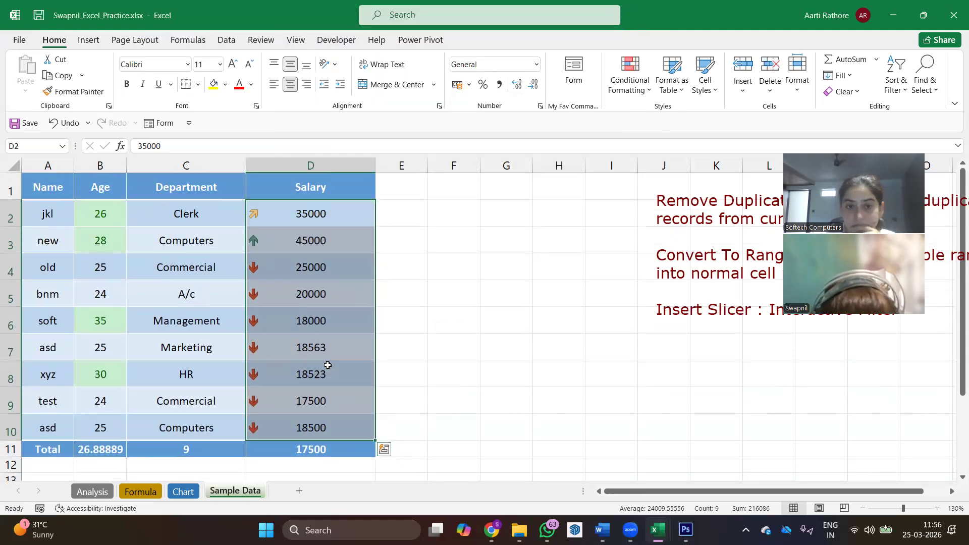
{"action": "left_click", "coordinate": [324, 316]}
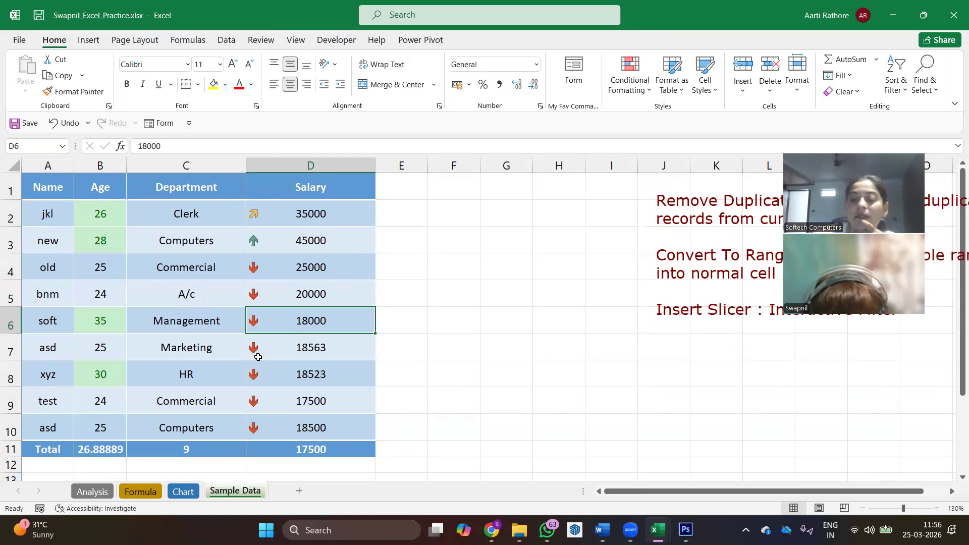
{"action": "type", "text": "40000"}
{"action": "key", "text": "Return"}
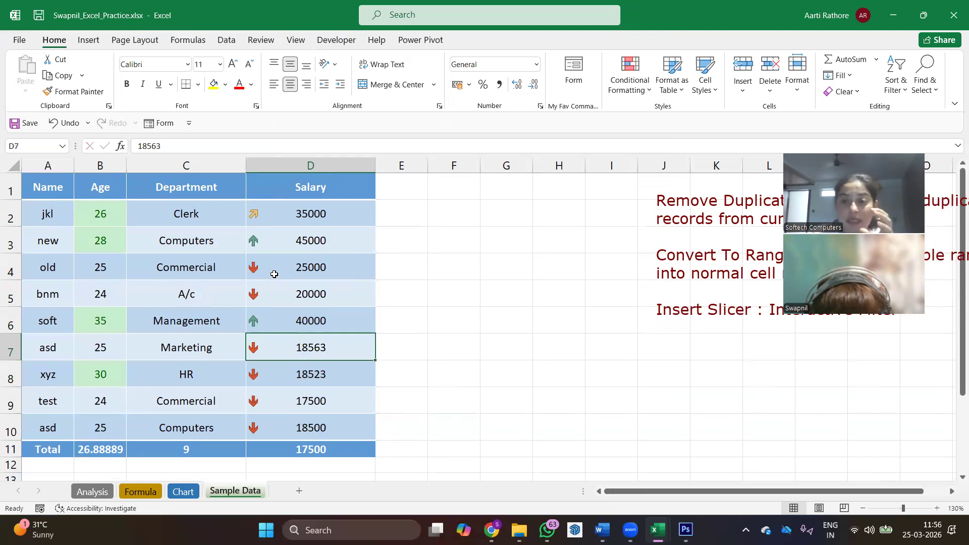
{"action": "left_click", "coordinate": [629, 76]}
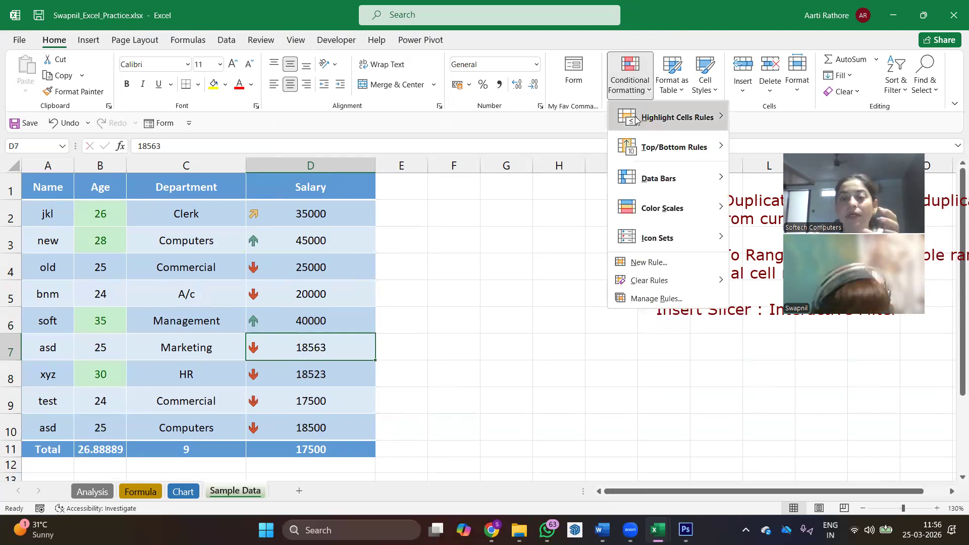
{"action": "left_click", "coordinate": [502, 311]}
{"action": "left_click", "coordinate": [642, 89]}
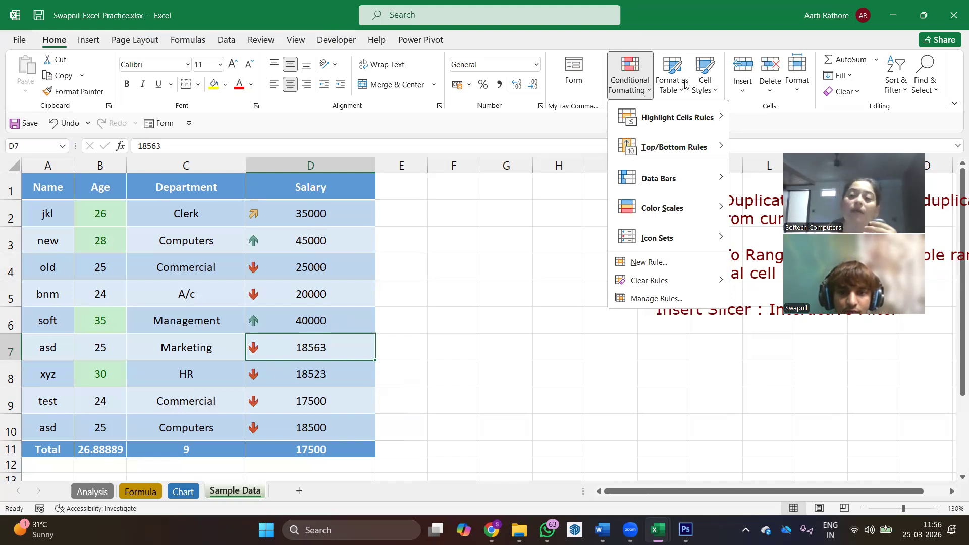
{"action": "key", "text": "Escape"}
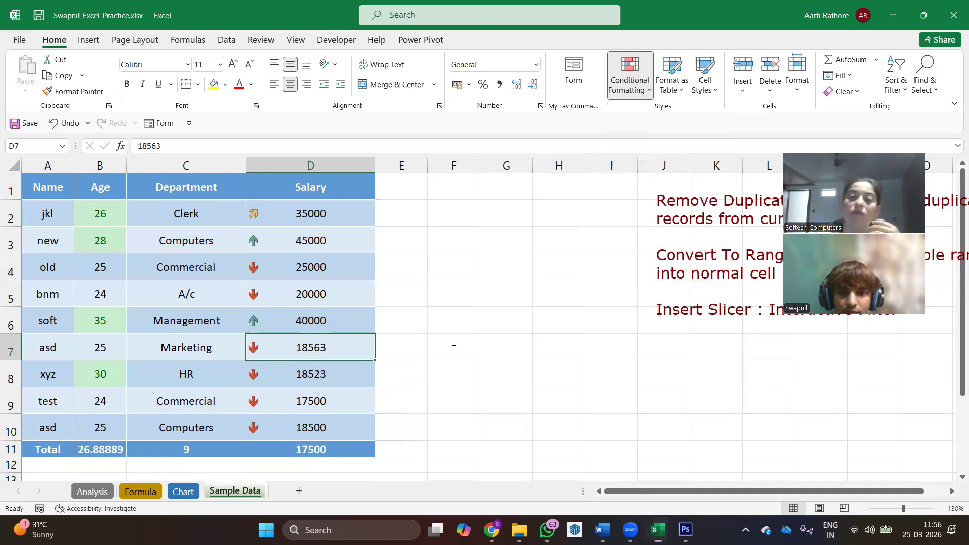
- Add a text annotation beside the table near cell F7 reading "Conditional FOrmatting: List of Preset Formatting rules"
{"action": "left_click", "coordinate": [454, 349]}
{"action": "type", "text": "C"}
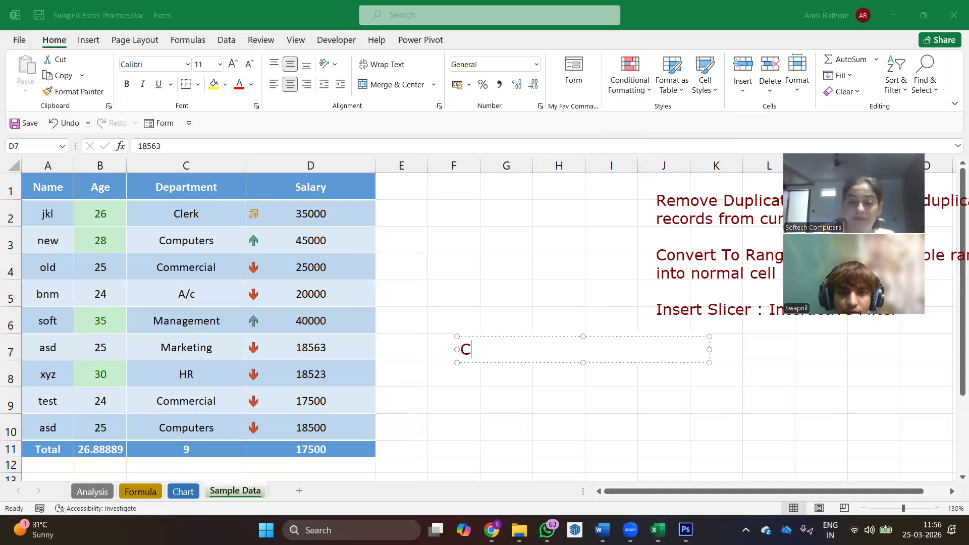
{"action": "type", "text": "onditional F"}
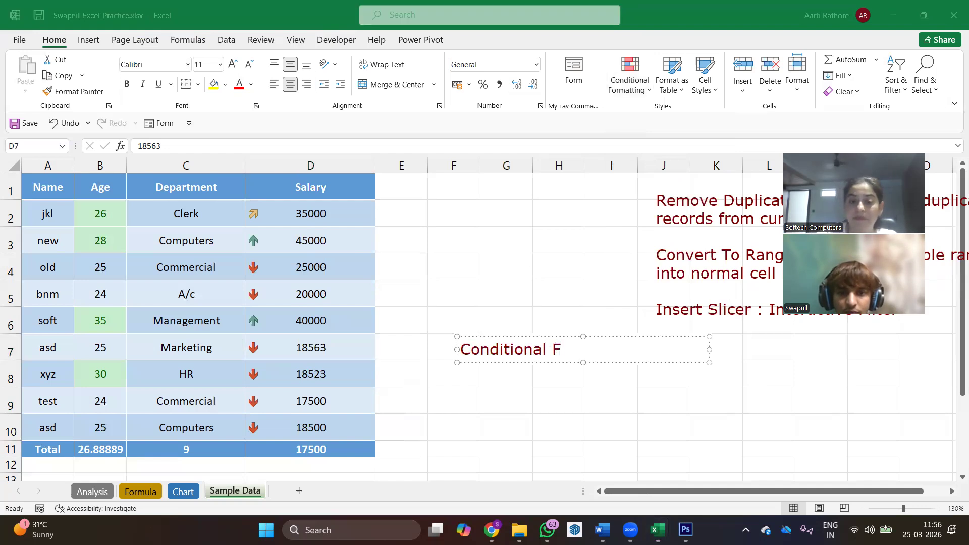
{"action": "type", "text": "Ormattin"}
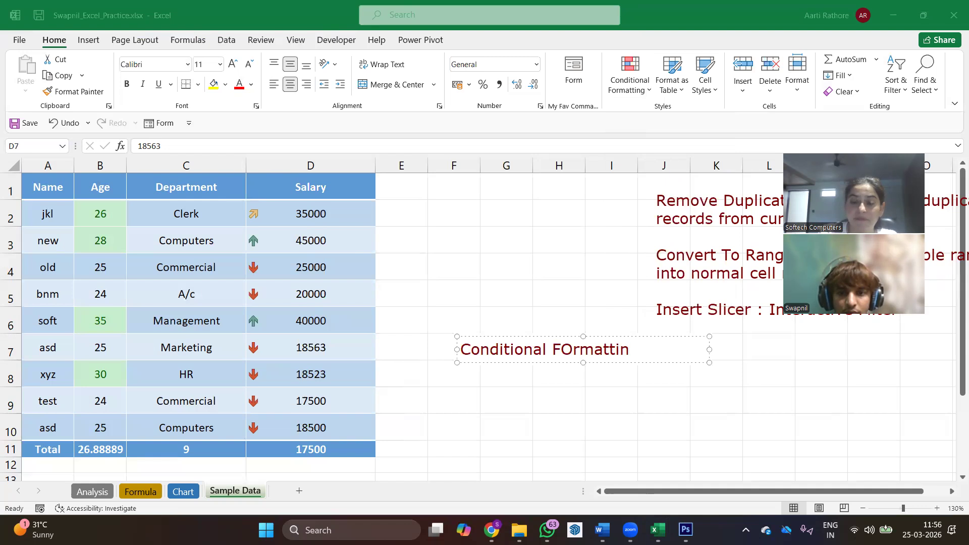
{"action": "type", "text": "g: "}
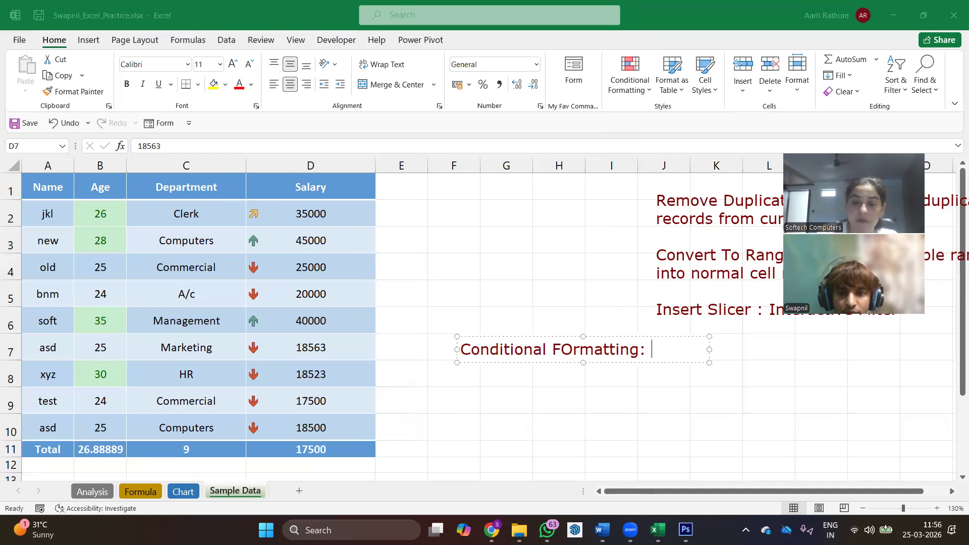
{"action": "type", "text": "List of Preset Formaa"}
{"action": "key", "text": "BackSpace"}
{"action": "type", "text": "tting rules"}
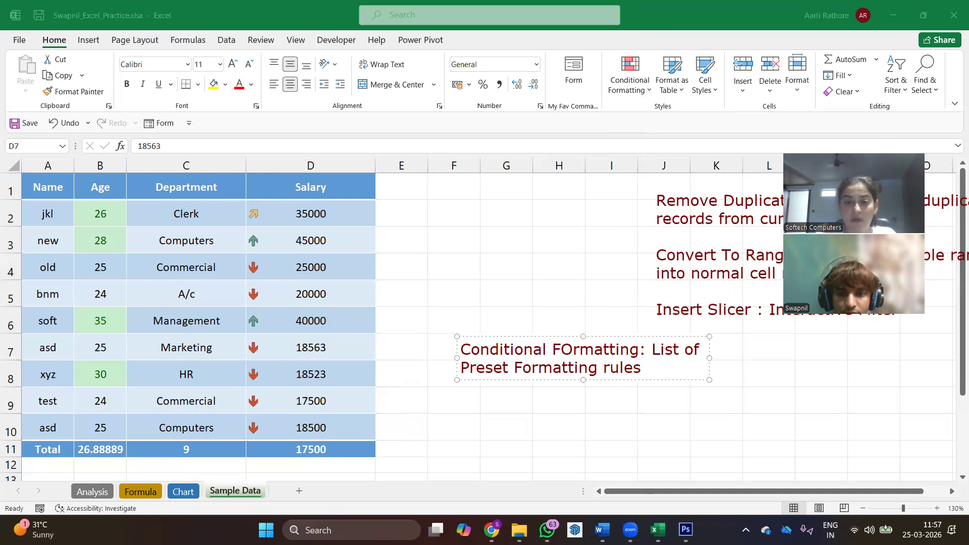
- Correct the miscapitalized word in the annotation's first line to "Formatting"
{"action": "key", "text": "Left"}
{"action": "key", "text": "Left"}
{"action": "key", "text": "Left"}
{"action": "key", "text": "Left"}
{"action": "key", "text": "Left"}
{"action": "key", "text": "Left"}
{"action": "key", "text": "Left"}
{"action": "key", "text": "Left"}
{"action": "key", "text": "Left"}
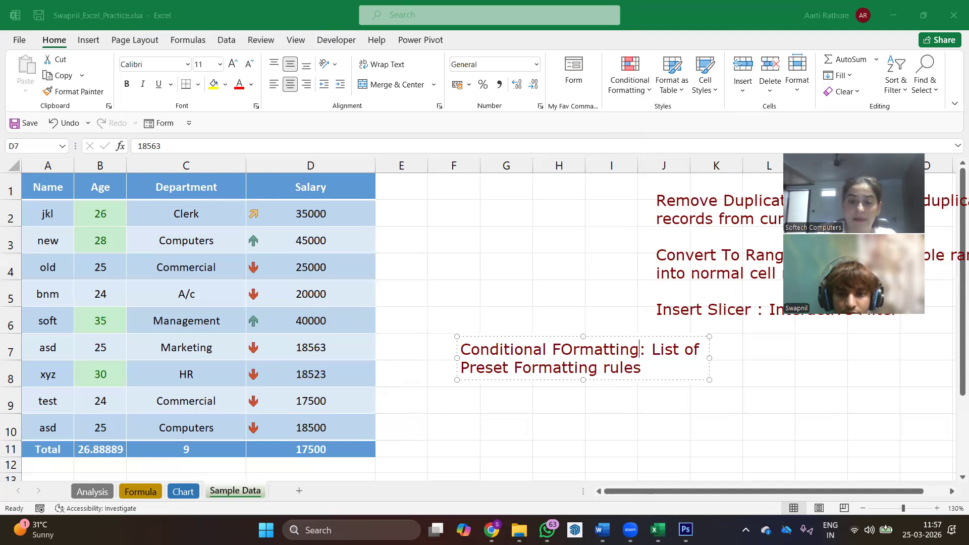
{"action": "key", "text": "Left"}
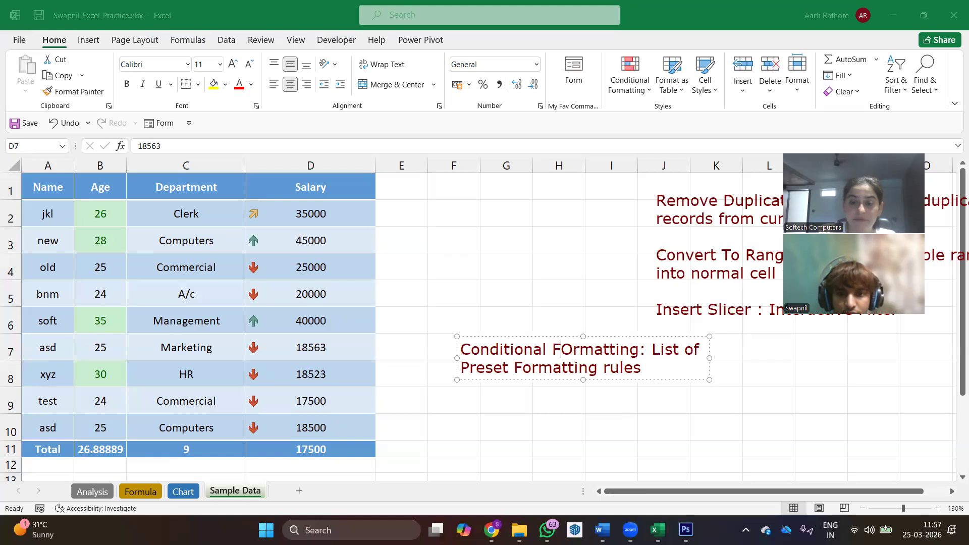
{"action": "key", "text": "BackSpace"}
{"action": "type", "text": "o"}
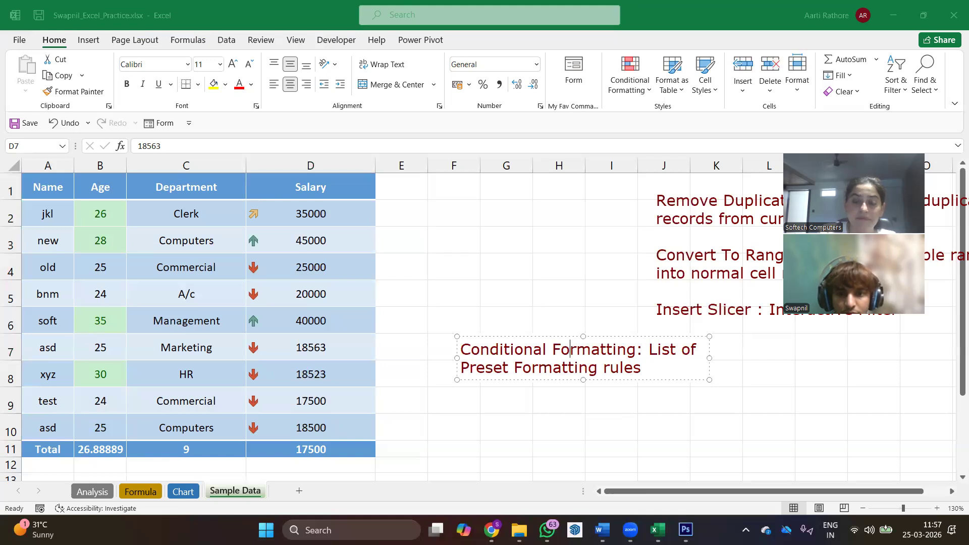
- Continue the Conditional Formatting annotation with "which can be applied on selected data range and can be modified as per requirement" and widen its text box
{"action": "key", "text": "Right"}
{"action": "key", "text": "Right"}
{"action": "key", "text": "Right"}
{"action": "key", "text": "Right"}
{"action": "key", "text": "Right"}
{"action": "key", "text": "Right"}
{"action": "key", "text": "Right"}
{"action": "key", "text": "Right"}
{"action": "key", "text": "Right"}
{"action": "key", "text": "Right"}
{"action": "key", "text": "Right"}
{"action": "type", "text": "wh"}
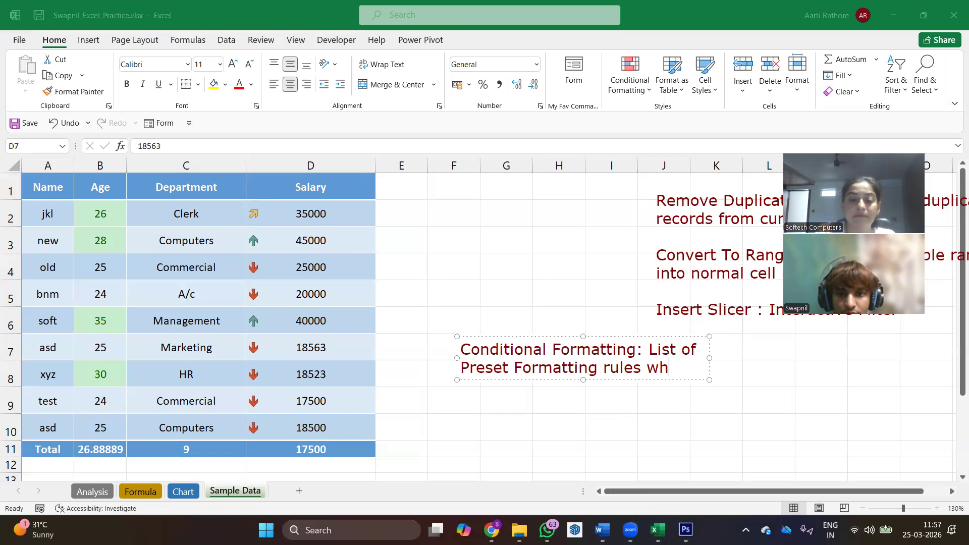
{"action": "type", "text": "ich can be a"}
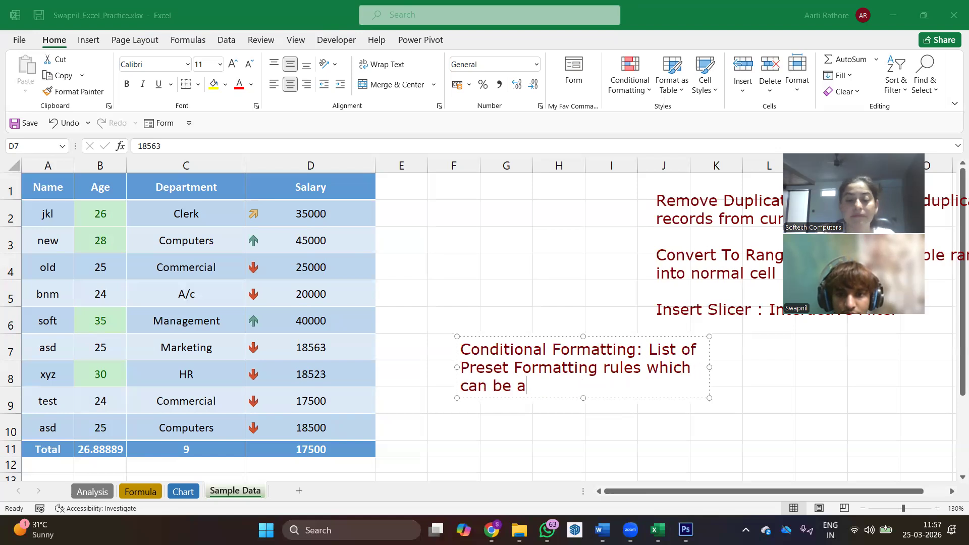
{"action": "type", "text": "pplied on se"}
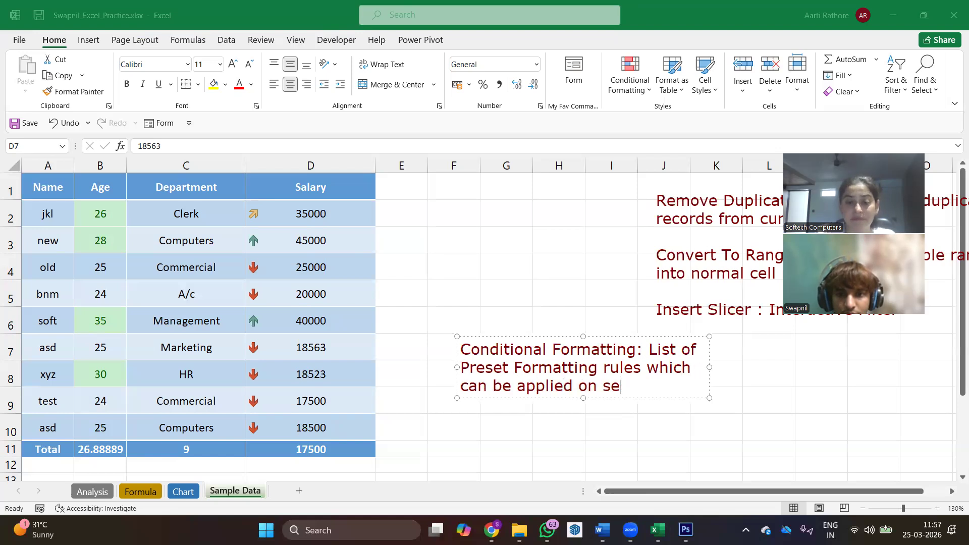
{"action": "type", "text": "lected d"}
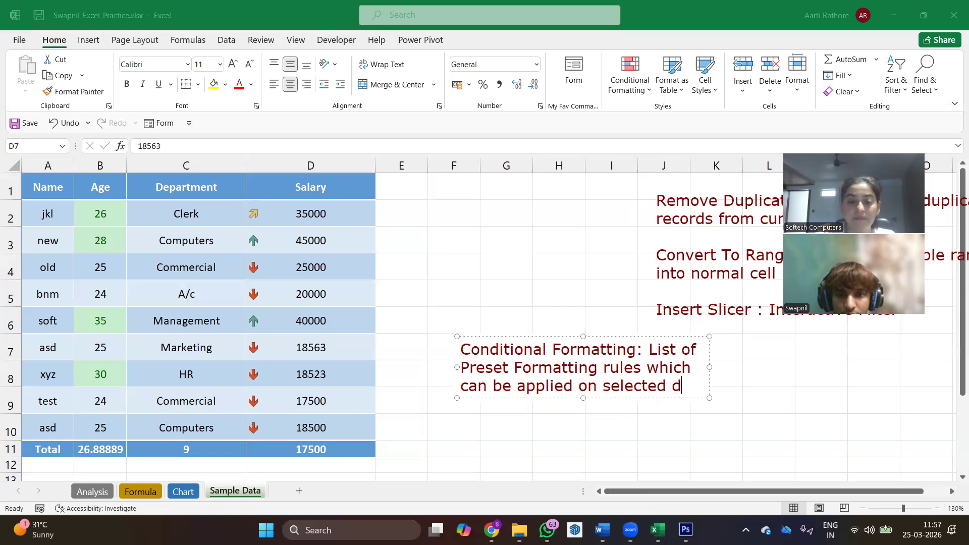
{"action": "type", "text": "ata range "}
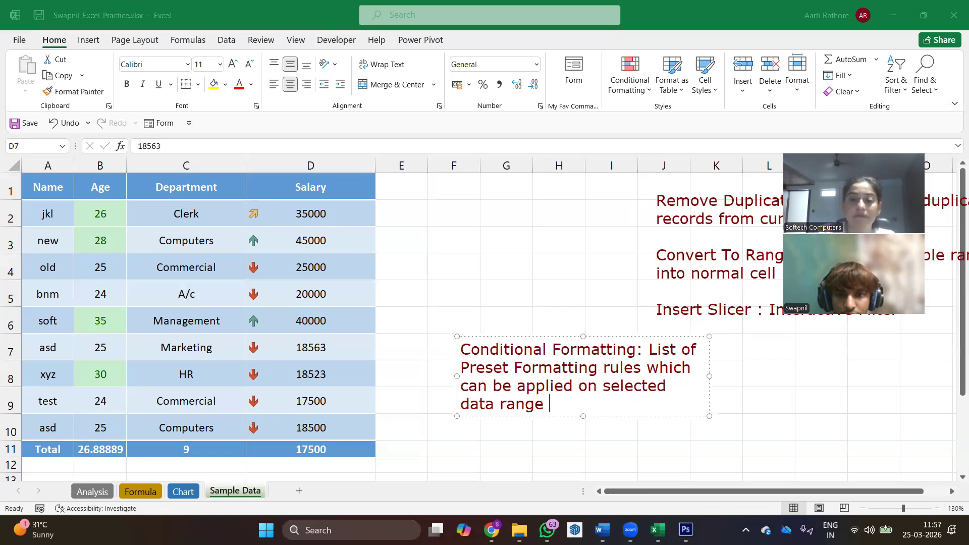
{"action": "type", "text": "and c"}
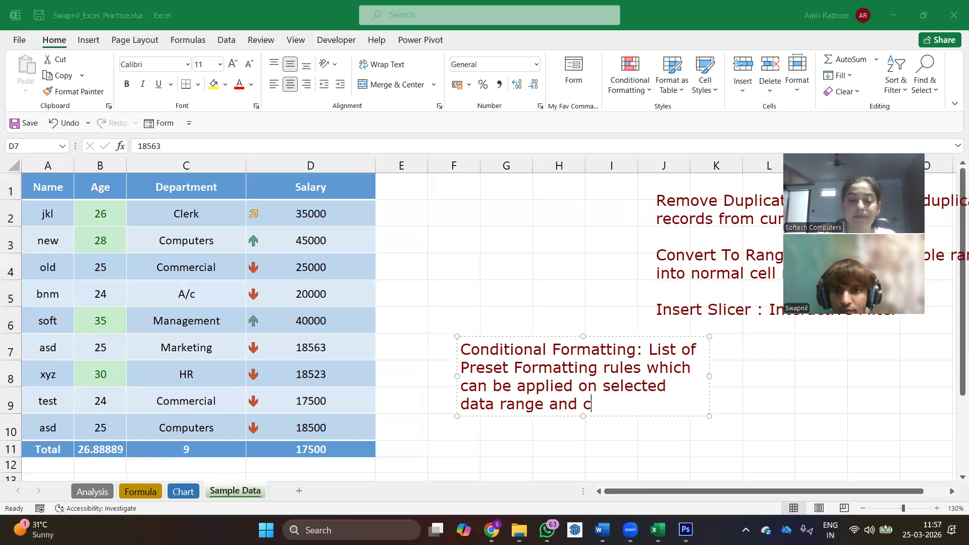
{"action": "type", "text": "an be modifi"}
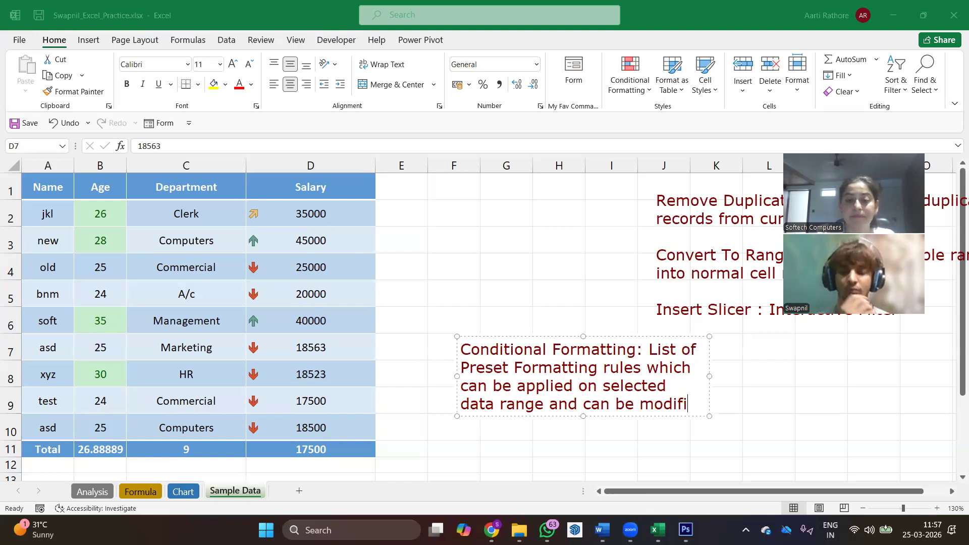
{"action": "type", "text": "ed as per requirement"}
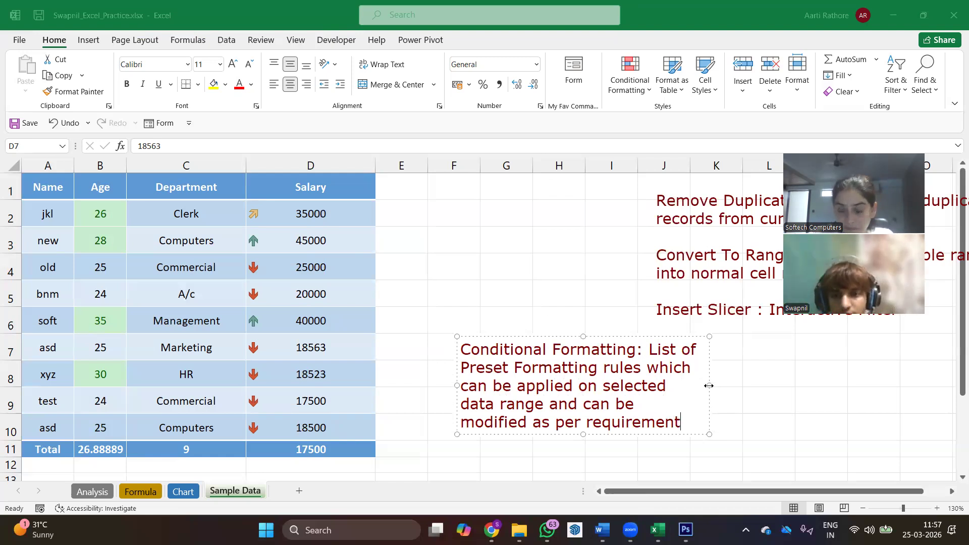
{"action": "left_click_drag", "start_coordinate": [710, 386], "coordinate": [798, 385]}
{"action": "left_click", "coordinate": [738, 424]}
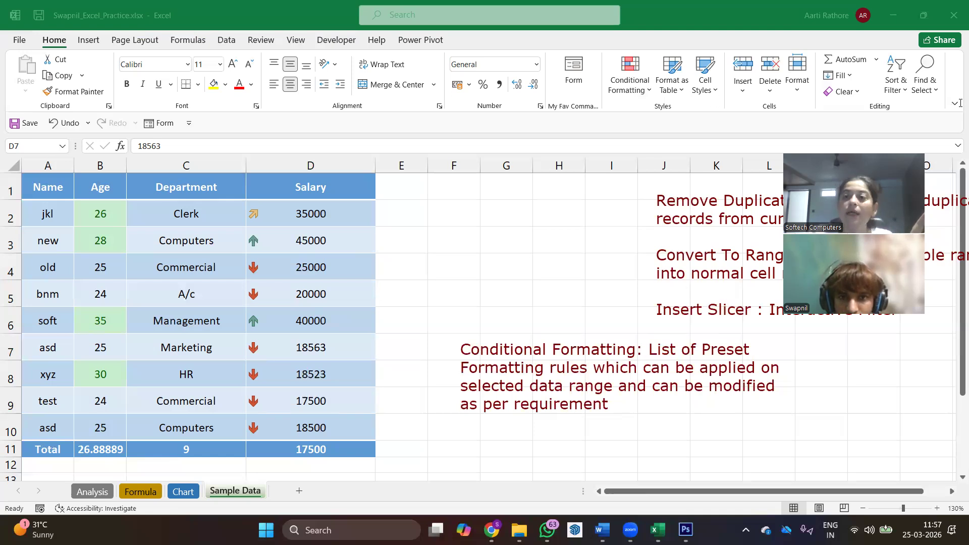
{"action": "left_click", "coordinate": [622, 96]}
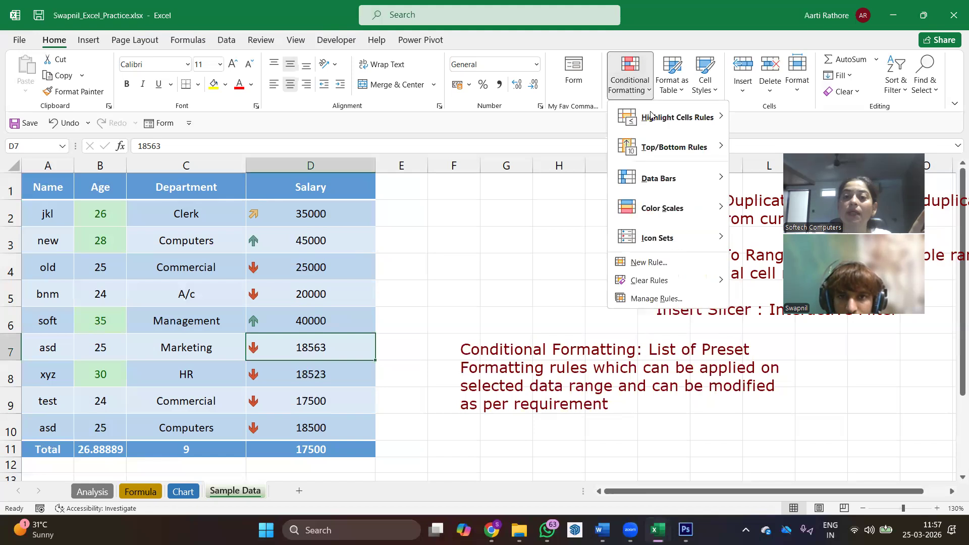
{"action": "mouse_move", "coordinate": [653, 120]}
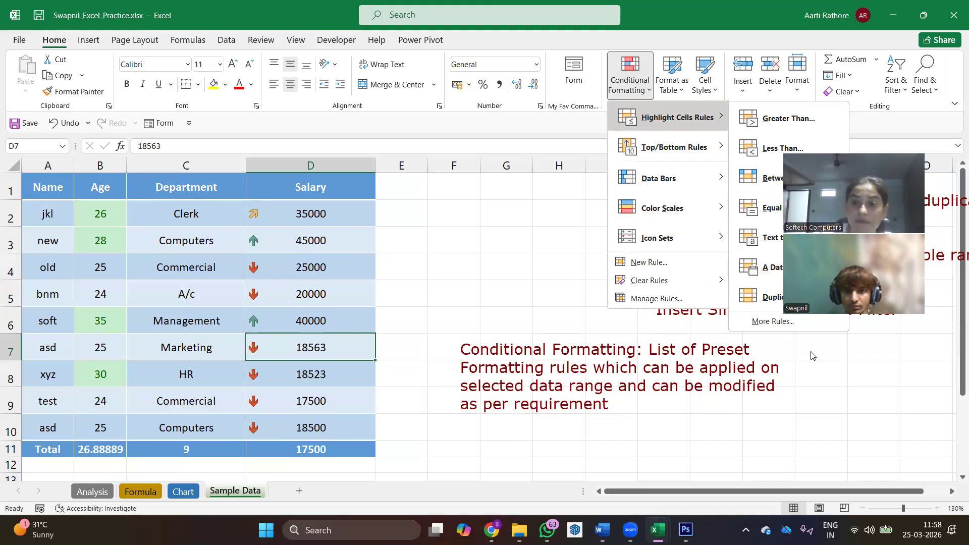
{"action": "left_click", "coordinate": [336, 323]}
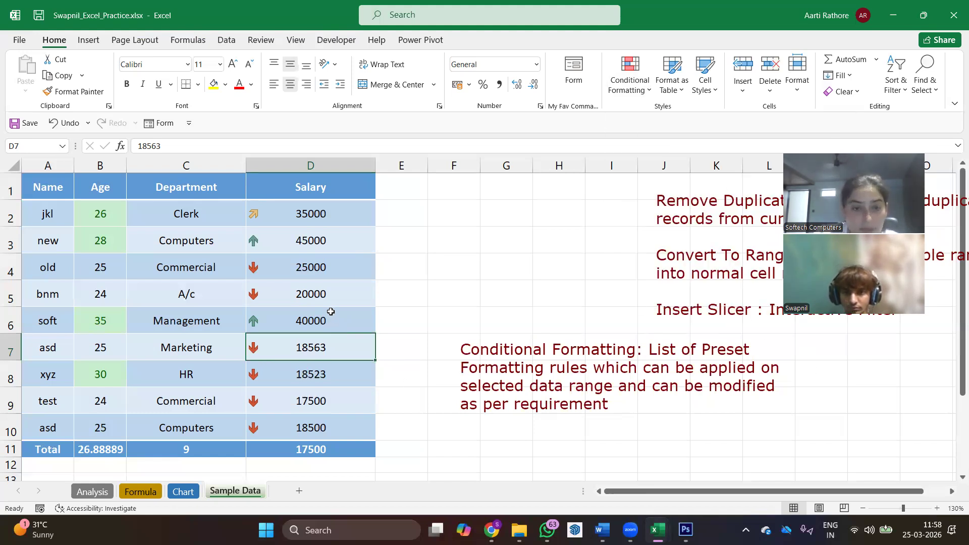
- Change the Management employee's salary in cell D6 to 20000
{"action": "left_click", "coordinate": [330, 320]}
{"action": "type", "text": "20000"}
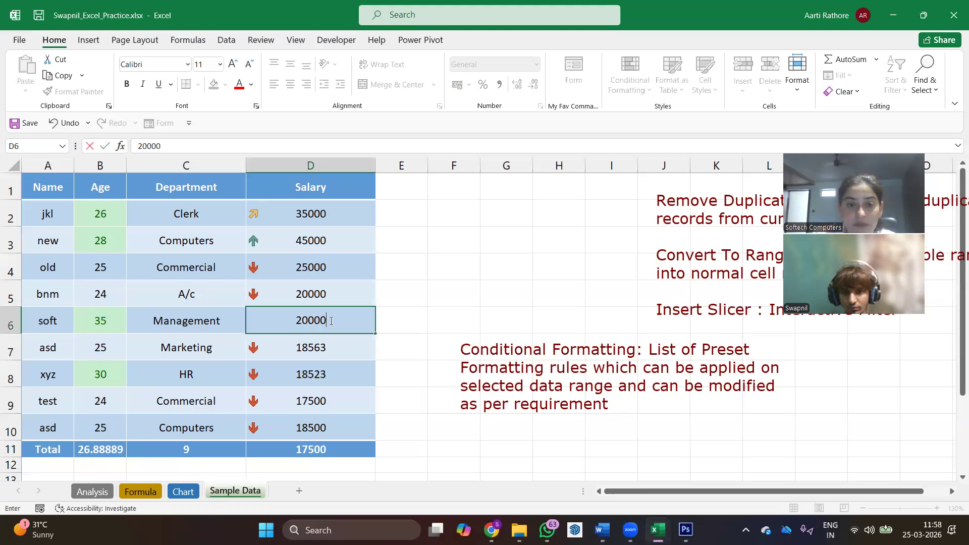
{"action": "key", "text": "Return"}
- Apply a Duplicate Values highlight rule with a Red Border to the salaries in D2:D10
{"action": "left_click_drag", "start_coordinate": [342, 202], "coordinate": [344, 429]}
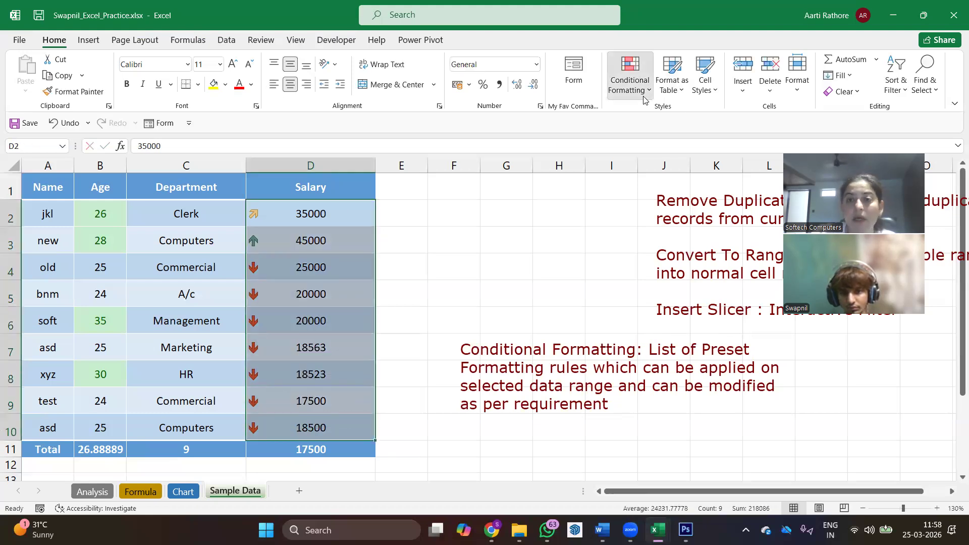
{"action": "left_click", "coordinate": [630, 84]}
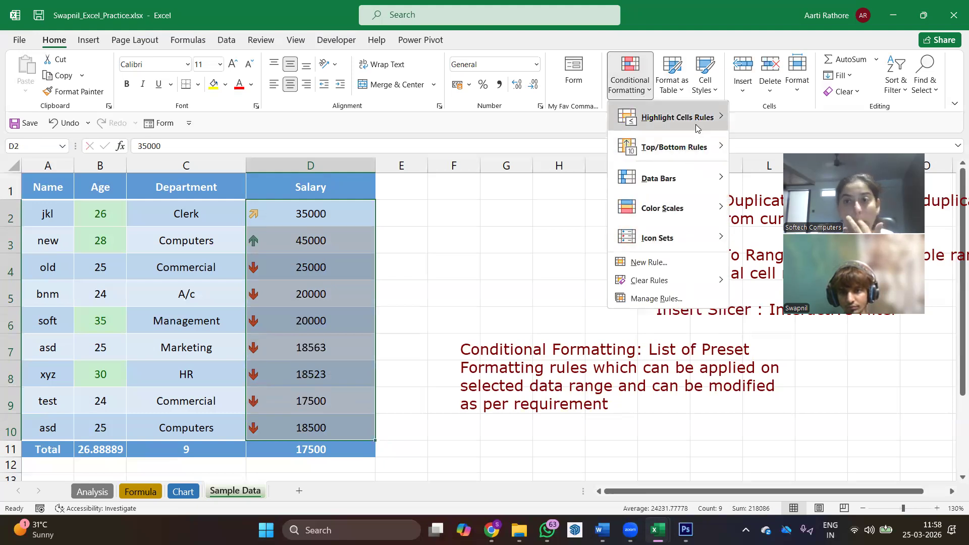
{"action": "mouse_move", "coordinate": [696, 124]}
{"action": "left_click", "coordinate": [760, 297]}
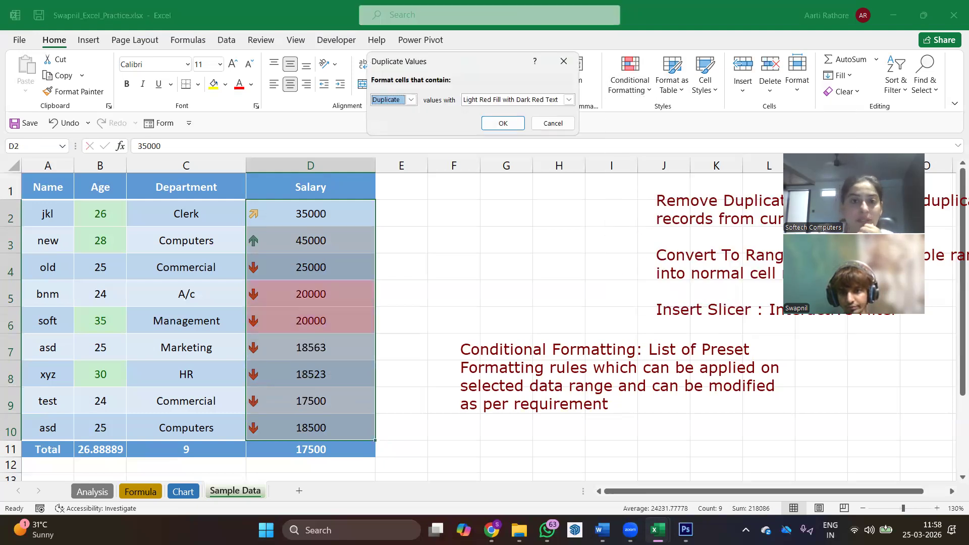
{"action": "left_click", "coordinate": [569, 100]}
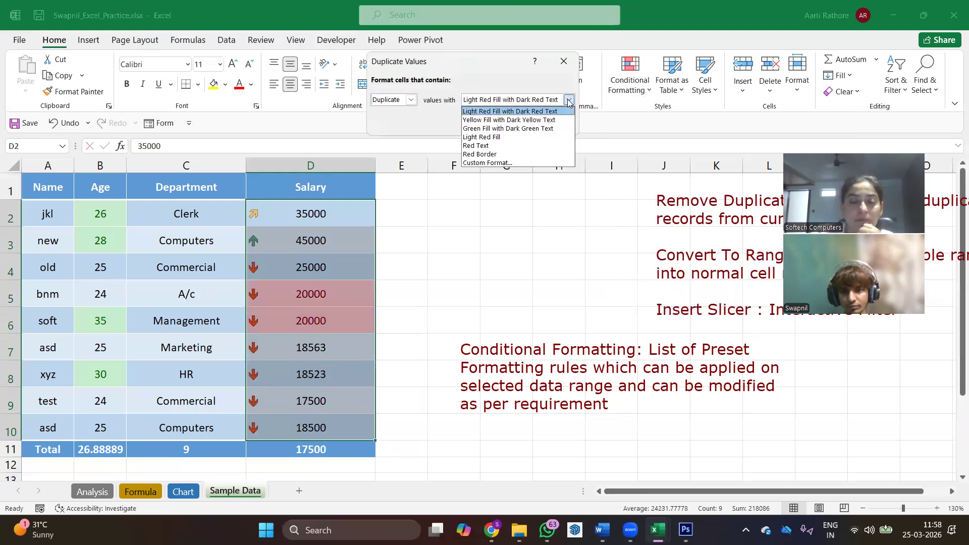
{"action": "left_click", "coordinate": [486, 154]}
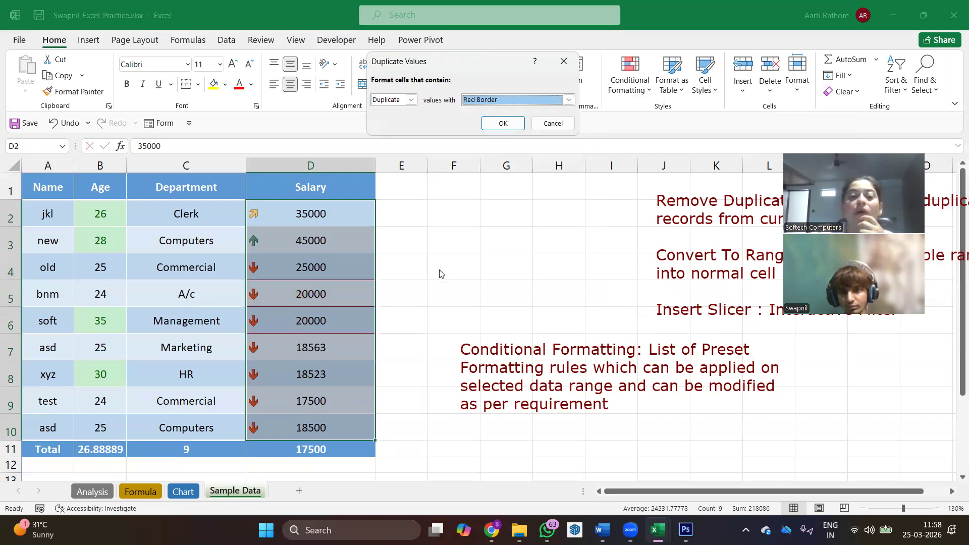
{"action": "left_click", "coordinate": [503, 123]}
{"action": "left_click", "coordinate": [456, 248]}
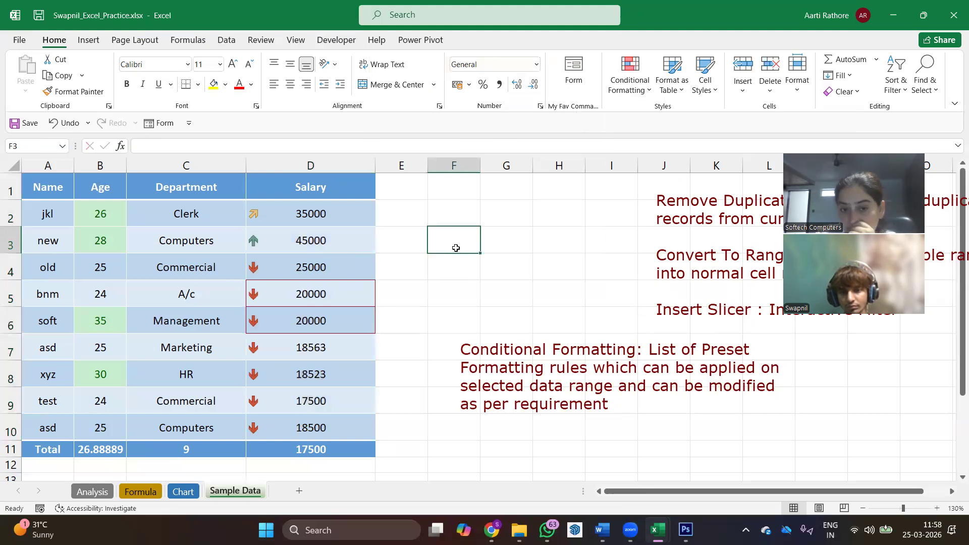
- Change the salary in the last employee row, cell D10, to 17500
{"action": "left_click", "coordinate": [284, 434]}
{"action": "type", "text": "17500"}
{"action": "key", "text": "Return"}
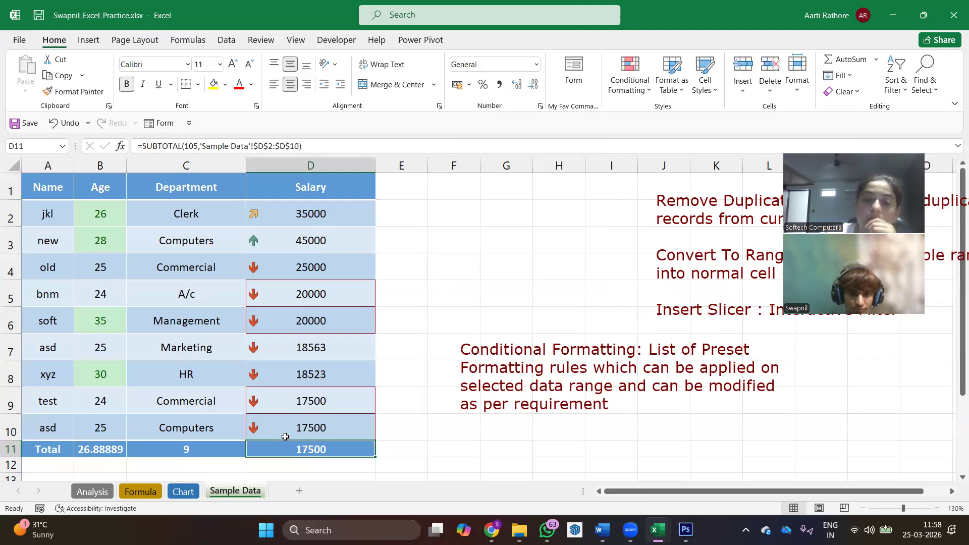
{"action": "scroll", "coordinate": [383, 331], "scroll_direction": "down", "scroll_amount": 1}
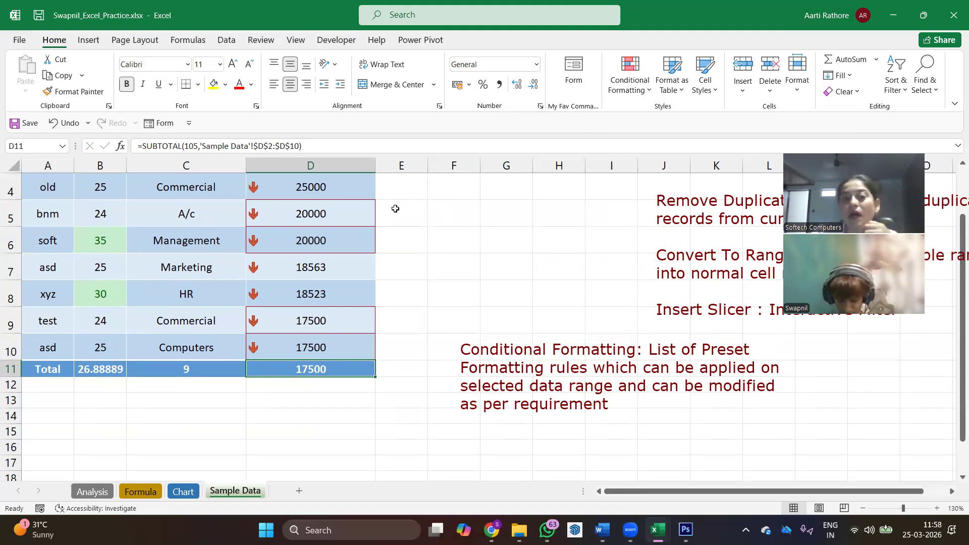
{"action": "scroll", "coordinate": [394, 212], "scroll_direction": "up", "scroll_amount": 1}
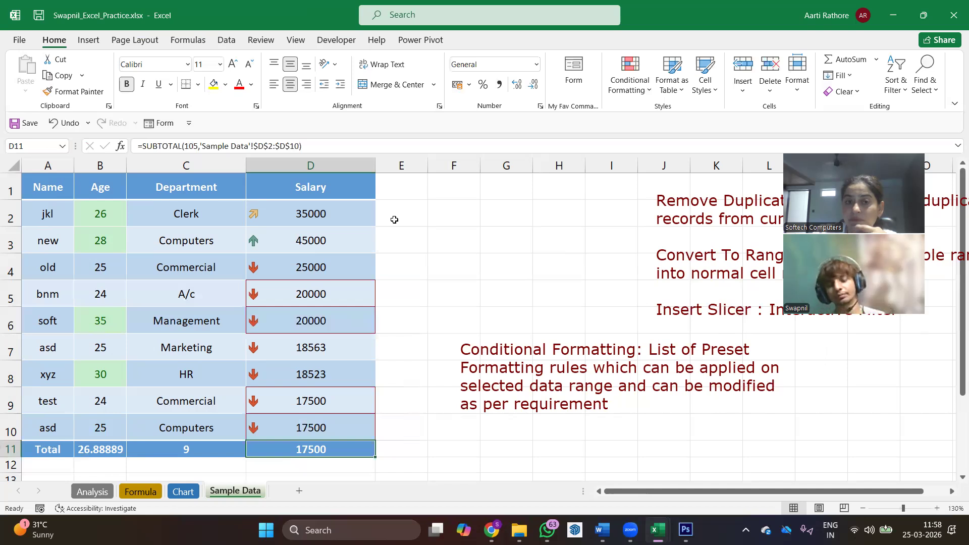
- Format the range A1:D11 as a table with headers, using a blue banded table style
{"action": "left_click", "coordinate": [191, 205]}
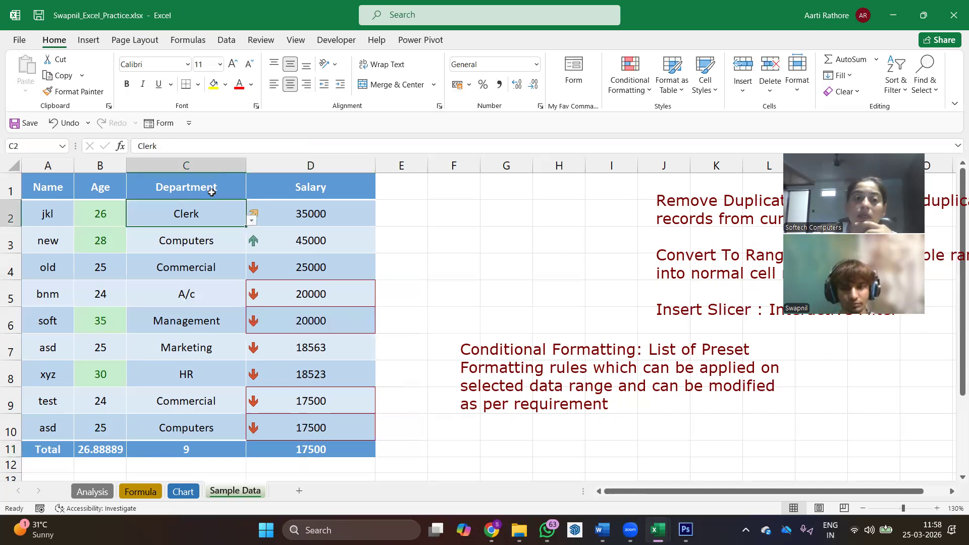
{"action": "left_click_drag", "start_coordinate": [68, 195], "coordinate": [338, 452]}
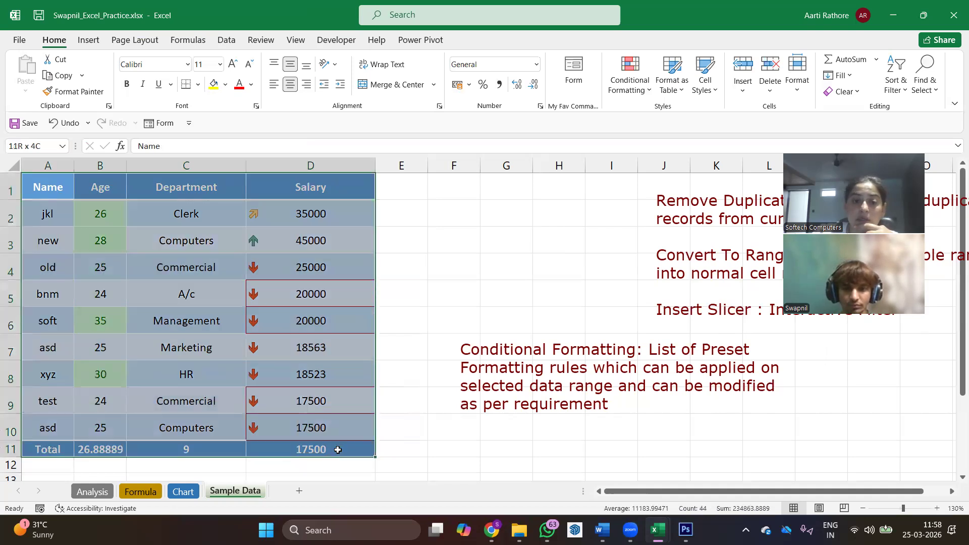
{"action": "left_click", "coordinate": [680, 98]}
{"action": "left_click", "coordinate": [719, 169]}
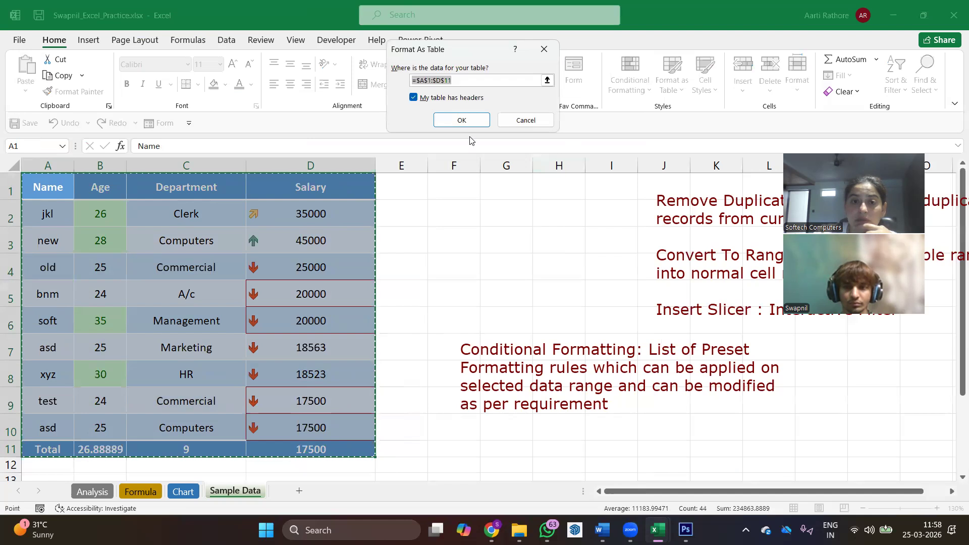
{"action": "left_click", "coordinate": [462, 120]}
{"action": "left_click", "coordinate": [202, 241]}
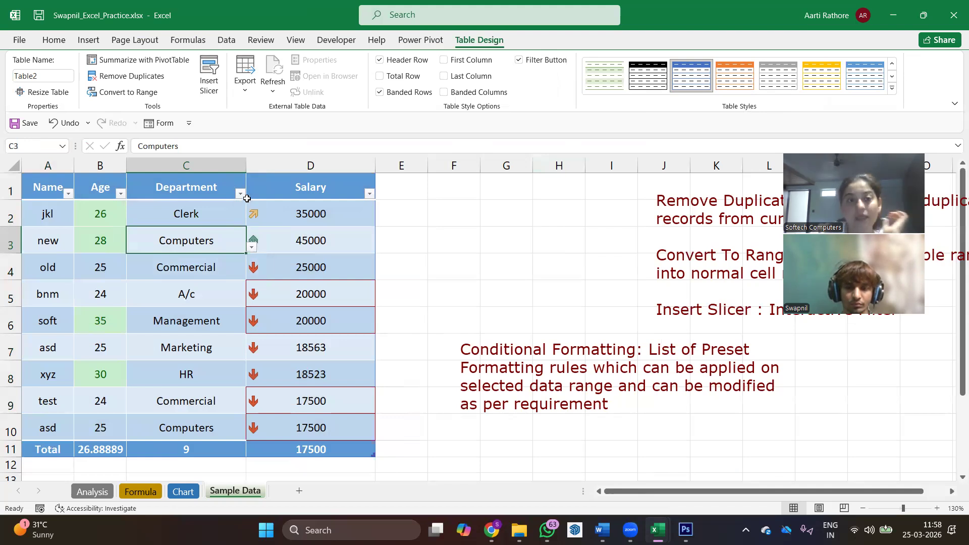
- Examine the sort and filter options offered for the table's Department, Age and Salary columns
{"action": "left_click", "coordinate": [242, 194]}
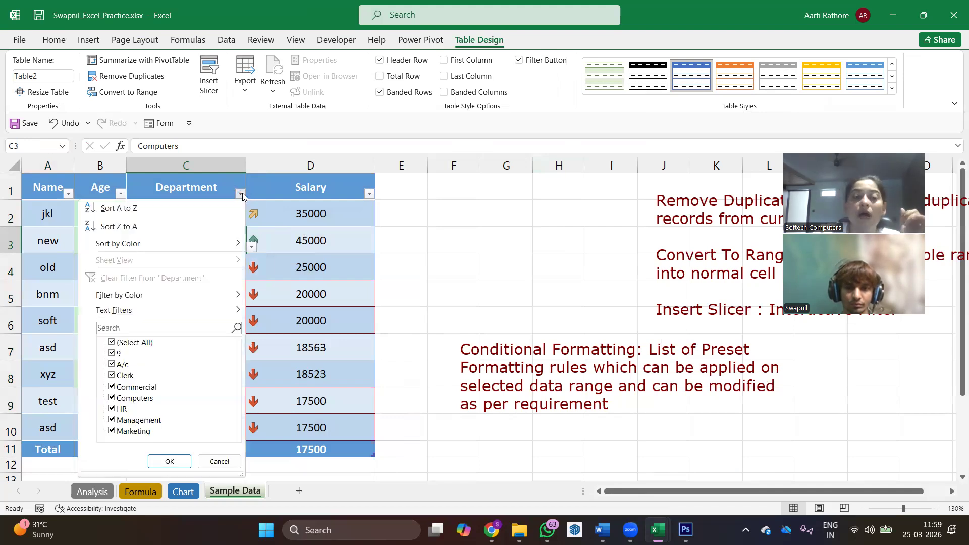
{"action": "left_click", "coordinate": [120, 195]}
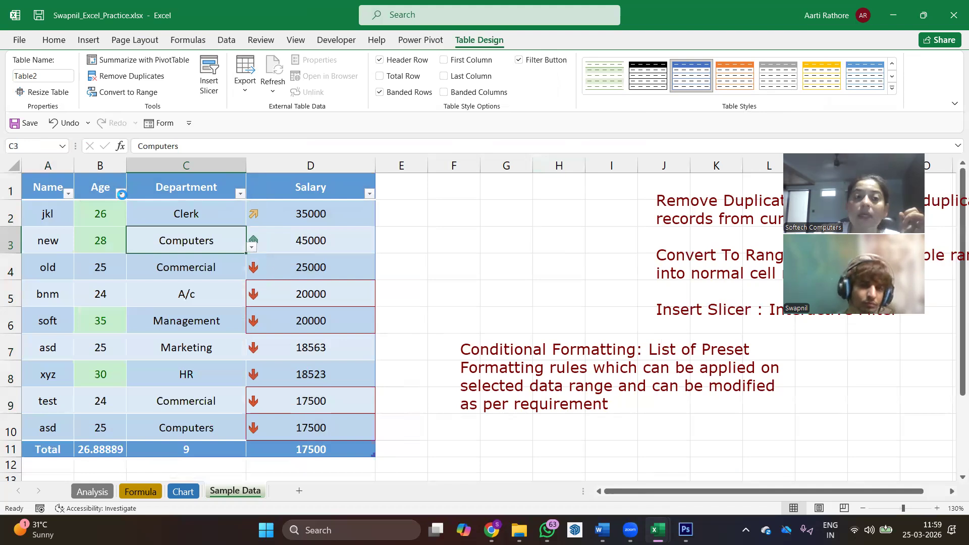
{"action": "left_click", "coordinate": [121, 194]}
{"action": "left_click", "coordinate": [370, 194]}
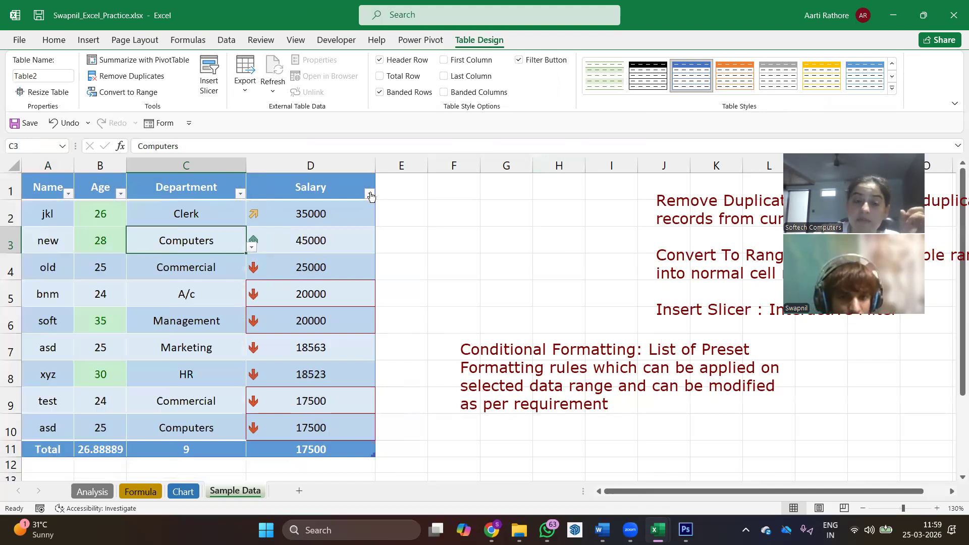
{"action": "left_click", "coordinate": [370, 194]}
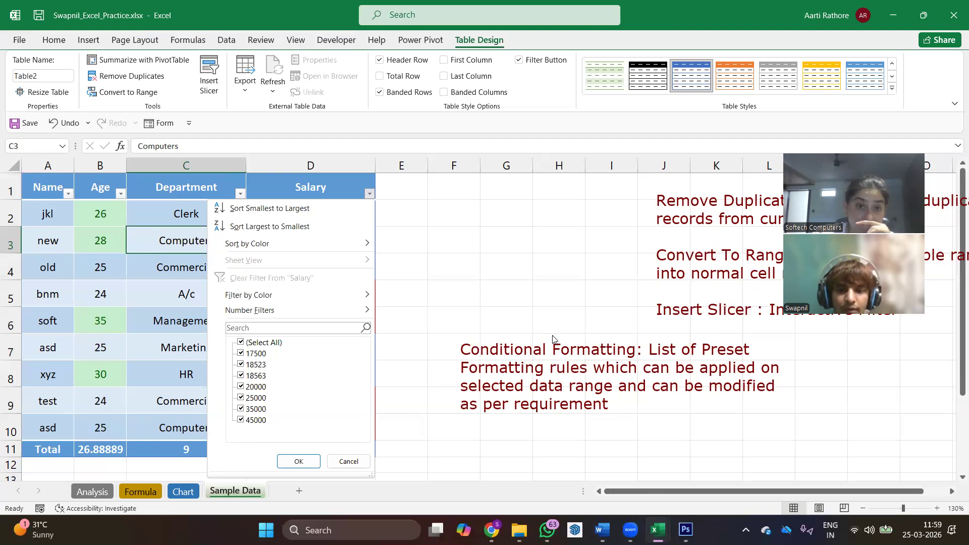
{"action": "left_click", "coordinate": [587, 306]}
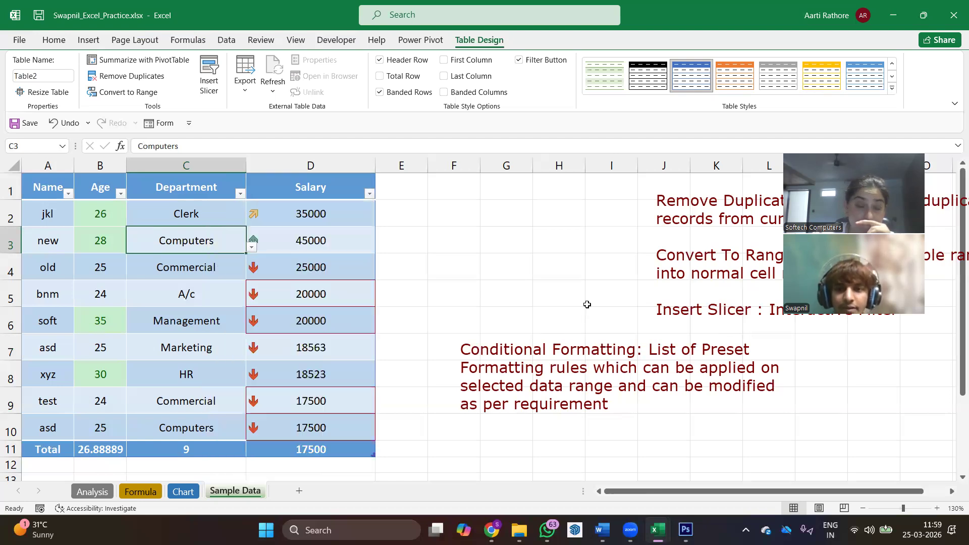
- Sort the table by Salary from largest to smallest
{"action": "left_click", "coordinate": [369, 194]}
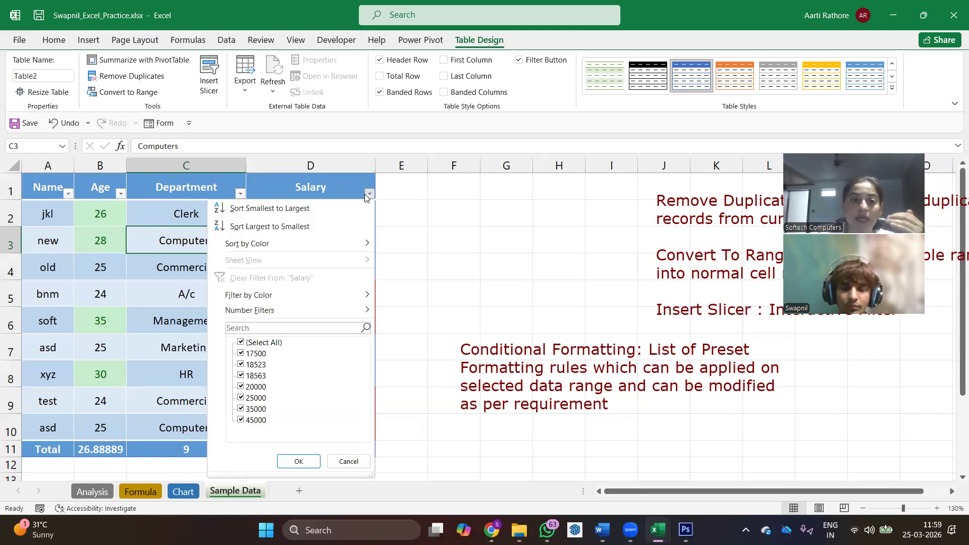
{"action": "left_click", "coordinate": [299, 226]}
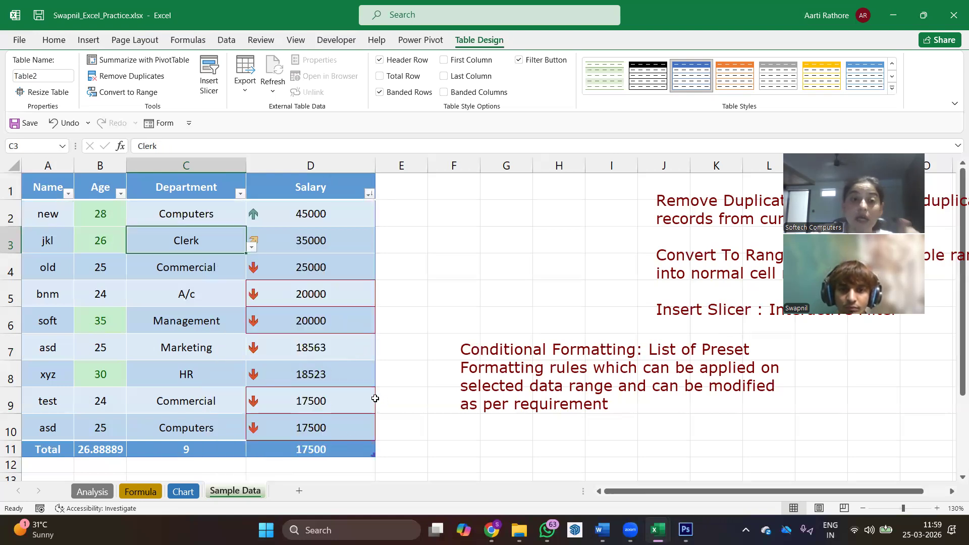
- Try to sort the table by Department from A to Z and undo the attempts
{"action": "left_click", "coordinate": [239, 193]}
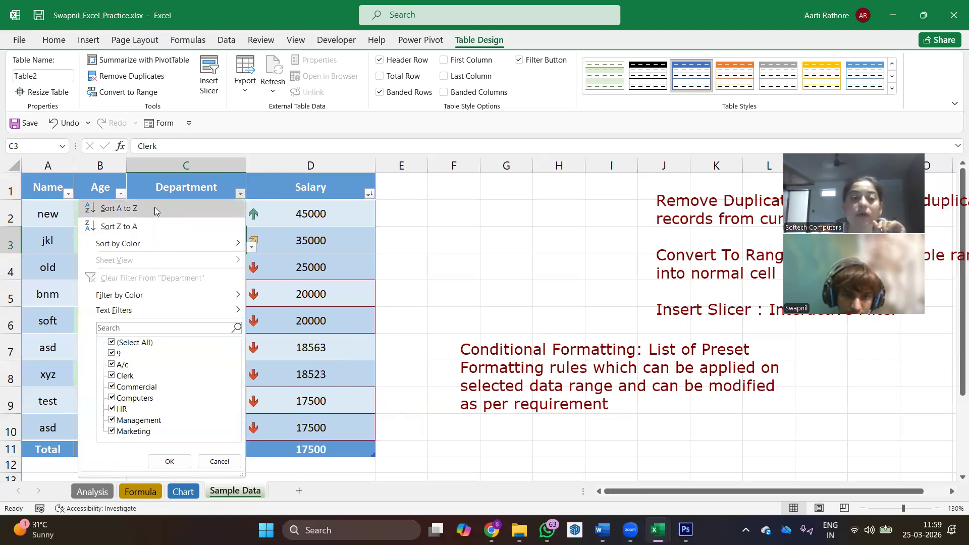
{"action": "left_click", "coordinate": [155, 208]}
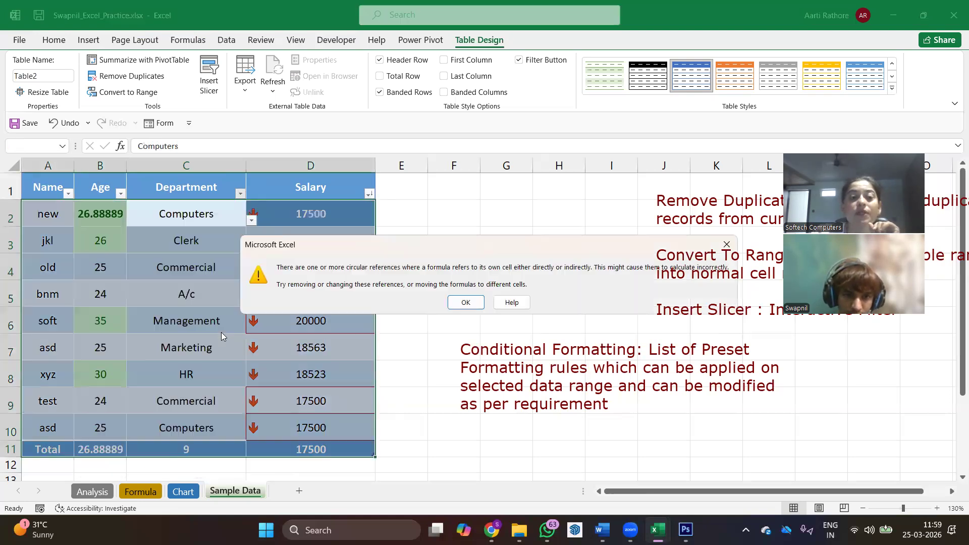
{"action": "left_click", "coordinate": [465, 303]}
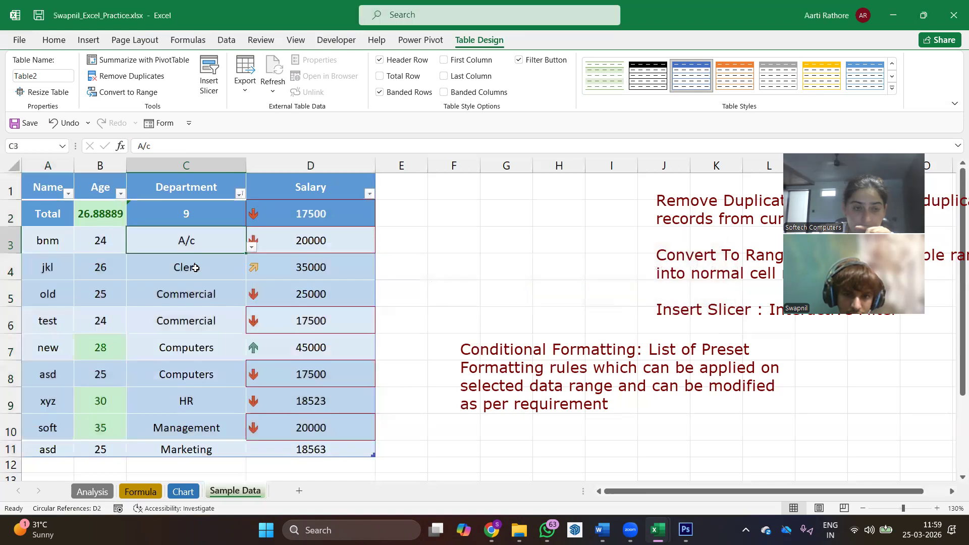
{"action": "key", "text": "ctrl+z"}
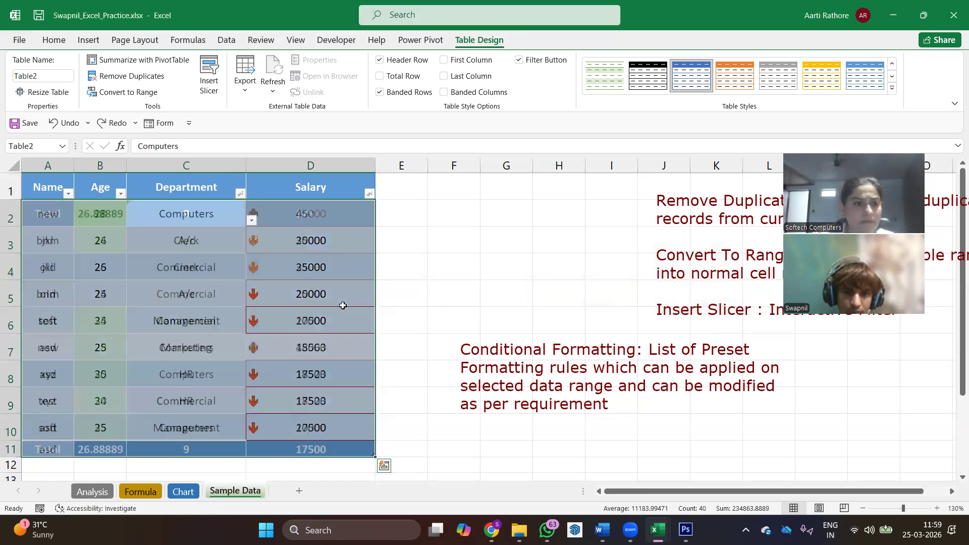
{"action": "key", "text": "ctrl+z"}
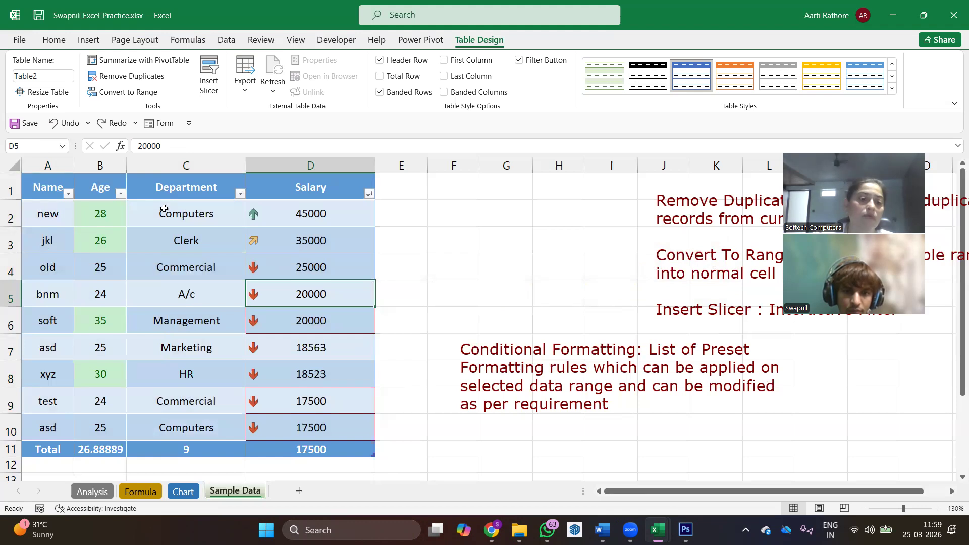
{"action": "left_click", "coordinate": [241, 197]}
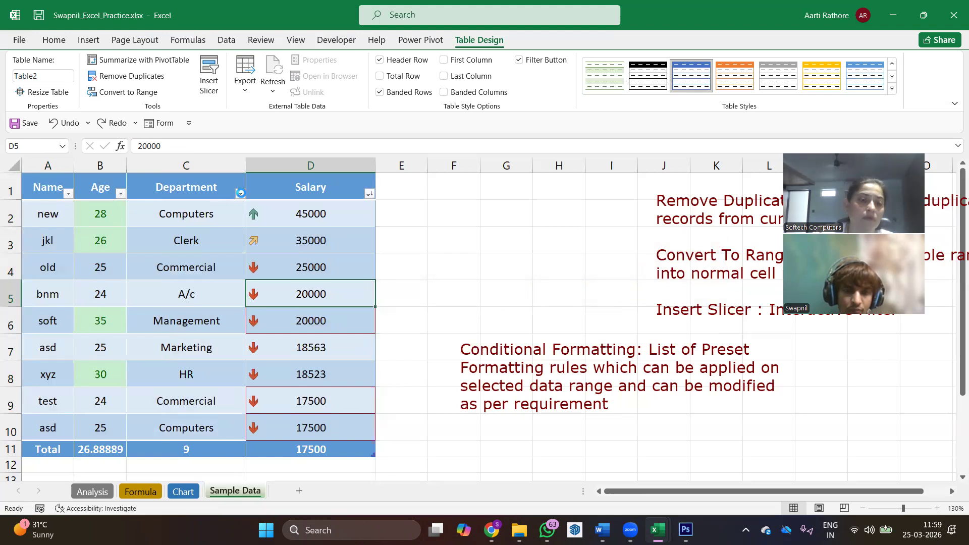
{"action": "left_click", "coordinate": [185, 207]}
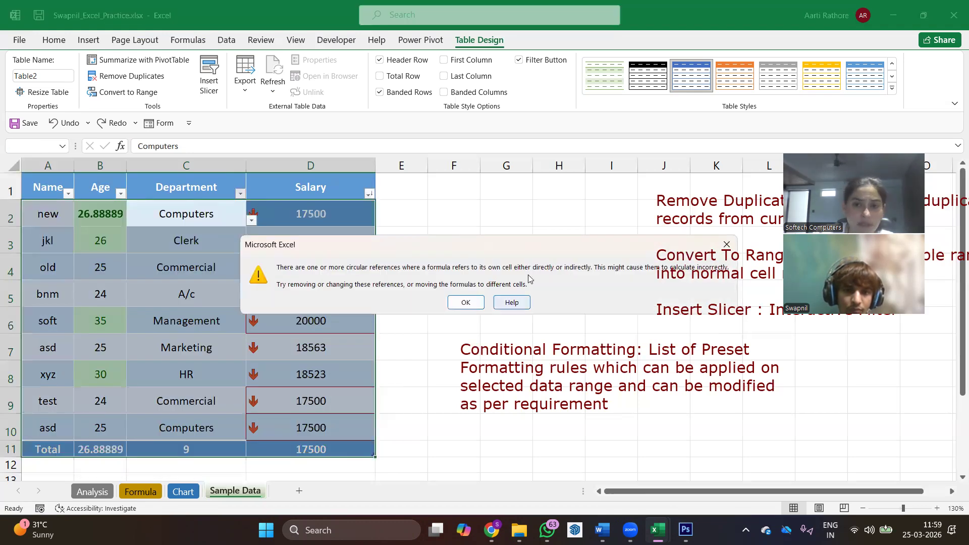
{"action": "left_click", "coordinate": [727, 244]}
{"action": "key", "text": "ctrl+z"}
{"action": "left_click", "coordinate": [180, 409]}
{"action": "left_click_drag", "start_coordinate": [38, 191], "coordinate": [329, 429]}
{"action": "left_click", "coordinate": [239, 244]}
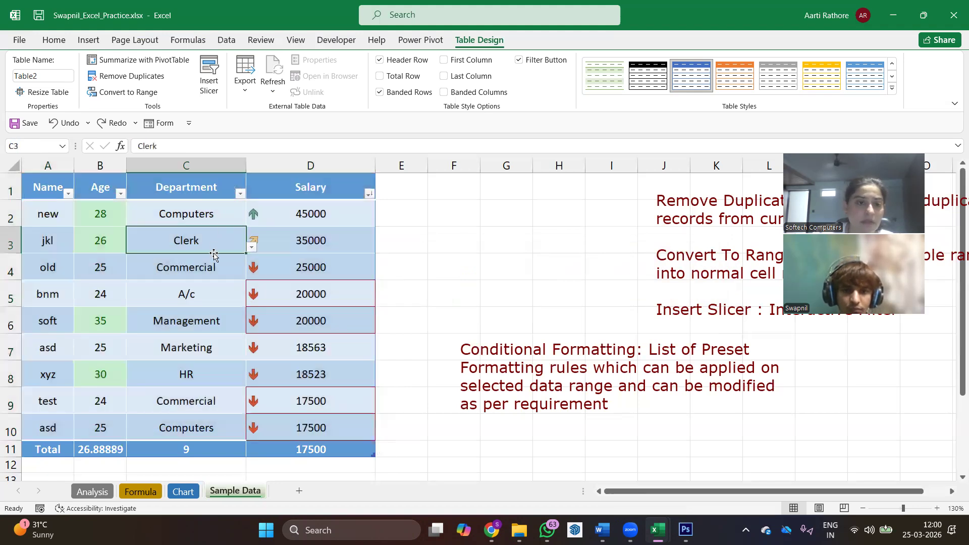
{"action": "left_click", "coordinate": [237, 191]}
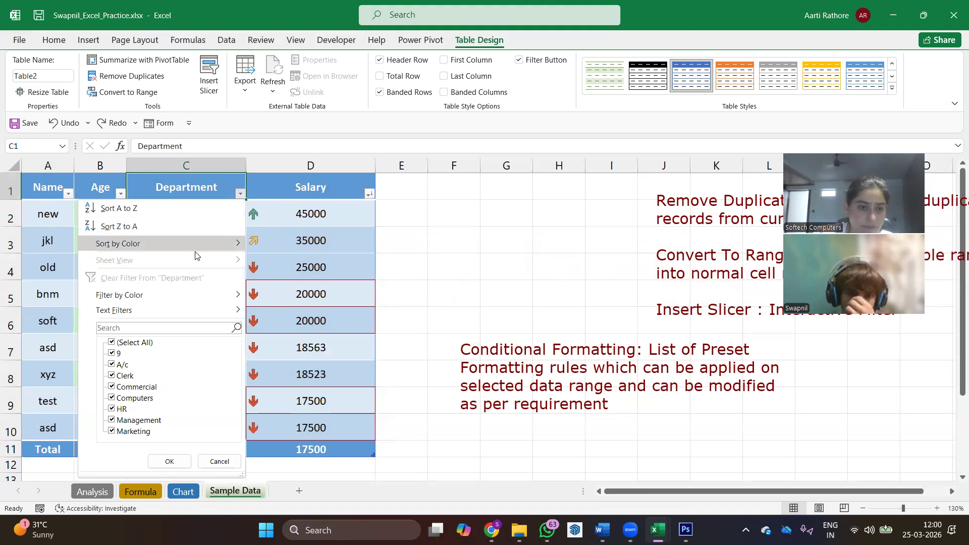
{"action": "left_click", "coordinate": [169, 461]}
- Clear the manually entered totals in A11:D11 and turn on the table's built-in Total Row
{"action": "left_click_drag", "start_coordinate": [48, 449], "coordinate": [329, 455]}
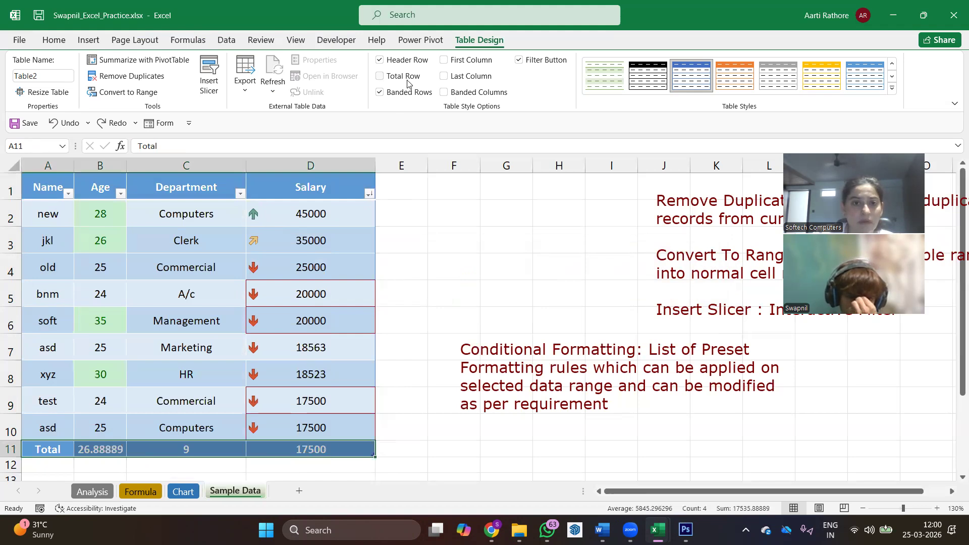
{"action": "key", "text": "Delete"}
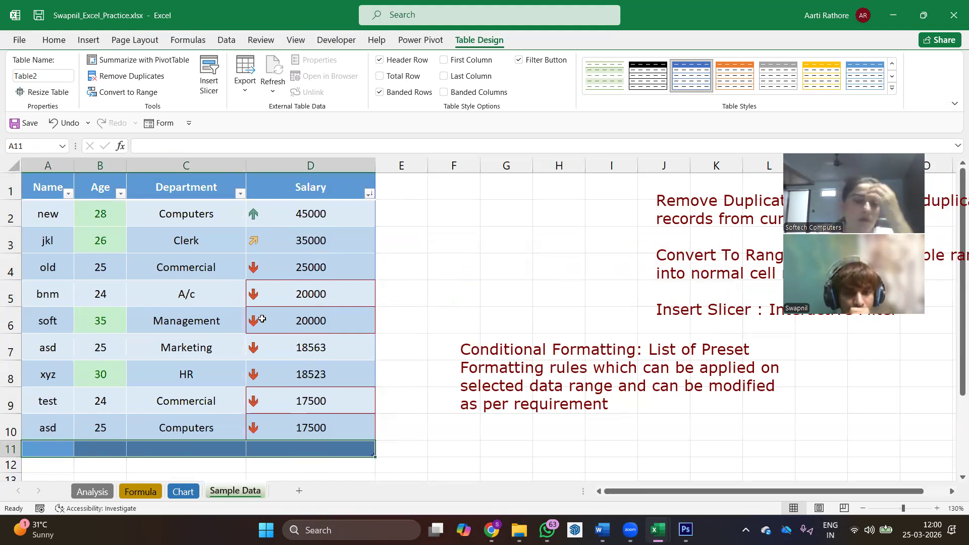
{"action": "left_click", "coordinate": [411, 79]}
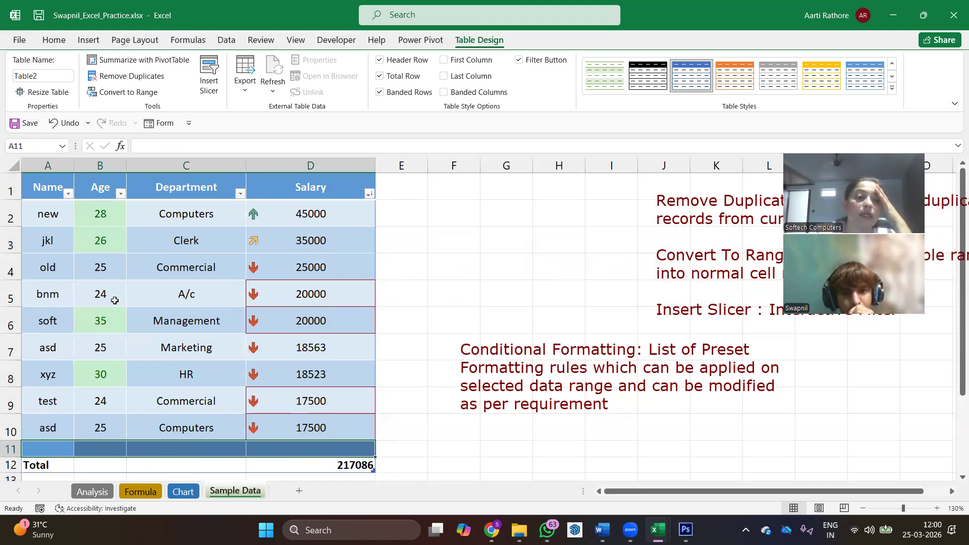
{"action": "key", "text": "ctrl+z"}
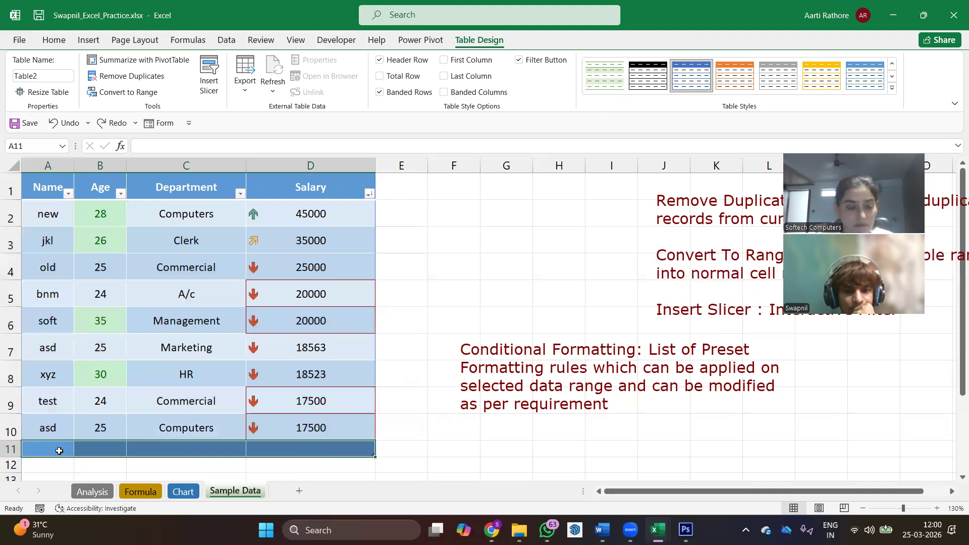
{"action": "left_click", "coordinate": [145, 276]}
{"action": "left_click", "coordinate": [414, 81]}
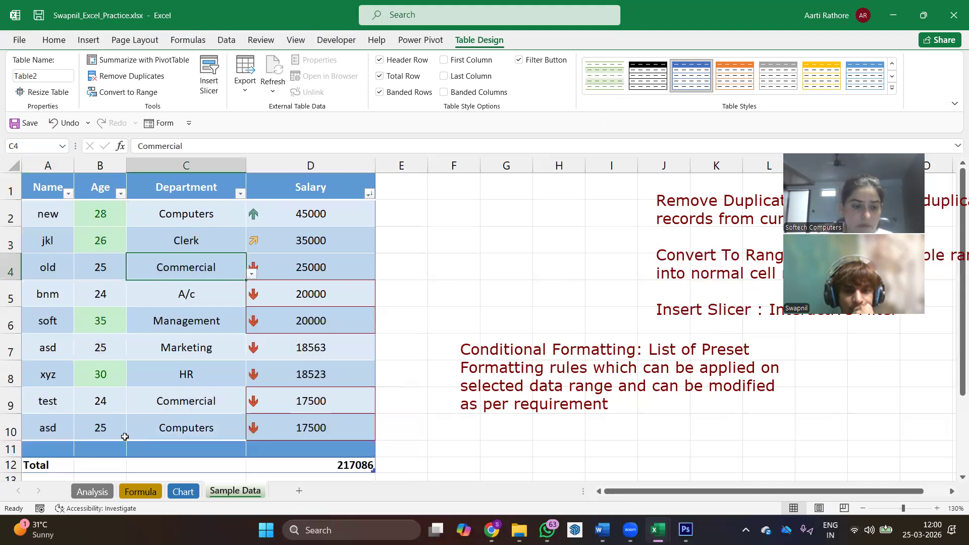
- Fill row 11 with a new record: name sdfsdf, age 23, department computers and salary 24000
{"action": "left_click", "coordinate": [60, 444]}
{"action": "type", "text": "sdfsdf"}
{"action": "left_click", "coordinate": [104, 450]}
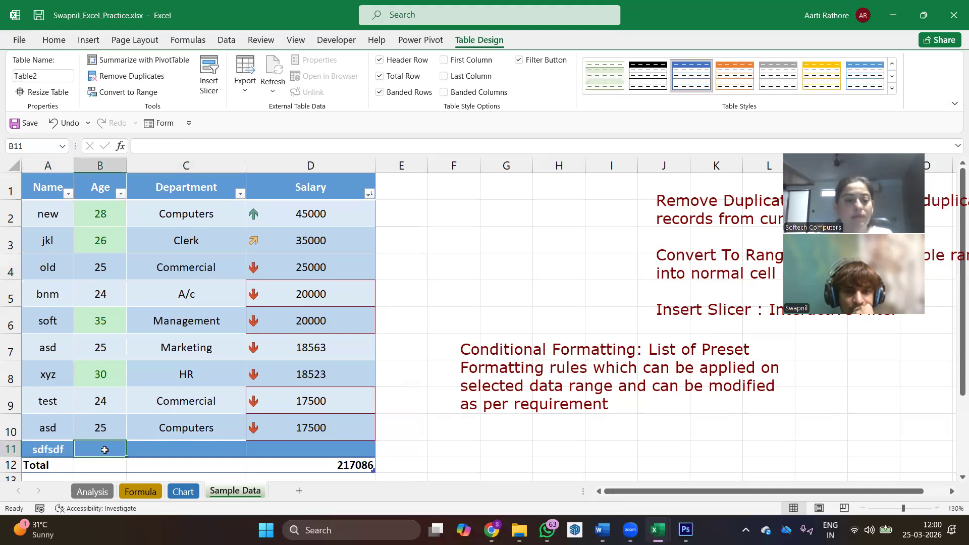
{"action": "type", "text": "23"}
{"action": "left_click", "coordinate": [191, 448]}
{"action": "type", "text": "com"}
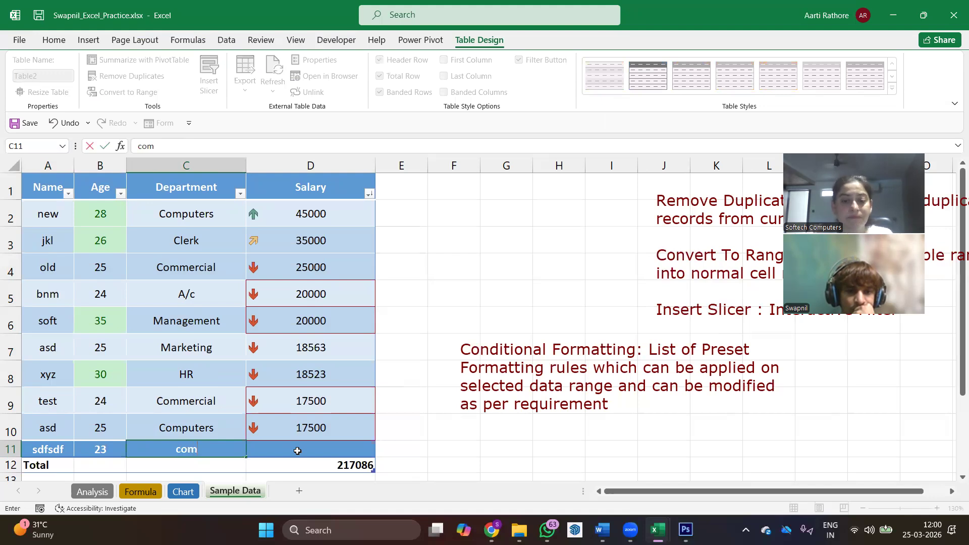
{"action": "type", "text": "puters"}
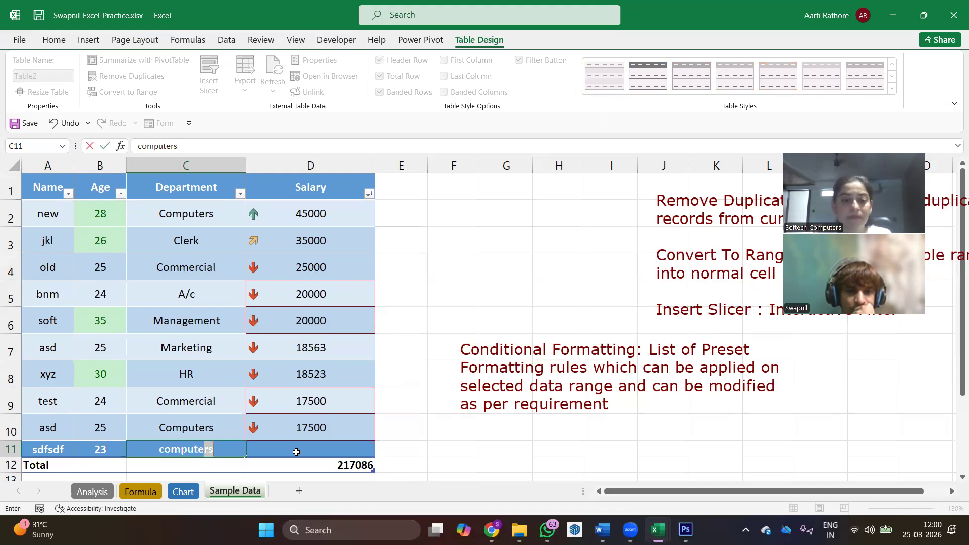
{"action": "left_click", "coordinate": [304, 452]}
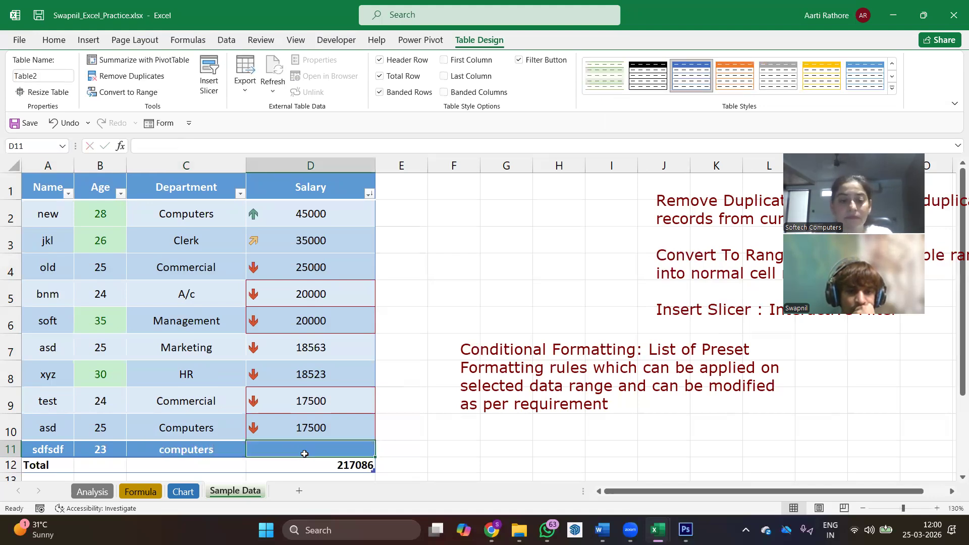
{"action": "type", "text": "24000"}
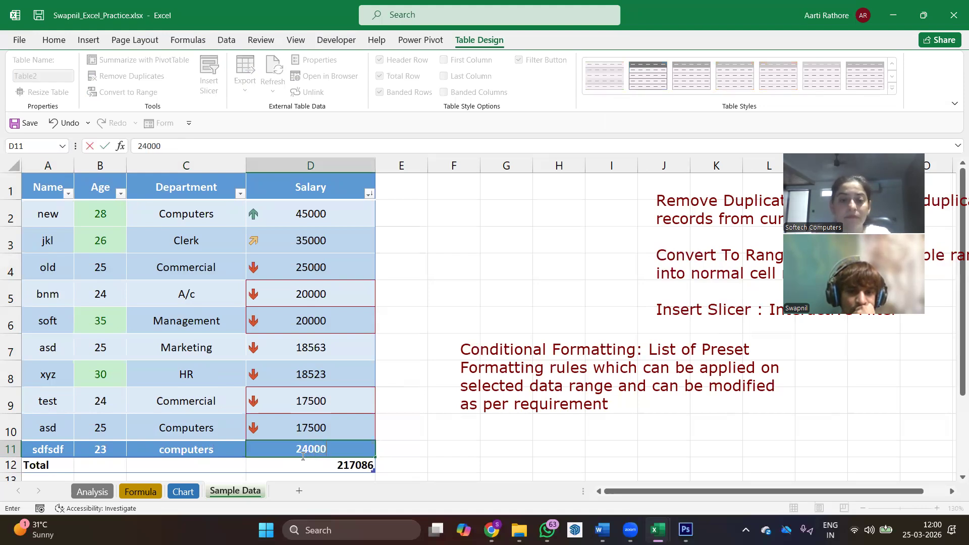
{"action": "key", "text": "Return"}
- Sort the table by Department from A to Z and set the department in cell C8 to Computers
{"action": "left_click", "coordinate": [241, 194]}
{"action": "left_click", "coordinate": [165, 208]}
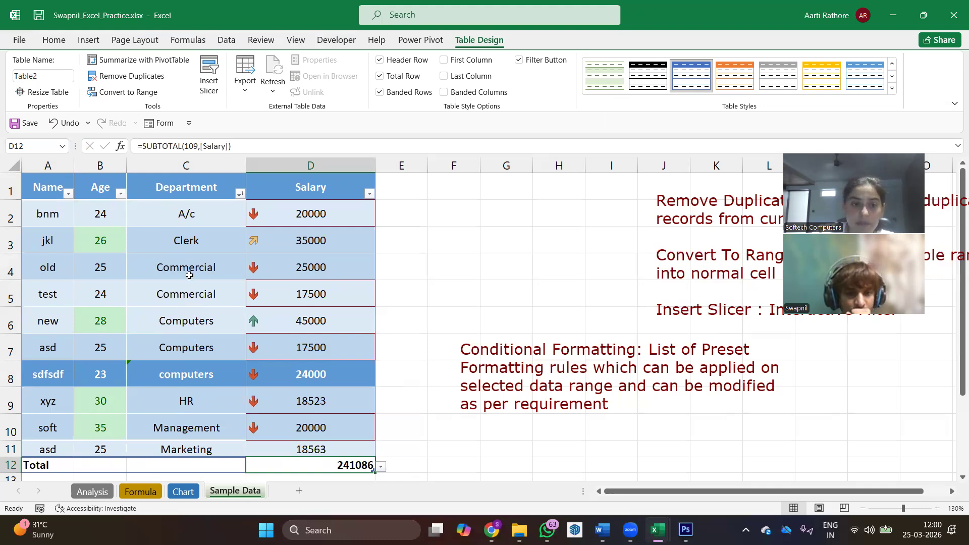
{"action": "left_click", "coordinate": [204, 377]}
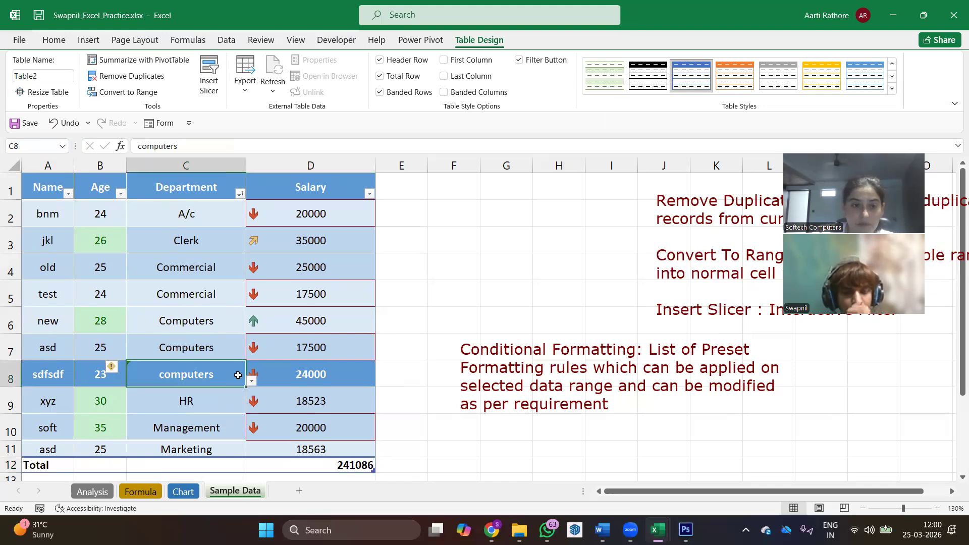
{"action": "left_click", "coordinate": [252, 380]}
{"action": "left_click", "coordinate": [152, 404]}
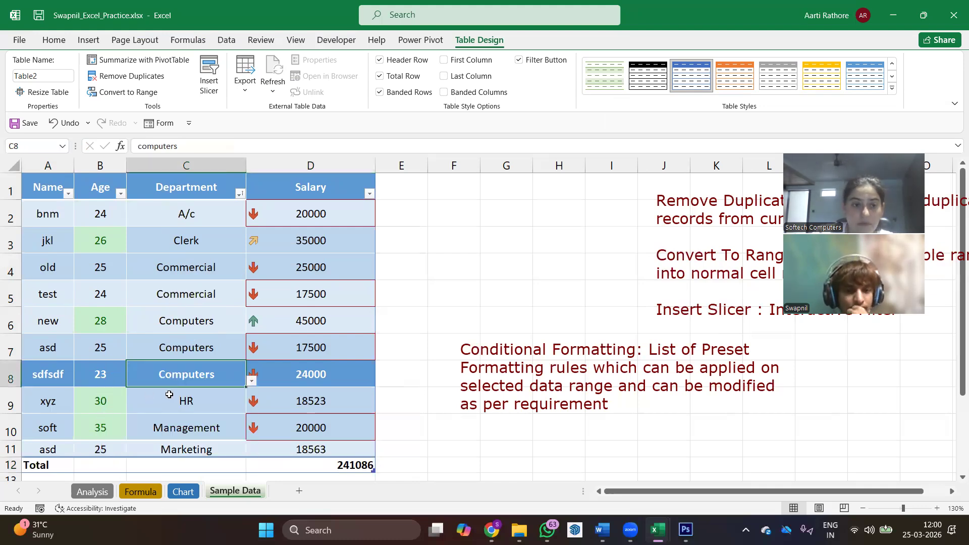
{"action": "left_click", "coordinate": [239, 194]}
{"action": "left_click", "coordinate": [182, 209]}
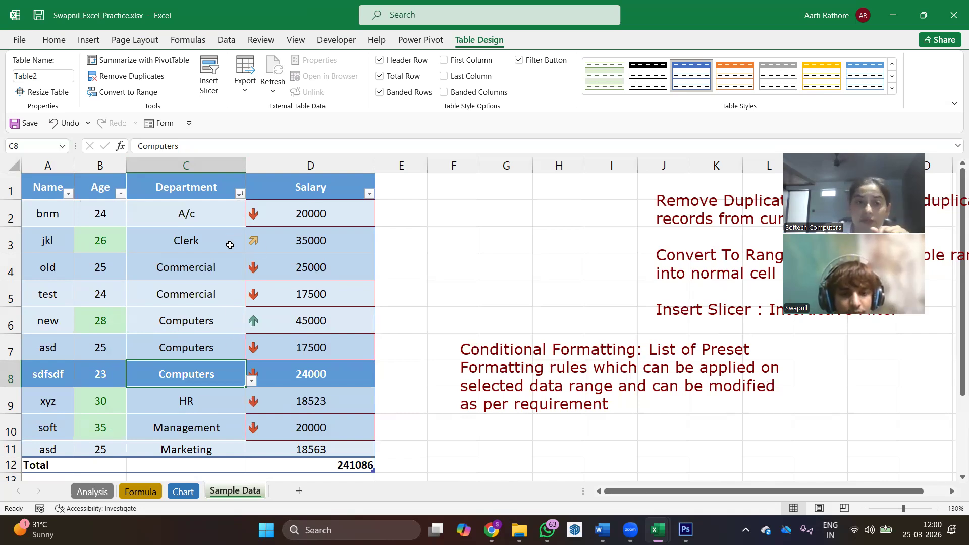
- Re-sort the table by Salary from largest to smallest and check the sort-by-color options of the Department column
{"action": "left_click", "coordinate": [370, 194]}
{"action": "mouse_move", "coordinate": [310, 237]}
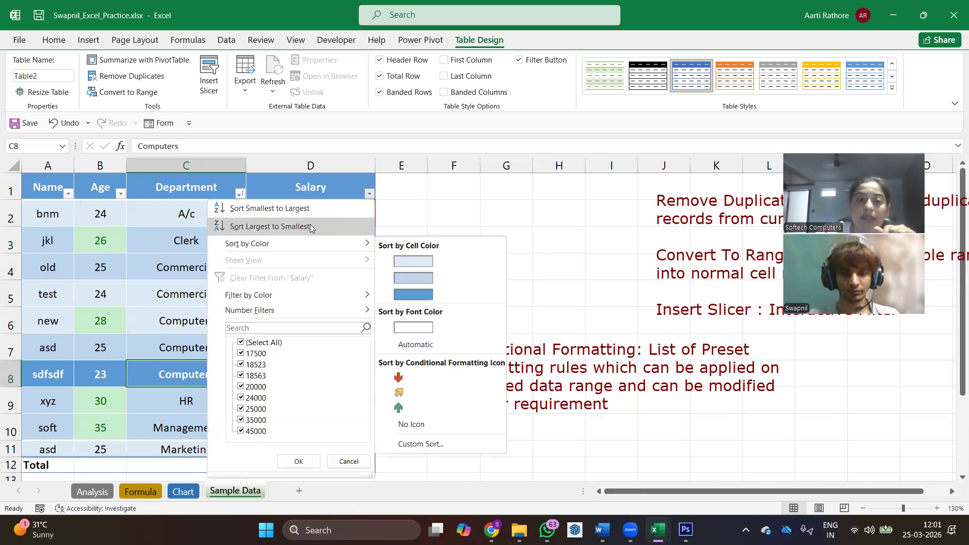
{"action": "left_click", "coordinate": [396, 374]}
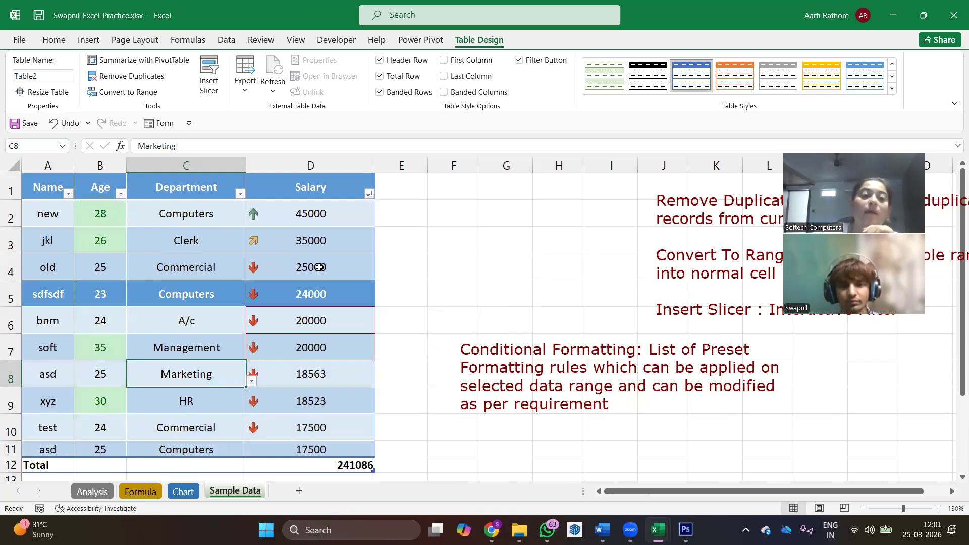
{"action": "left_click", "coordinate": [240, 192]}
{"action": "mouse_move", "coordinate": [150, 243]}
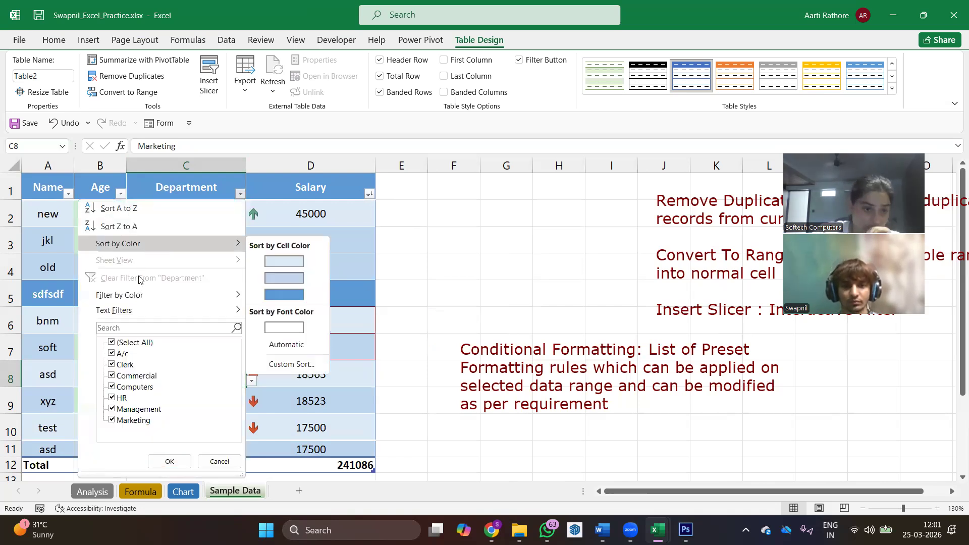
{"action": "left_click", "coordinate": [309, 222]}
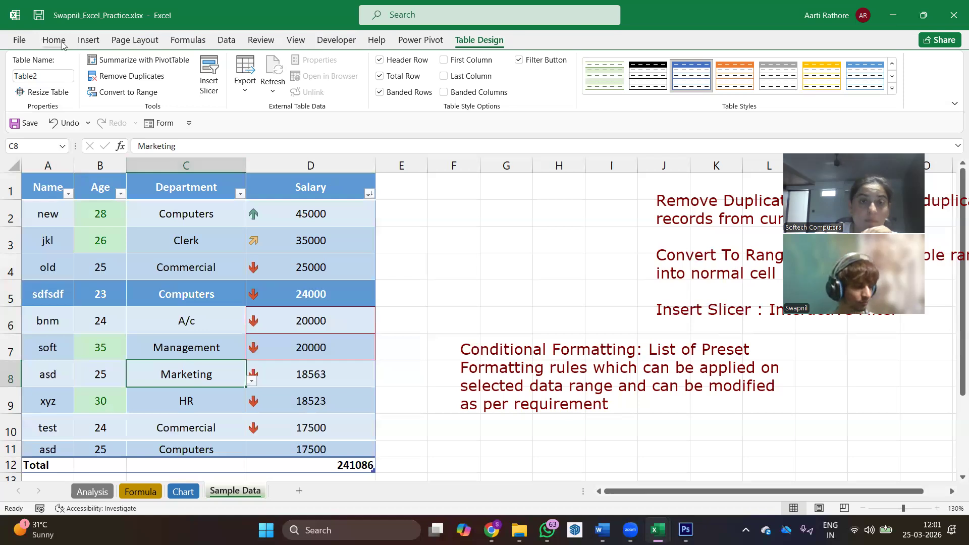
- Open a custom sort for the table and set its first level to Department, A to Z
{"action": "left_click", "coordinate": [54, 40]}
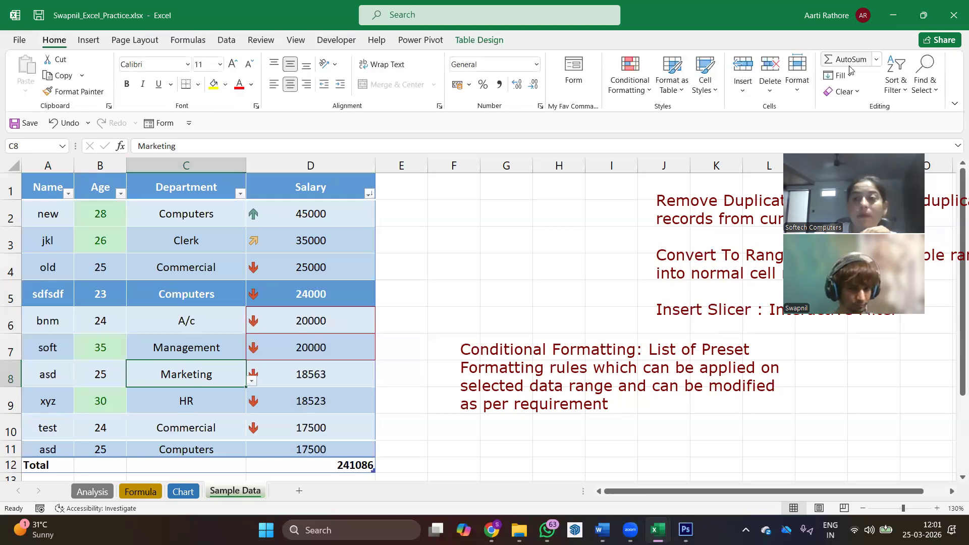
{"action": "left_click", "coordinate": [892, 85]}
{"action": "left_click", "coordinate": [903, 146]}
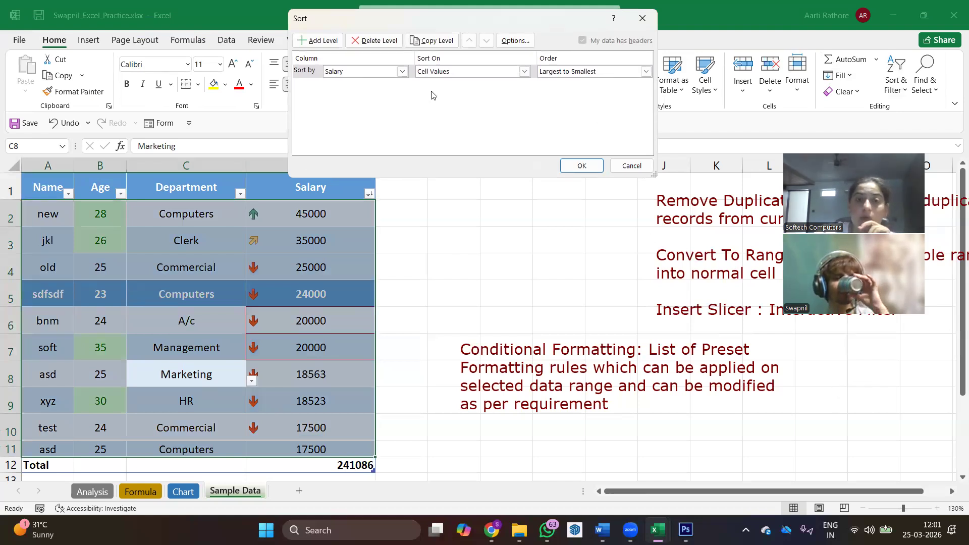
{"action": "left_click", "coordinate": [402, 72]}
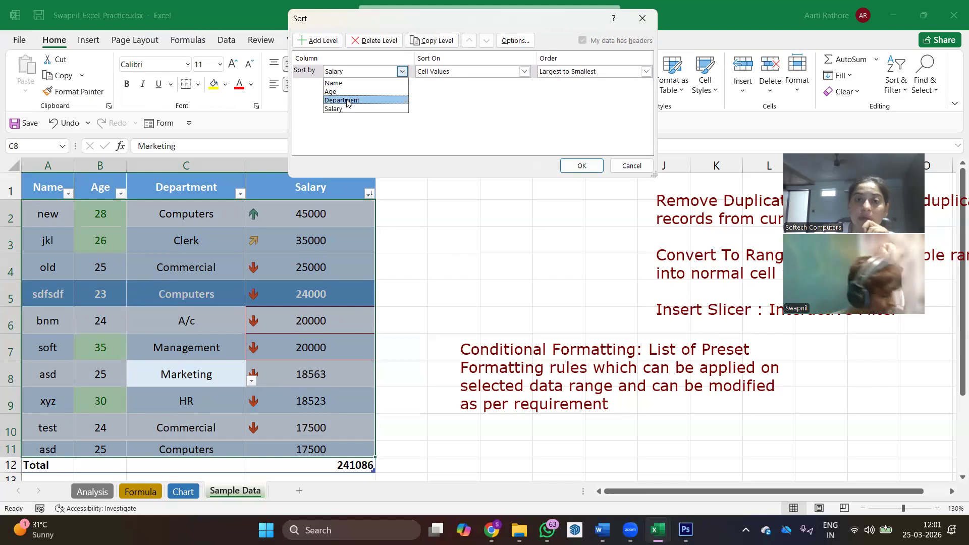
{"action": "left_click", "coordinate": [346, 101]}
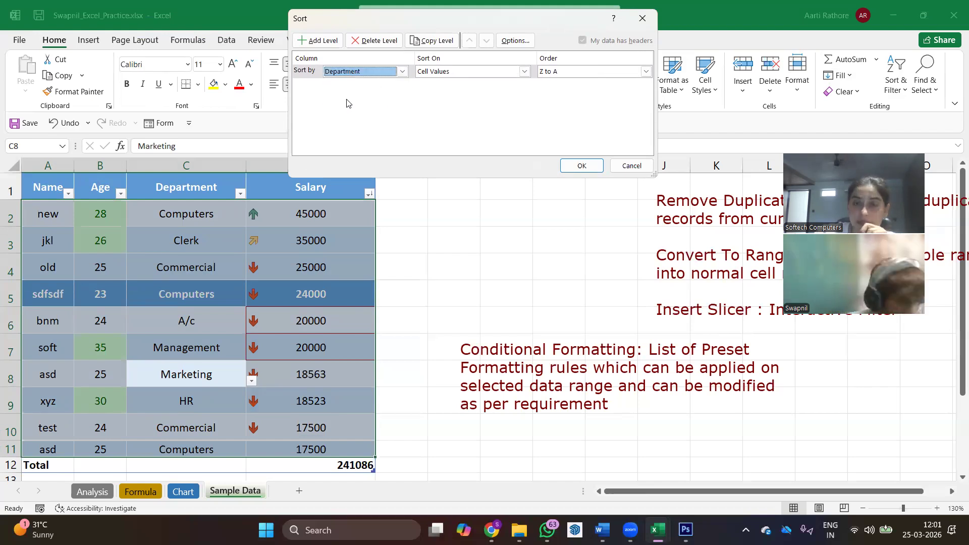
{"action": "left_click", "coordinate": [646, 71]}
{"action": "left_click", "coordinate": [581, 80]}
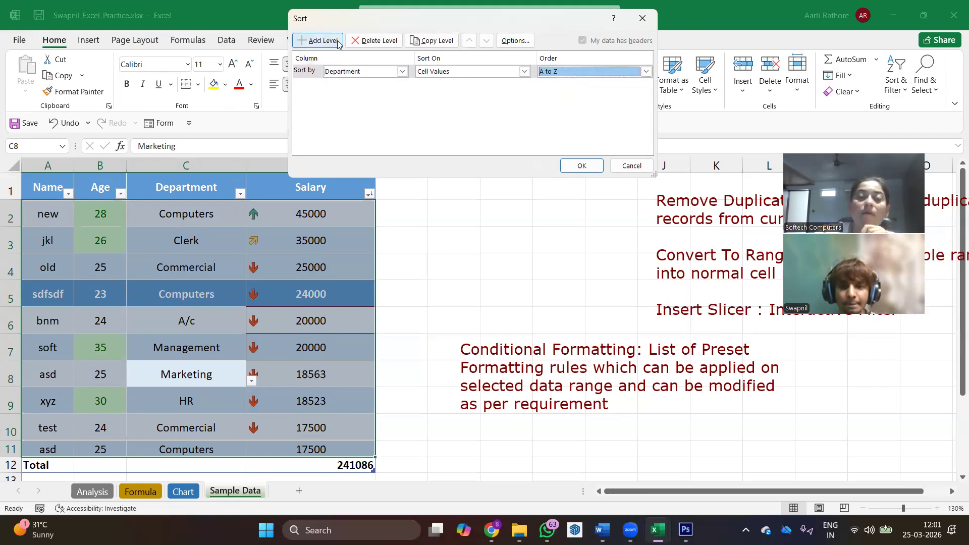
- Add a second sort level for Salary on cell values, Largest to Smallest, and apply the custom sort
{"action": "left_click", "coordinate": [338, 45]}
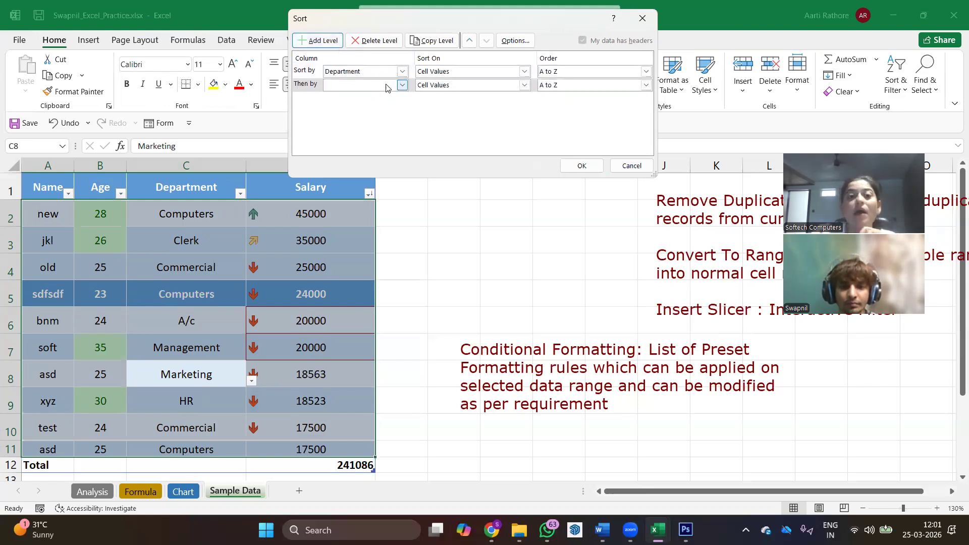
{"action": "left_click", "coordinate": [402, 85]}
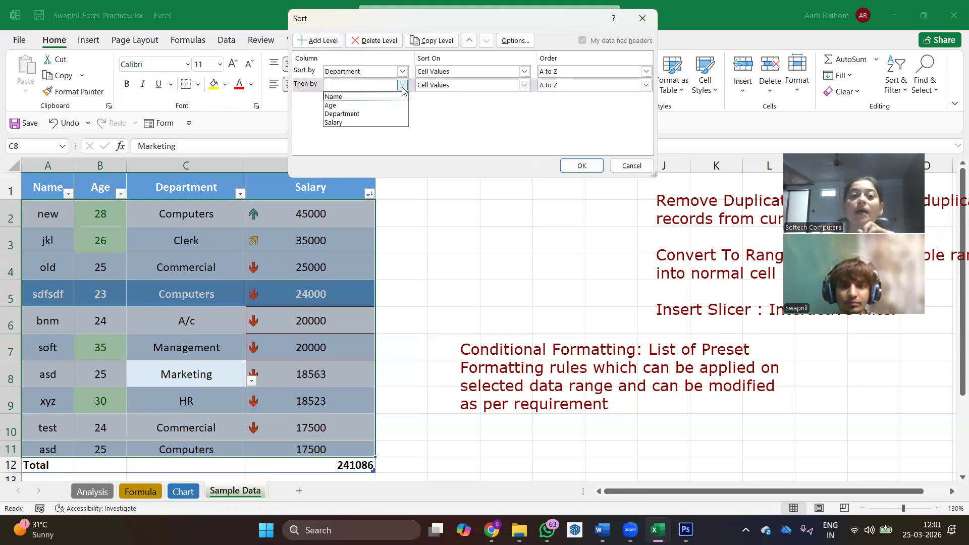
{"action": "left_click", "coordinate": [348, 123]}
{"action": "left_click", "coordinate": [646, 84]}
{"action": "left_click", "coordinate": [580, 104]}
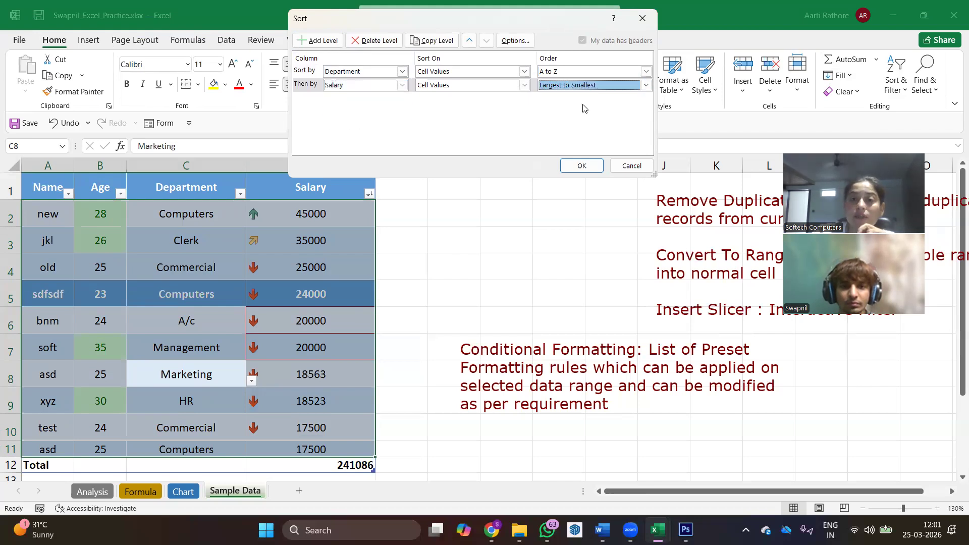
{"action": "left_click", "coordinate": [525, 86]}
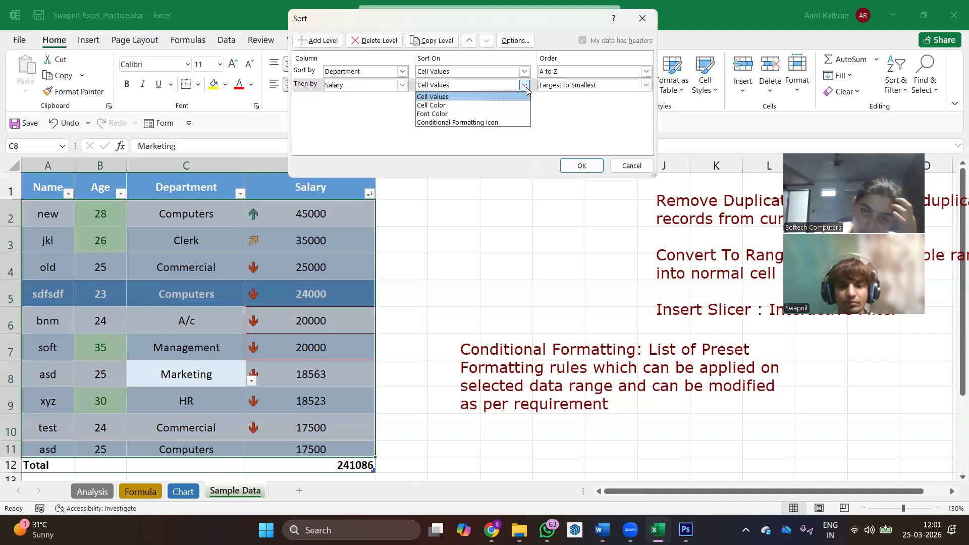
{"action": "left_click", "coordinate": [524, 96]}
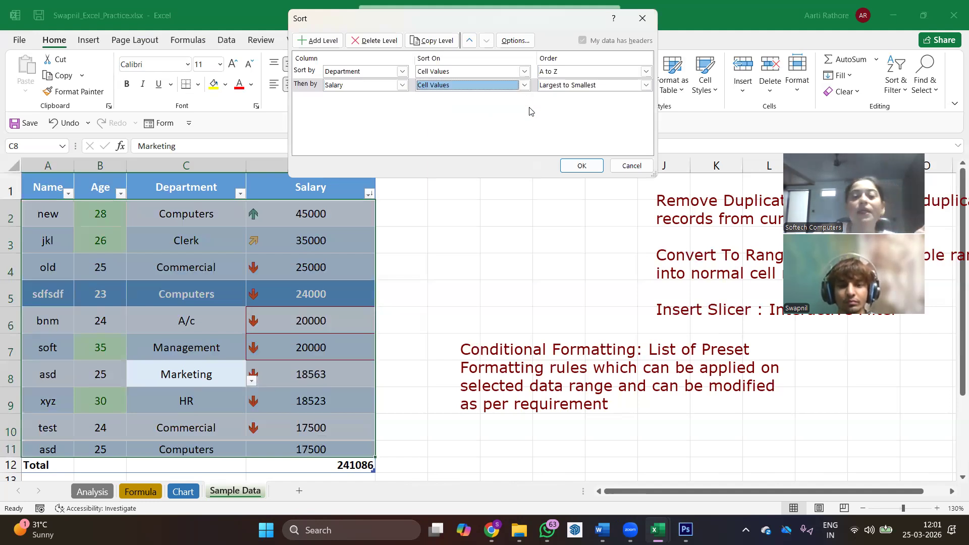
{"action": "left_click", "coordinate": [580, 166]}
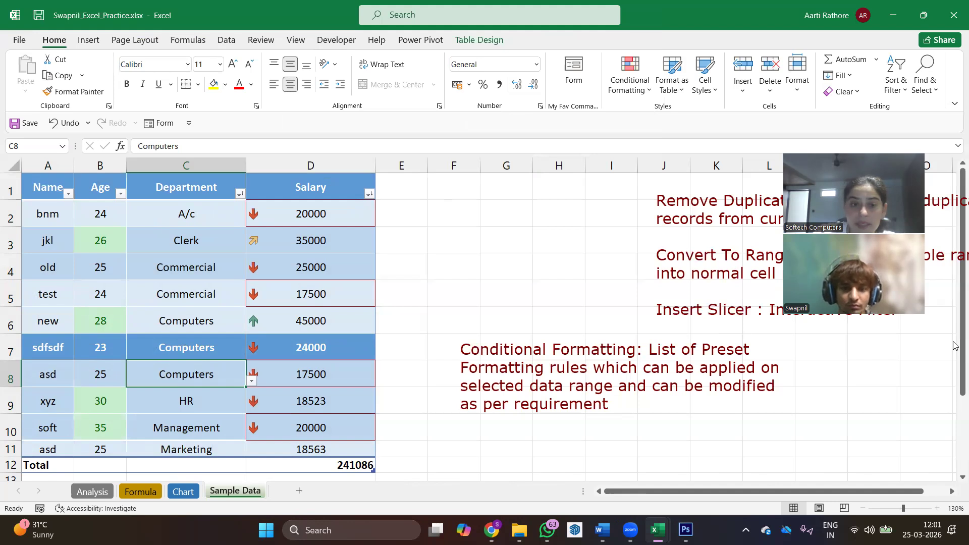
- Annotate the sorted table by bracketing the Computers and Commercial department groups and circling the salaries of each group
{"action": "left_click_drag", "start_coordinate": [152, 314], "coordinate": [125, 333]}
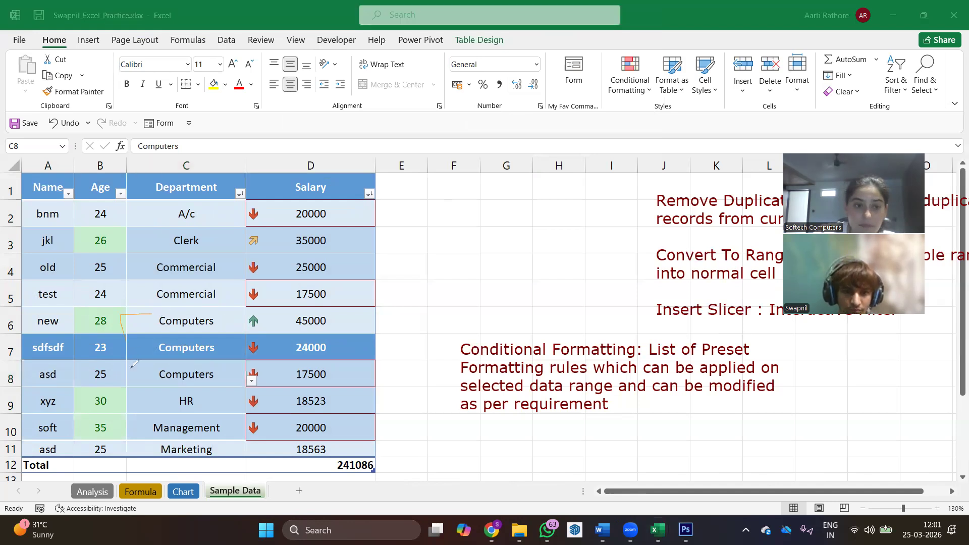
{"action": "left_click_drag", "start_coordinate": [144, 379], "coordinate": [151, 380]}
{"action": "mouse_move", "coordinate": [374, 322]}
{"action": "left_mouse_down"}
{"action": "mouse_move", "coordinate": [351, 310]}
{"action": "mouse_move", "coordinate": [279, 319]}
{"action": "mouse_move", "coordinate": [276, 371]}
{"action": "mouse_move", "coordinate": [358, 384]}
{"action": "mouse_move", "coordinate": [370, 314]}
{"action": "left_mouse_up"}
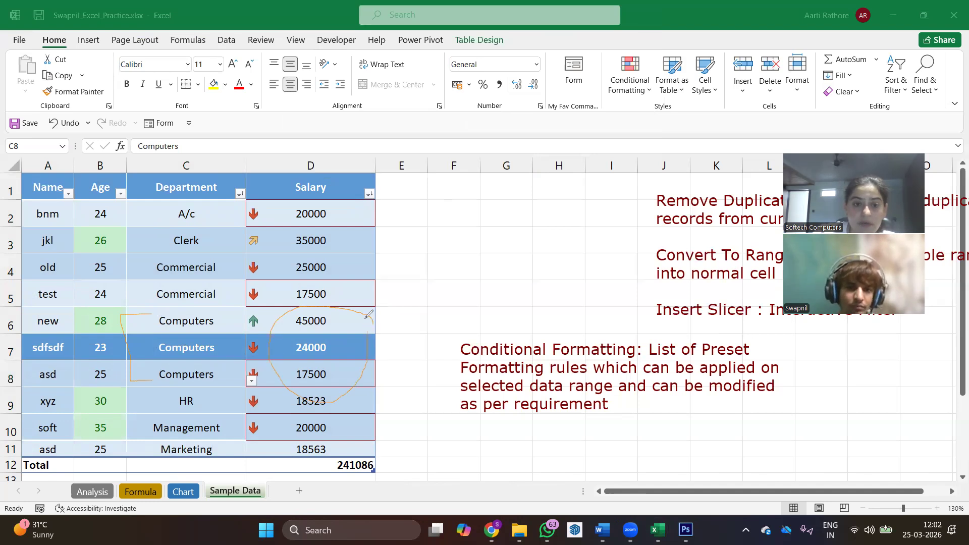
{"action": "mouse_move", "coordinate": [146, 257]}
{"action": "left_mouse_down"}
{"action": "mouse_move", "coordinate": [128, 259]}
{"action": "mouse_move", "coordinate": [128, 297]}
{"action": "mouse_move", "coordinate": [151, 298]}
{"action": "left_mouse_up"}
{"action": "mouse_move", "coordinate": [347, 248]}
{"action": "left_mouse_down"}
{"action": "mouse_move", "coordinate": [279, 275]}
{"action": "mouse_move", "coordinate": [330, 309]}
{"action": "mouse_move", "coordinate": [347, 252]}
{"action": "left_mouse_up"}
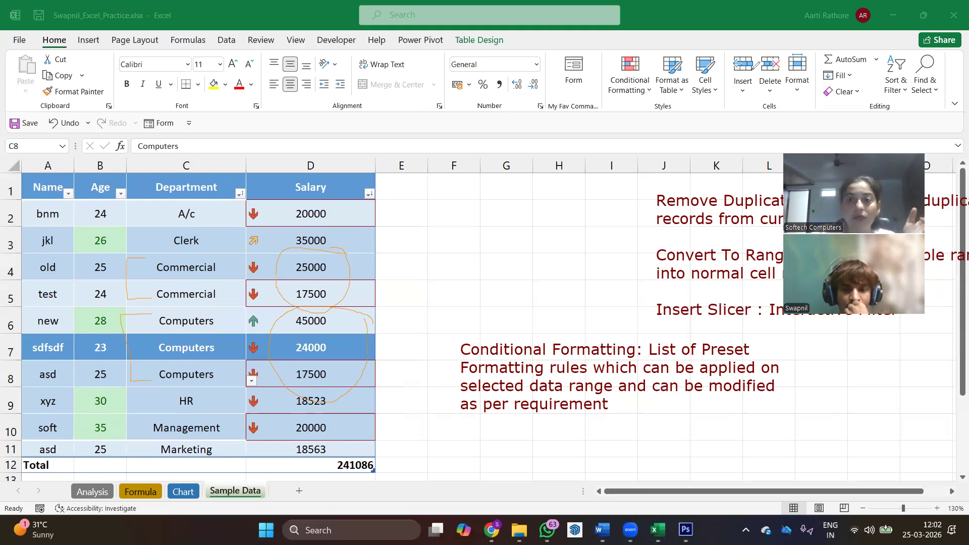
- Review the table's Department and Salary levels in the Sort dialog and close it without changes
{"action": "left_click", "coordinate": [902, 96]}
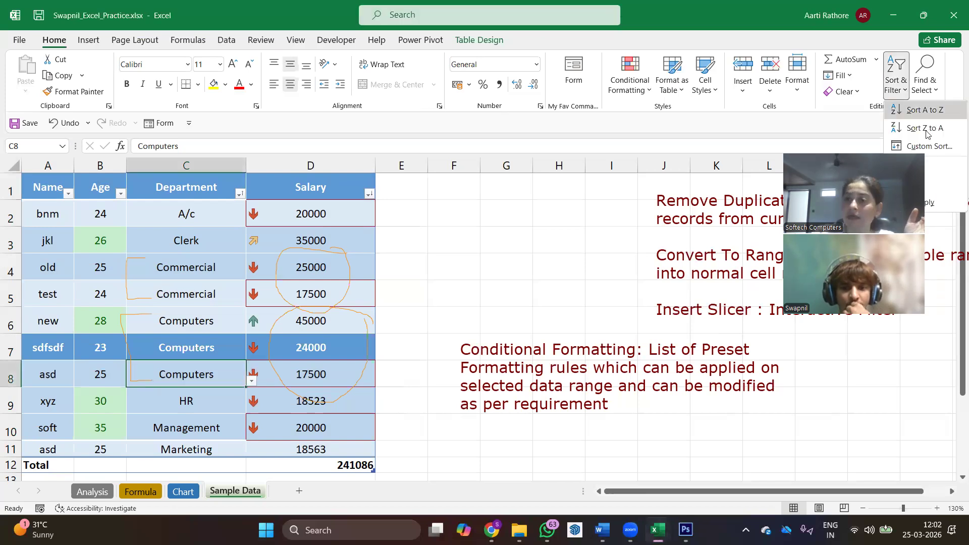
{"action": "left_click", "coordinate": [235, 43]}
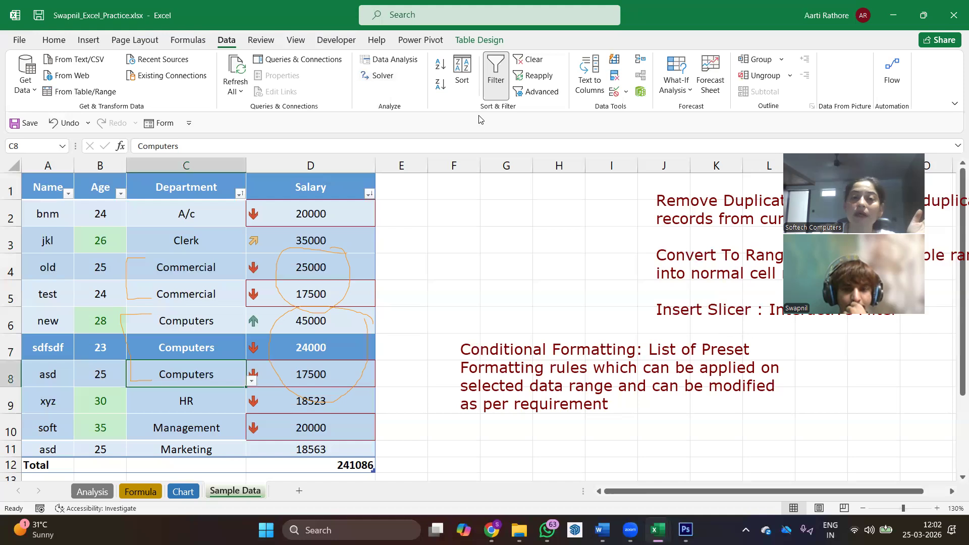
{"action": "left_click", "coordinate": [462, 76]}
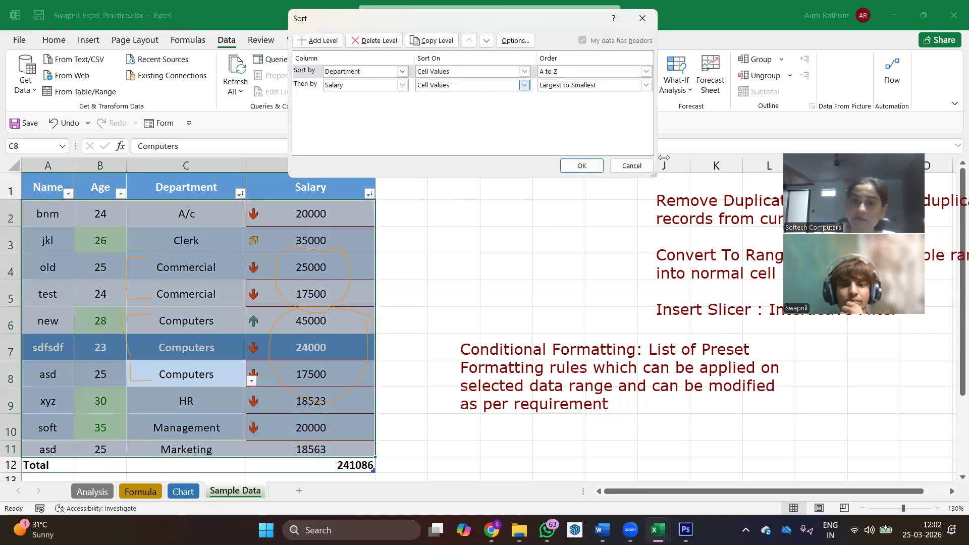
{"action": "left_click", "coordinate": [631, 166]}
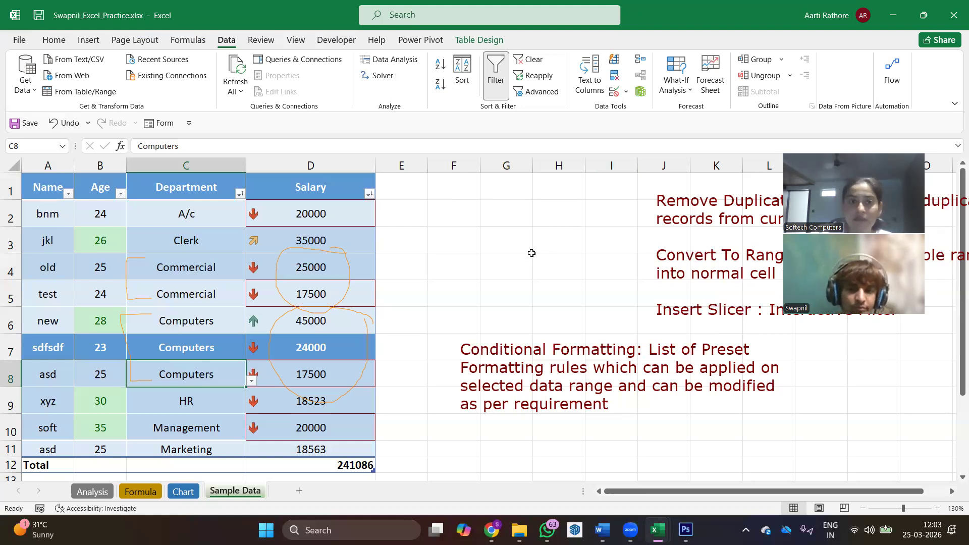
{"action": "left_click", "coordinate": [53, 46]}
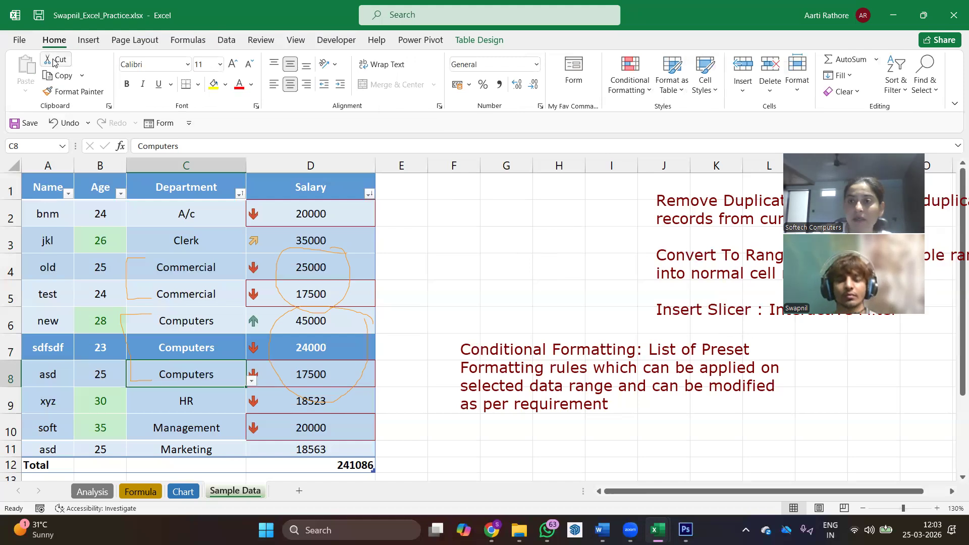